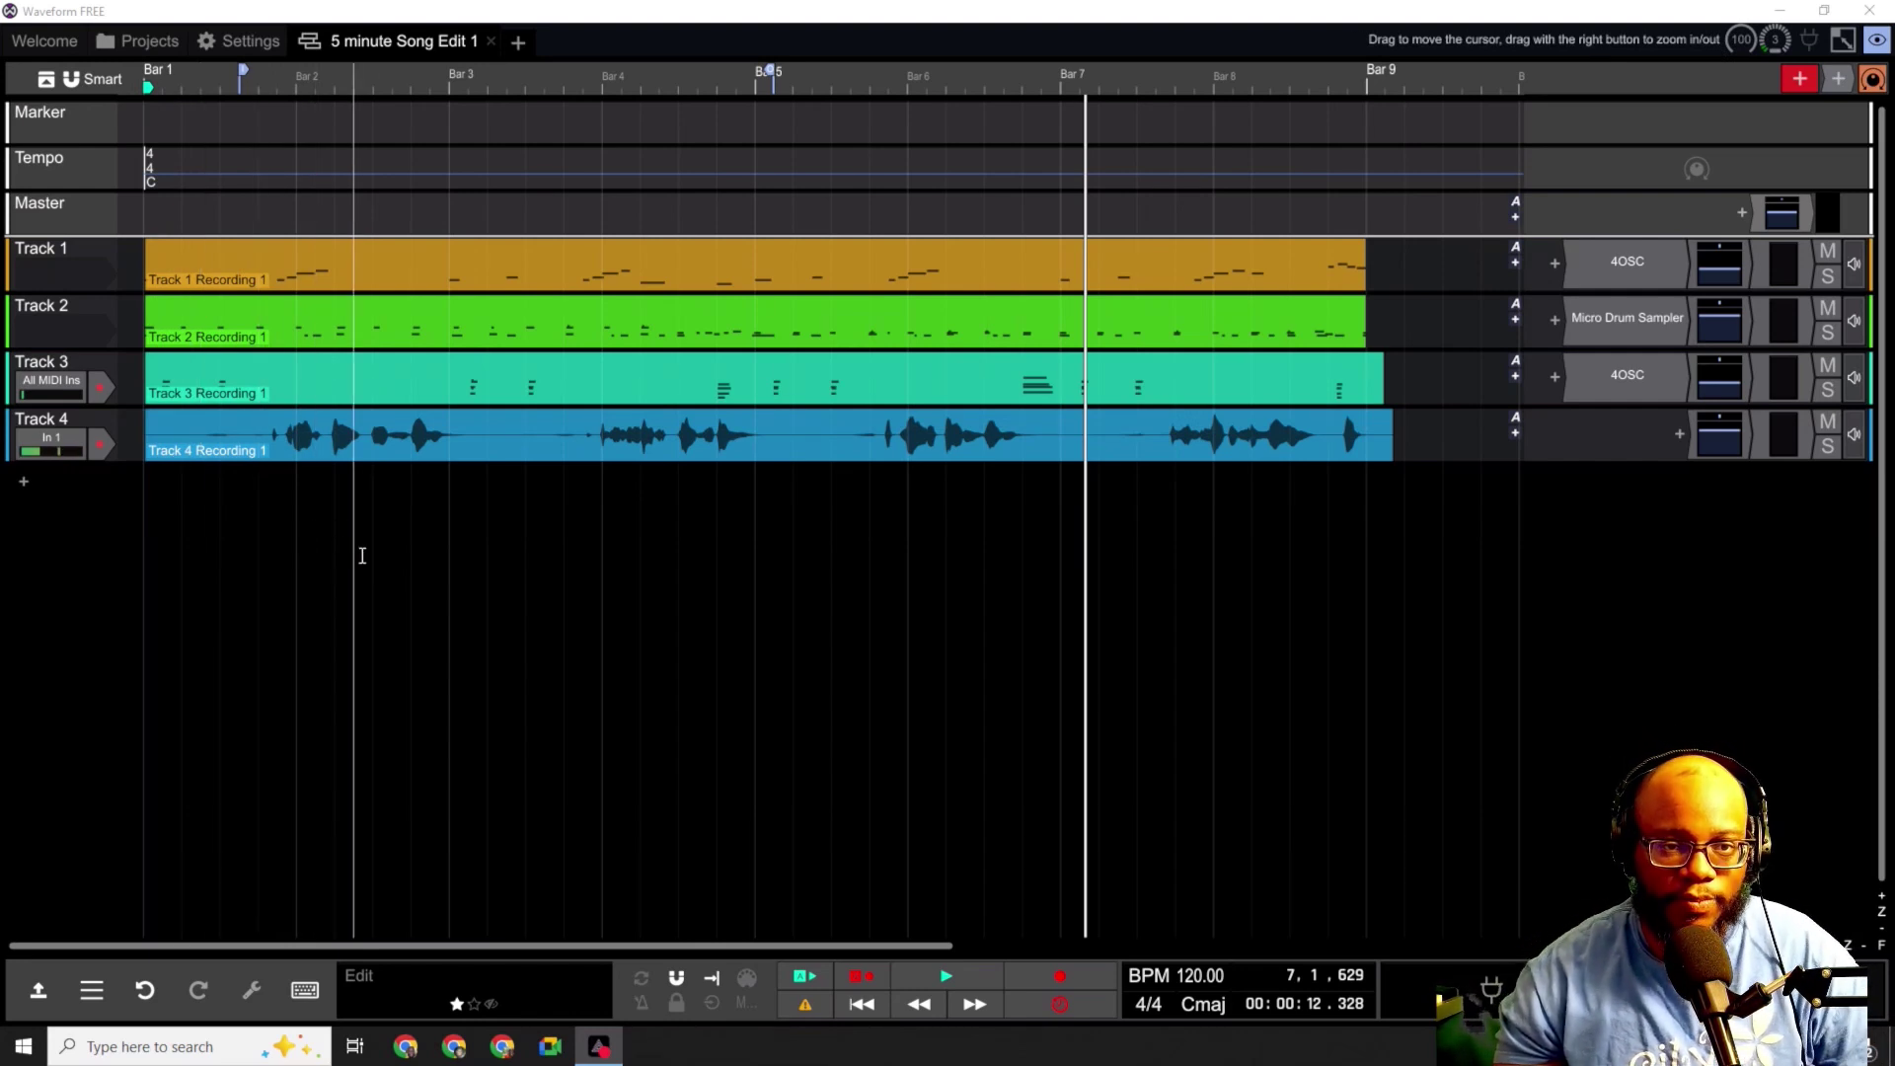
- Select the Recording 1 audio clip on Track 4
{"action": "mouse_move", "coordinate": [198, 431]}
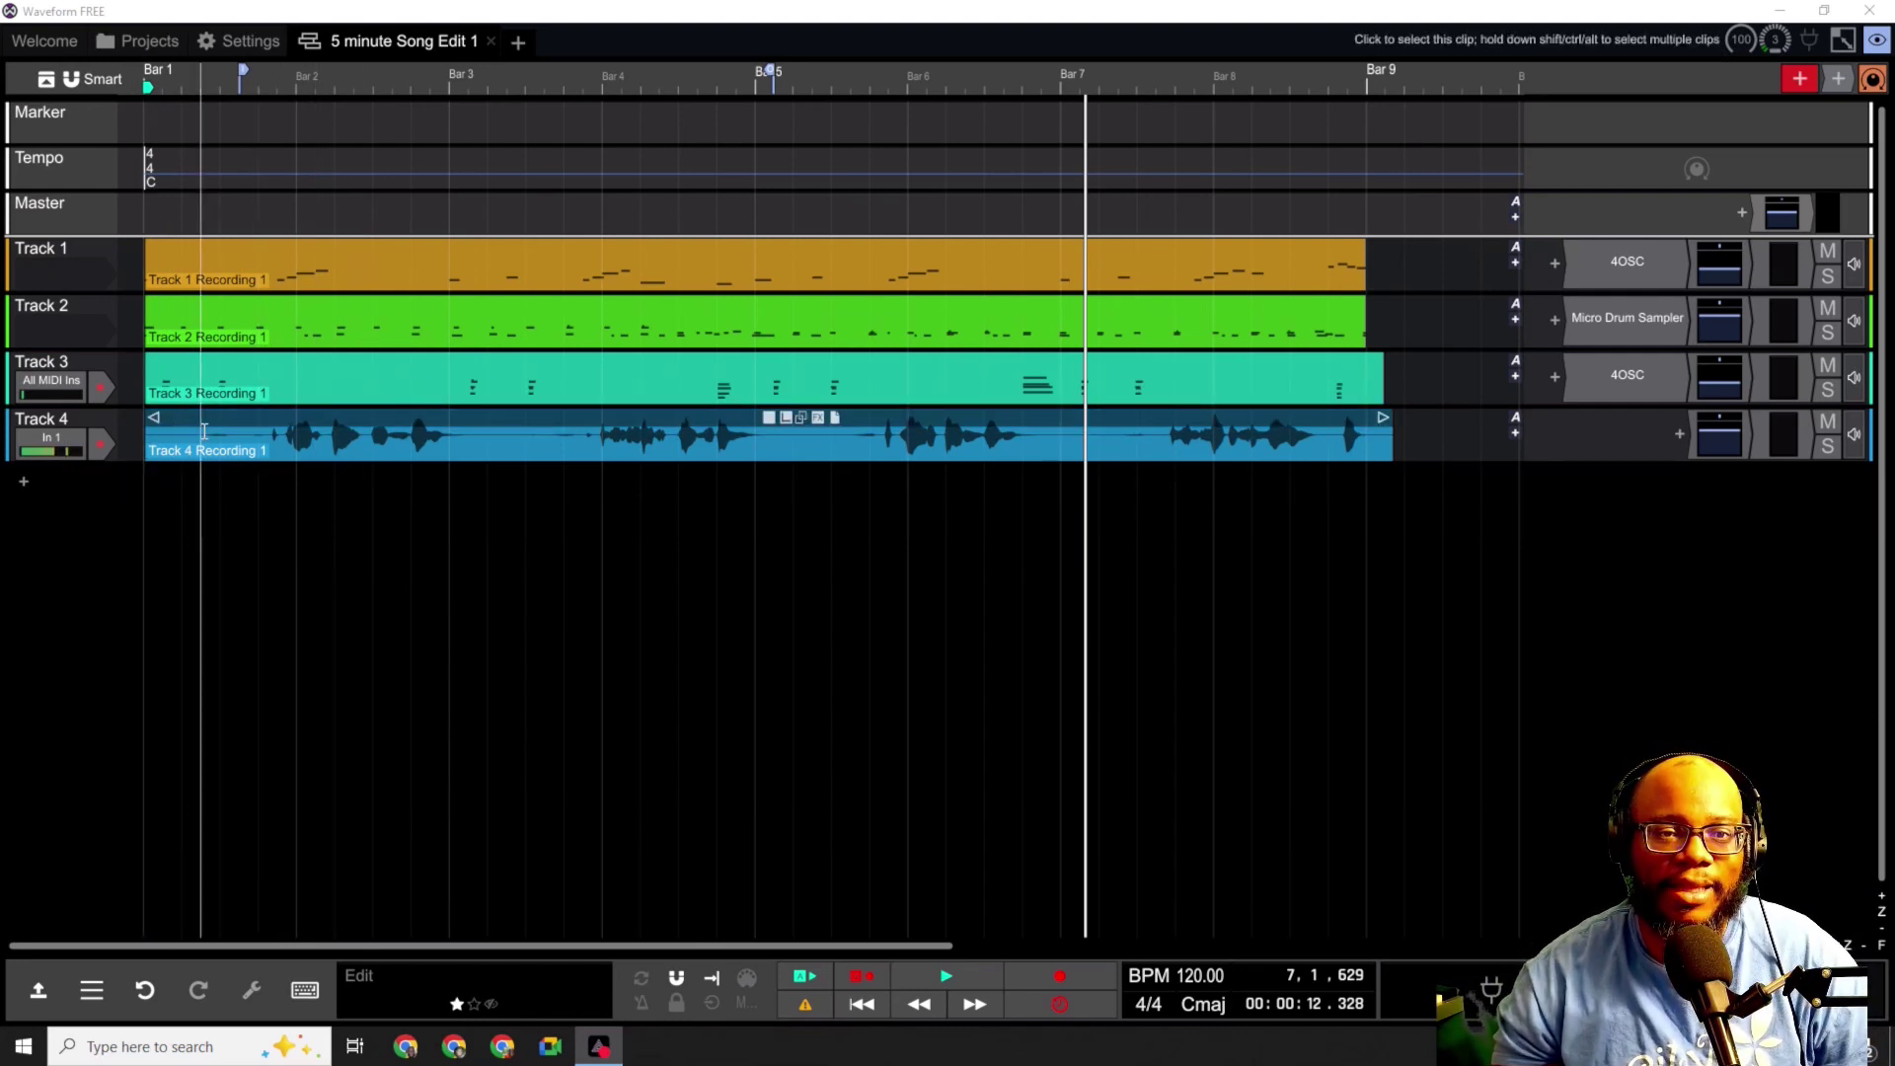
{"action": "left_click", "coordinate": [203, 431]}
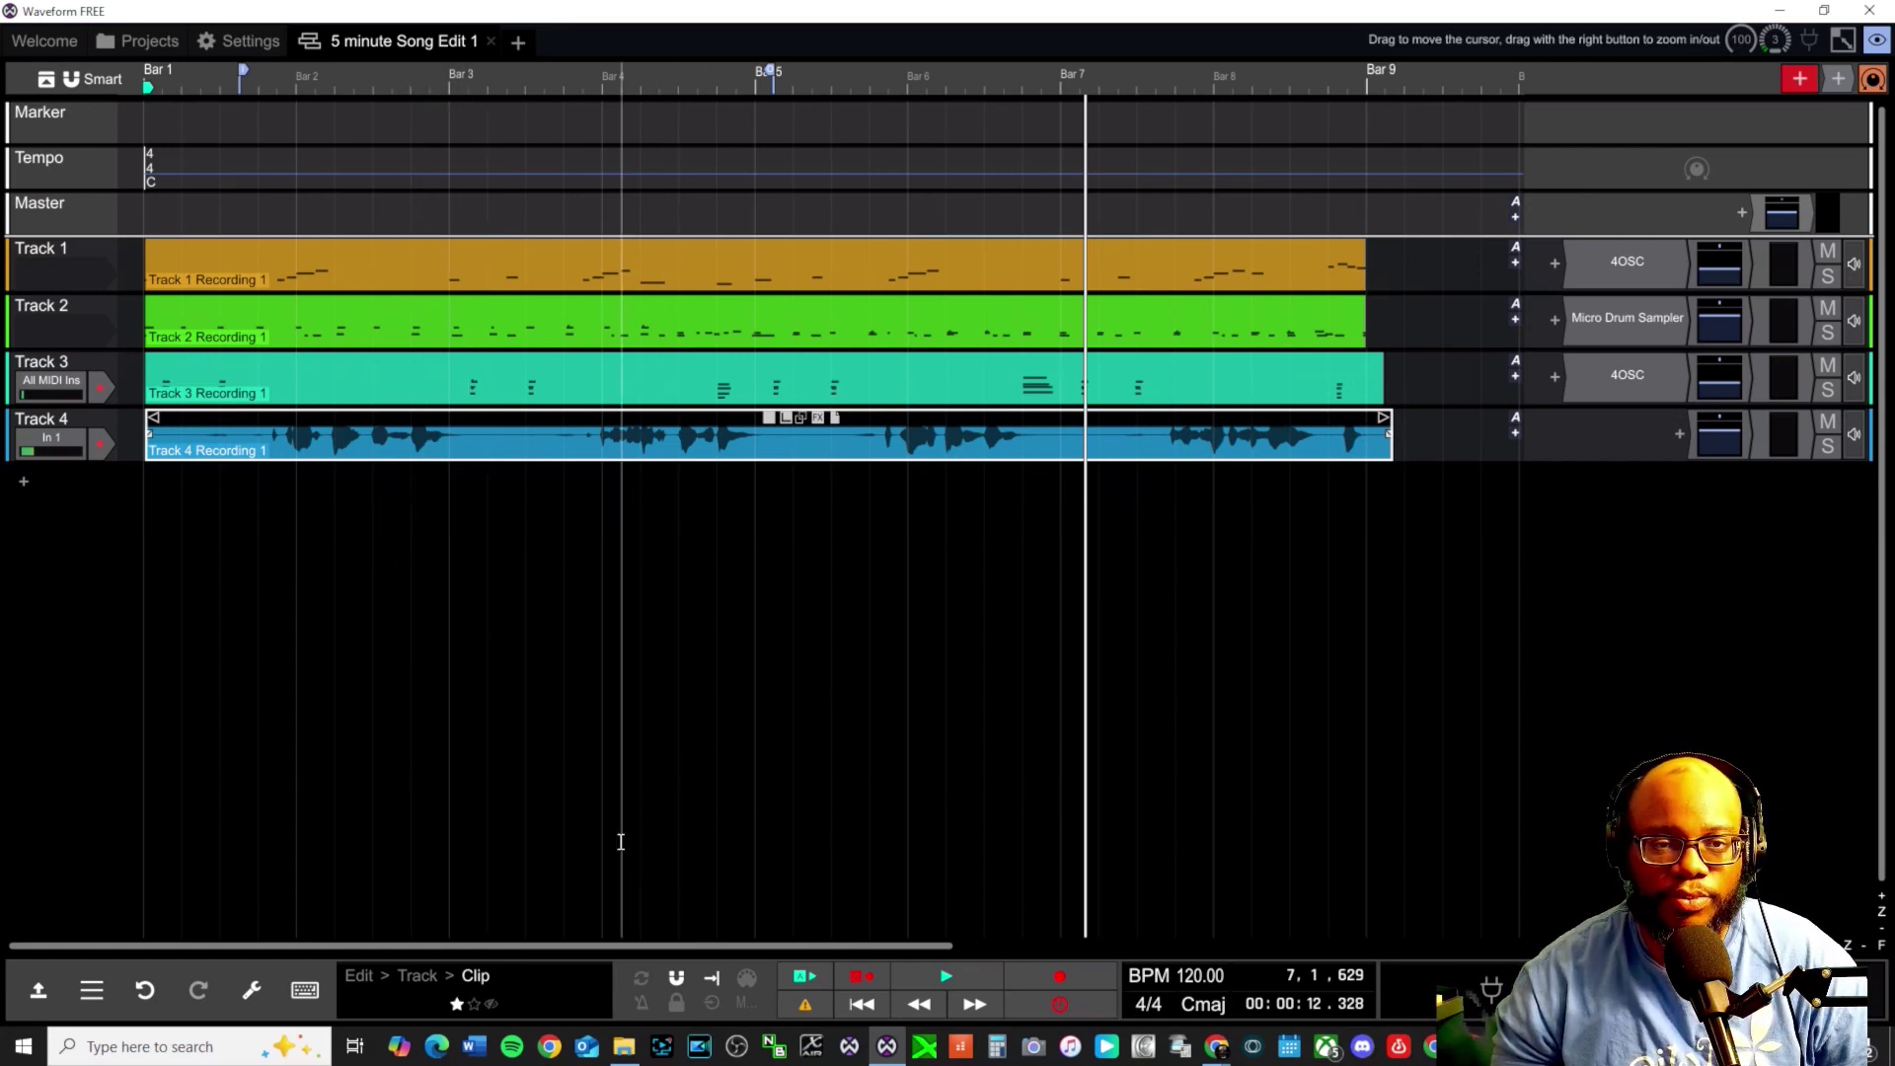
- Reveal the Tracktion settings folder under AppData\Roaming from the File Locations settings
{"action": "left_click", "coordinate": [242, 42]}
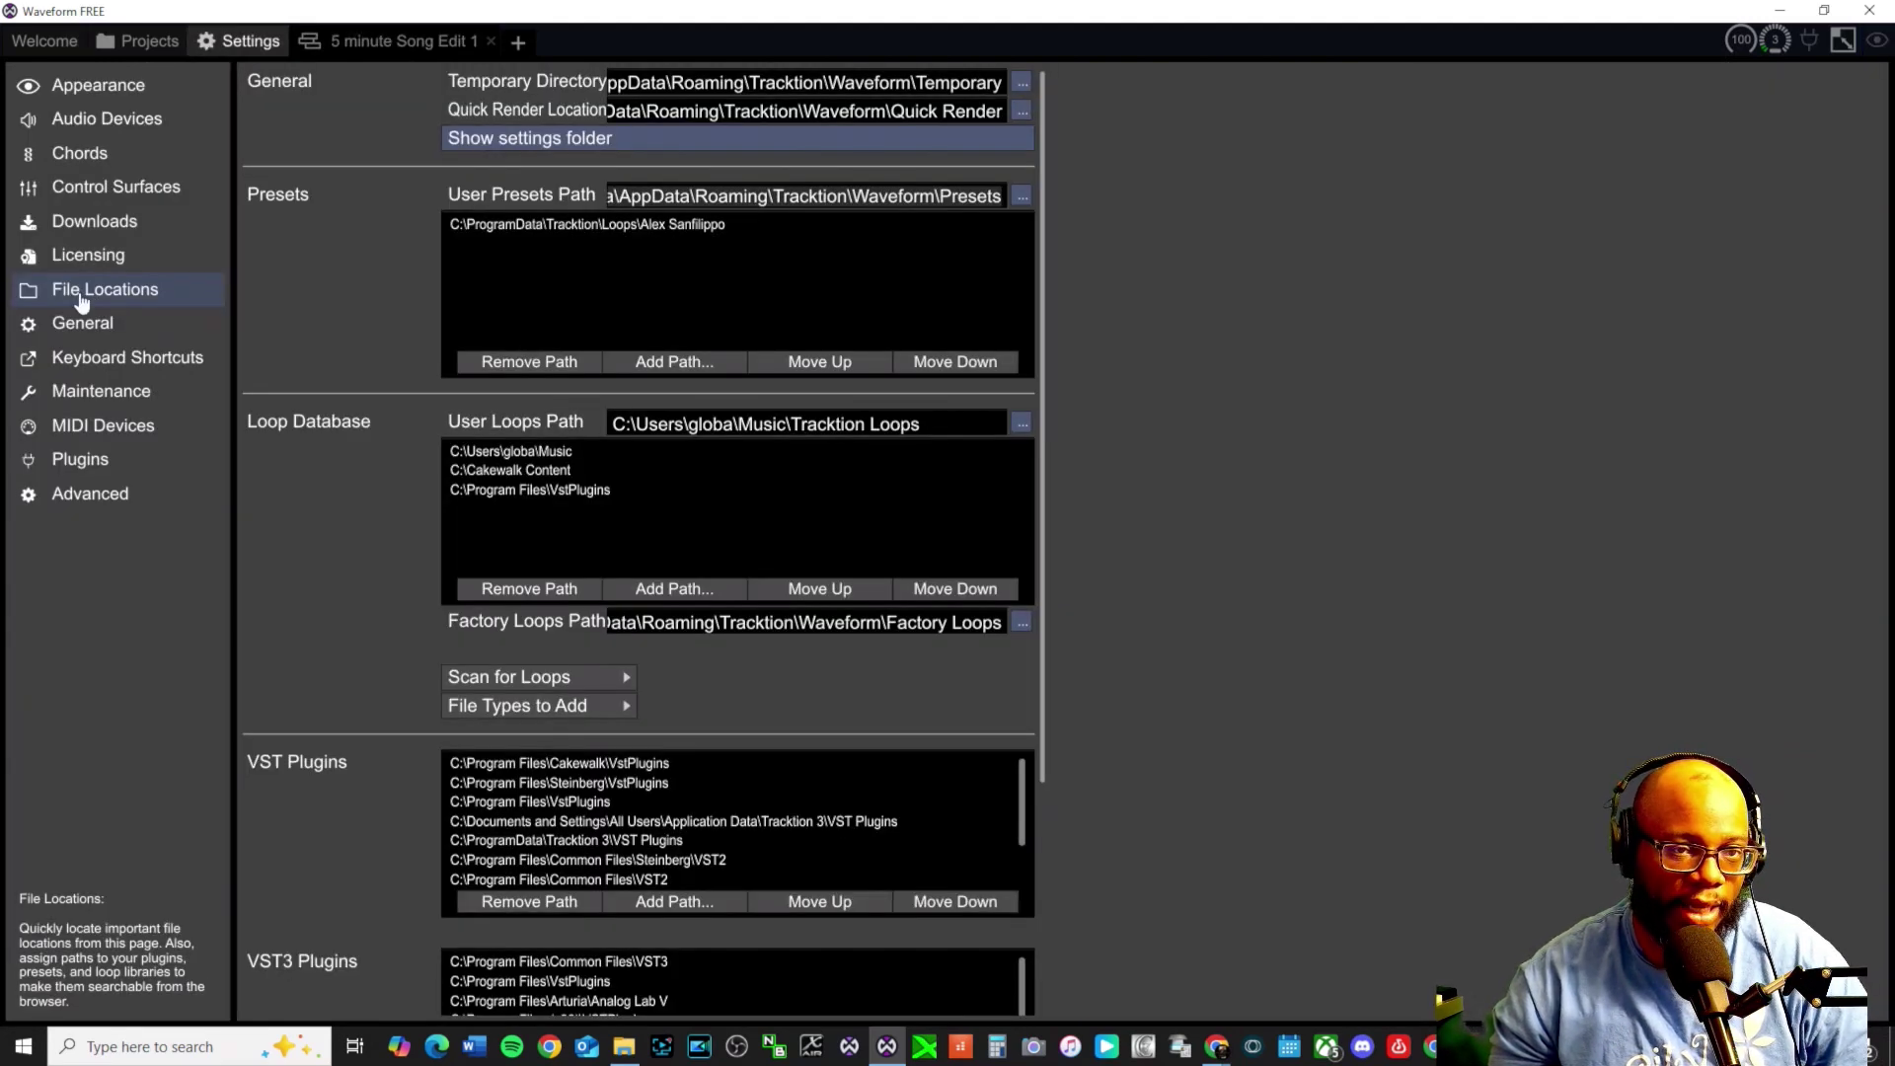
{"action": "left_click", "coordinate": [106, 225]}
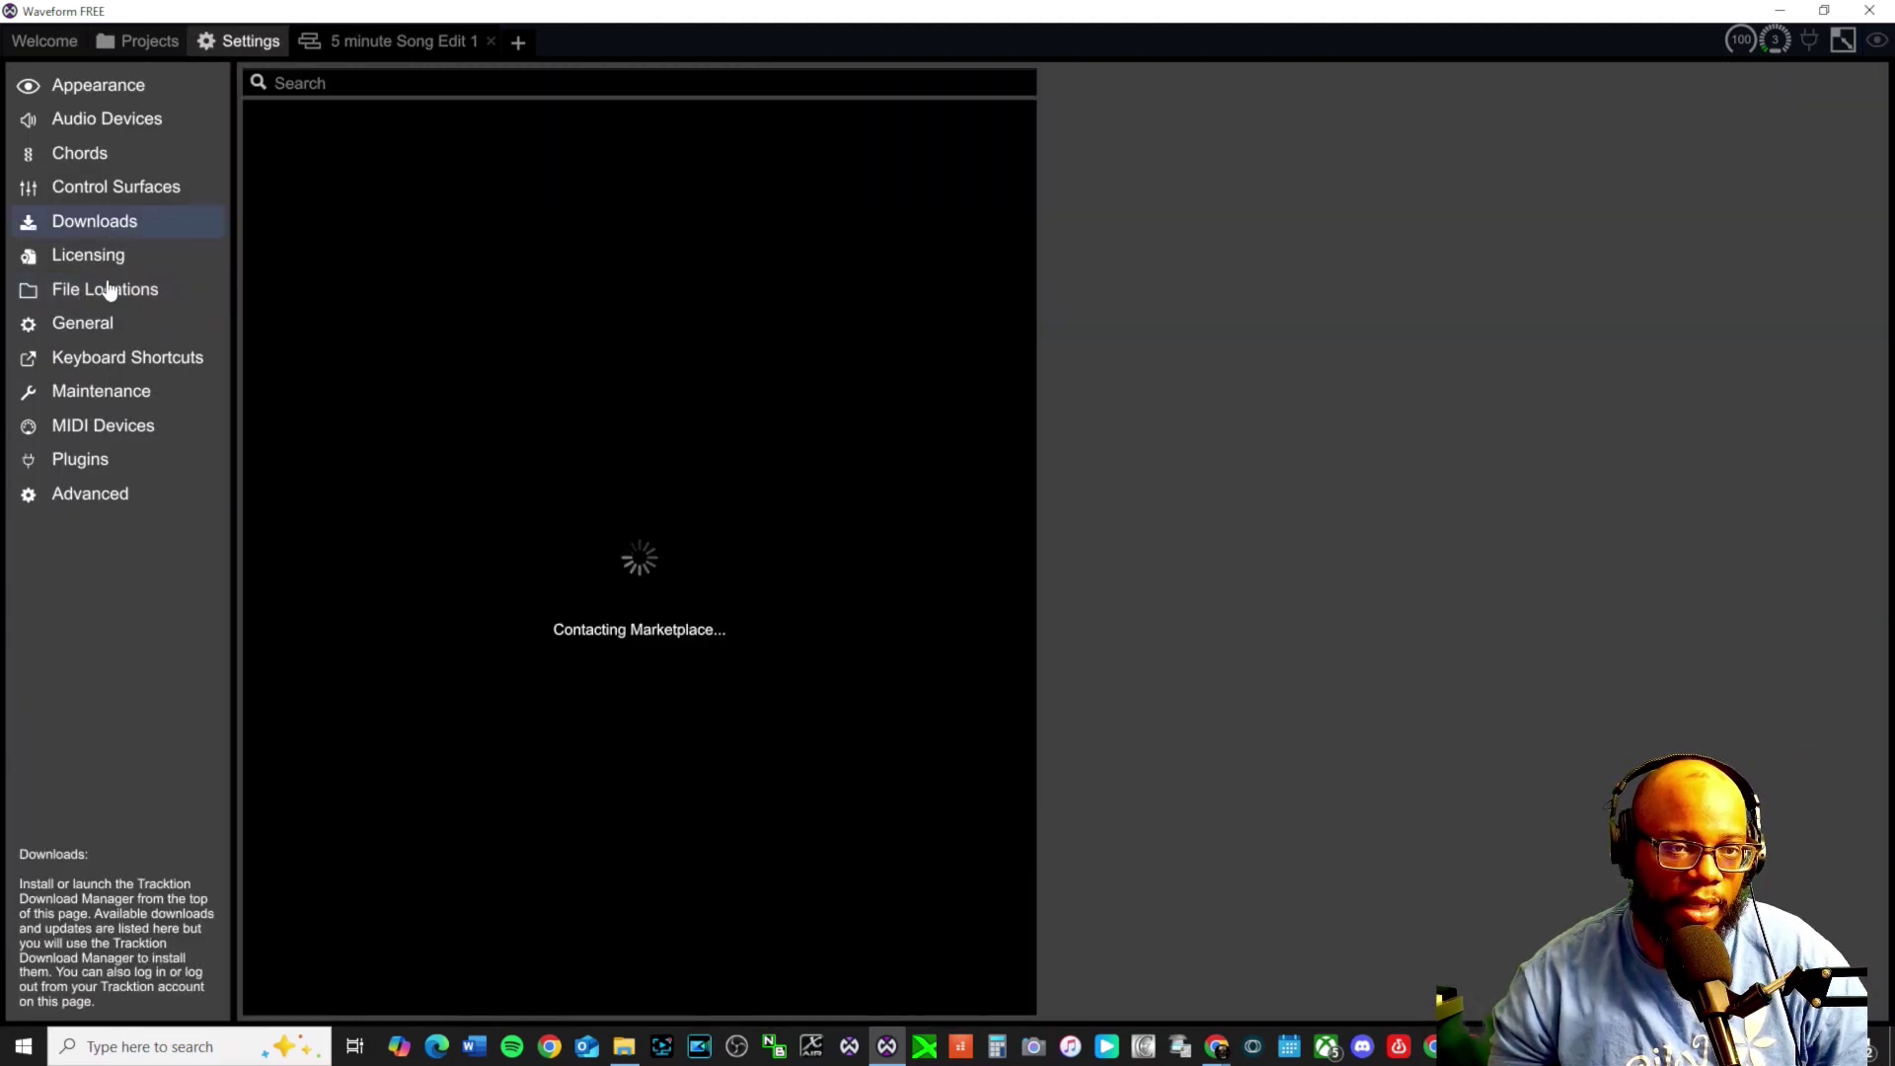
{"action": "left_click", "coordinate": [105, 290]}
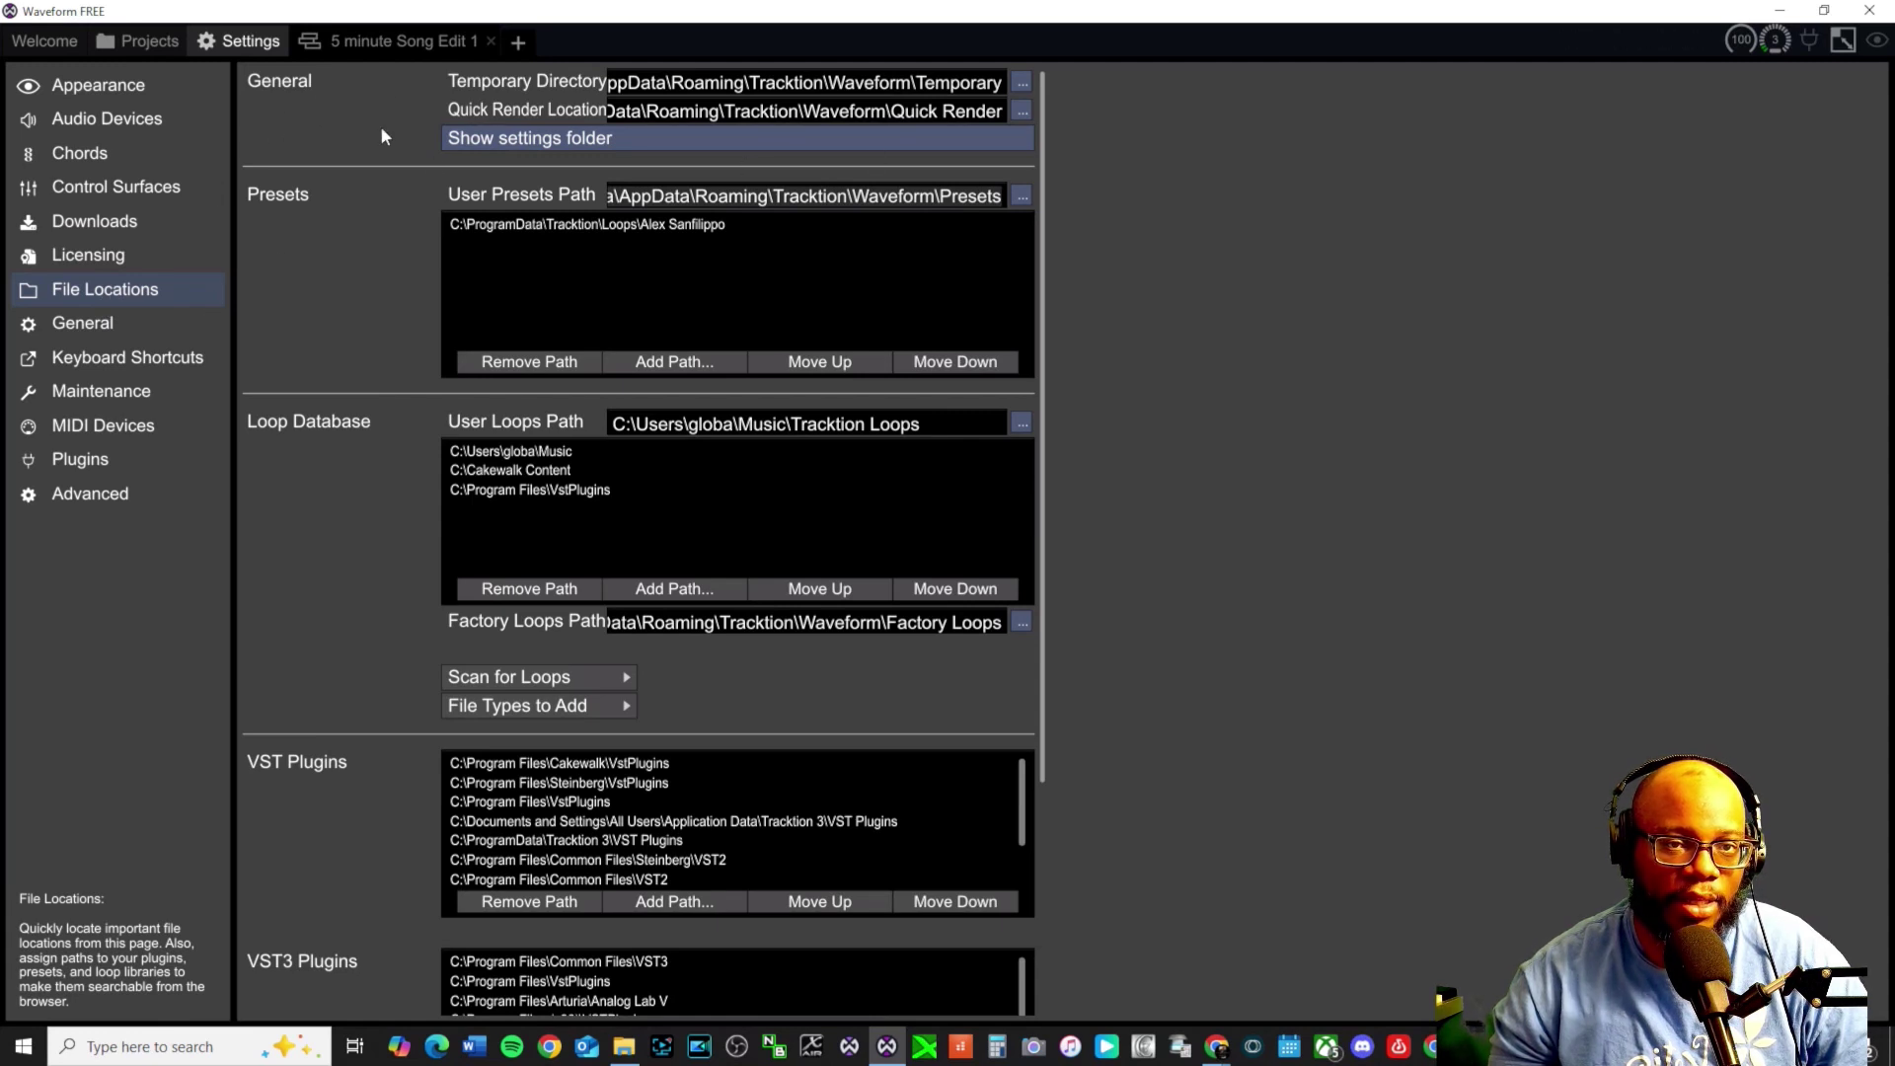
{"action": "left_click", "coordinate": [490, 146]}
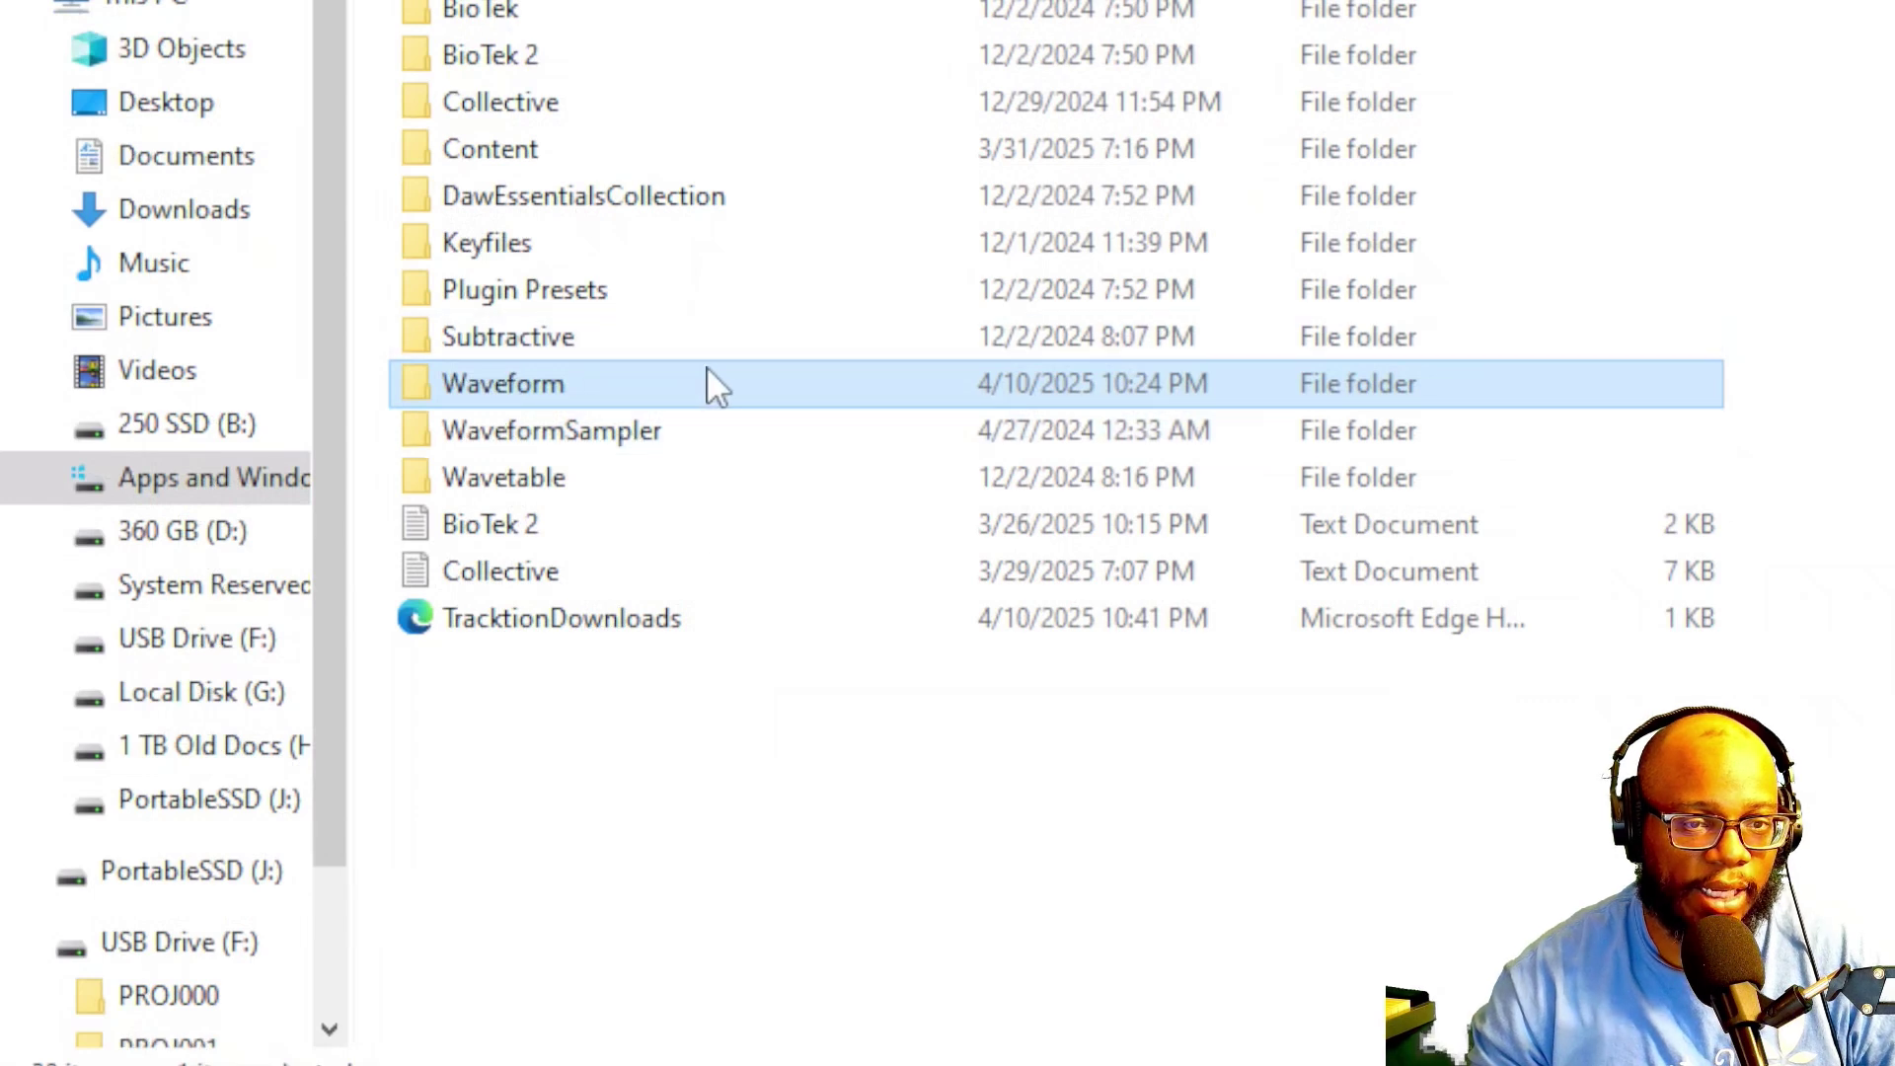
- Go into the Waveform folder, then Presets, to list its five .trkpreset files
{"action": "mouse_move", "coordinate": [635, 394]}
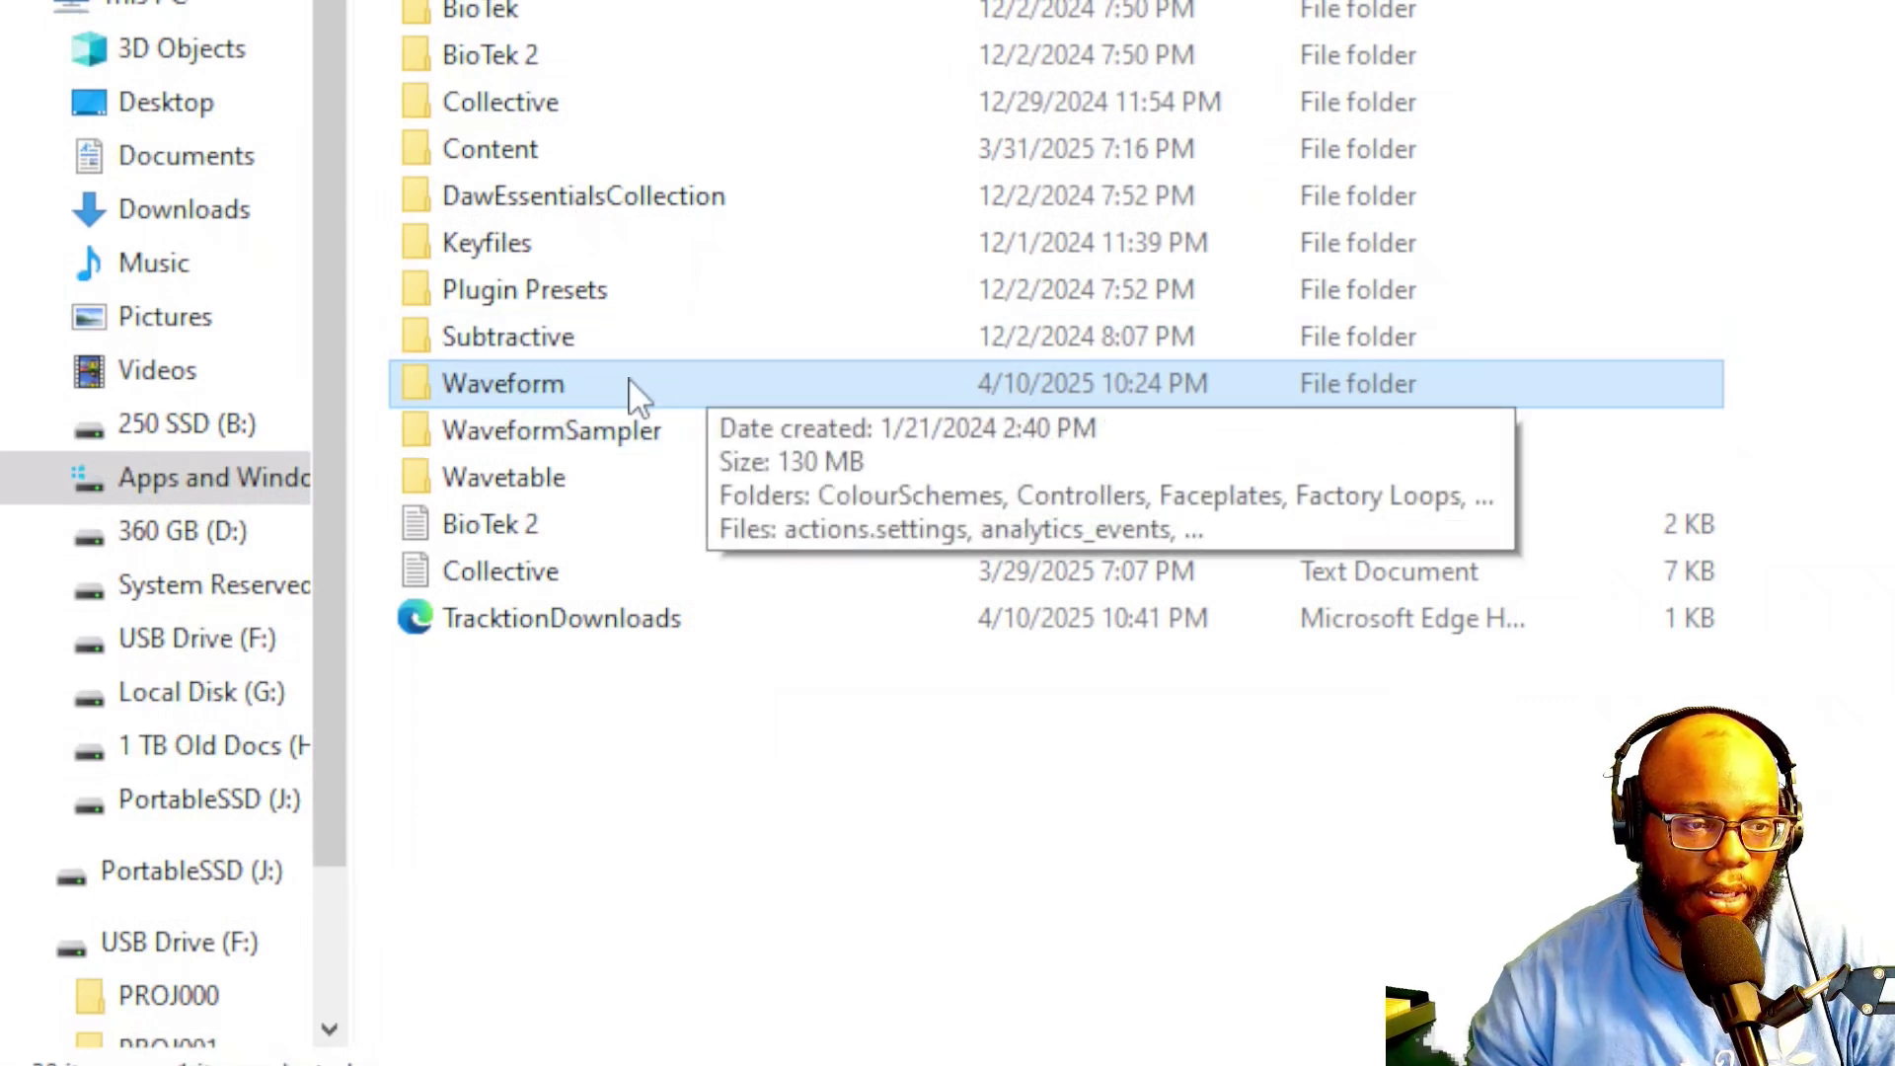
{"action": "double_click", "coordinate": [552, 378]}
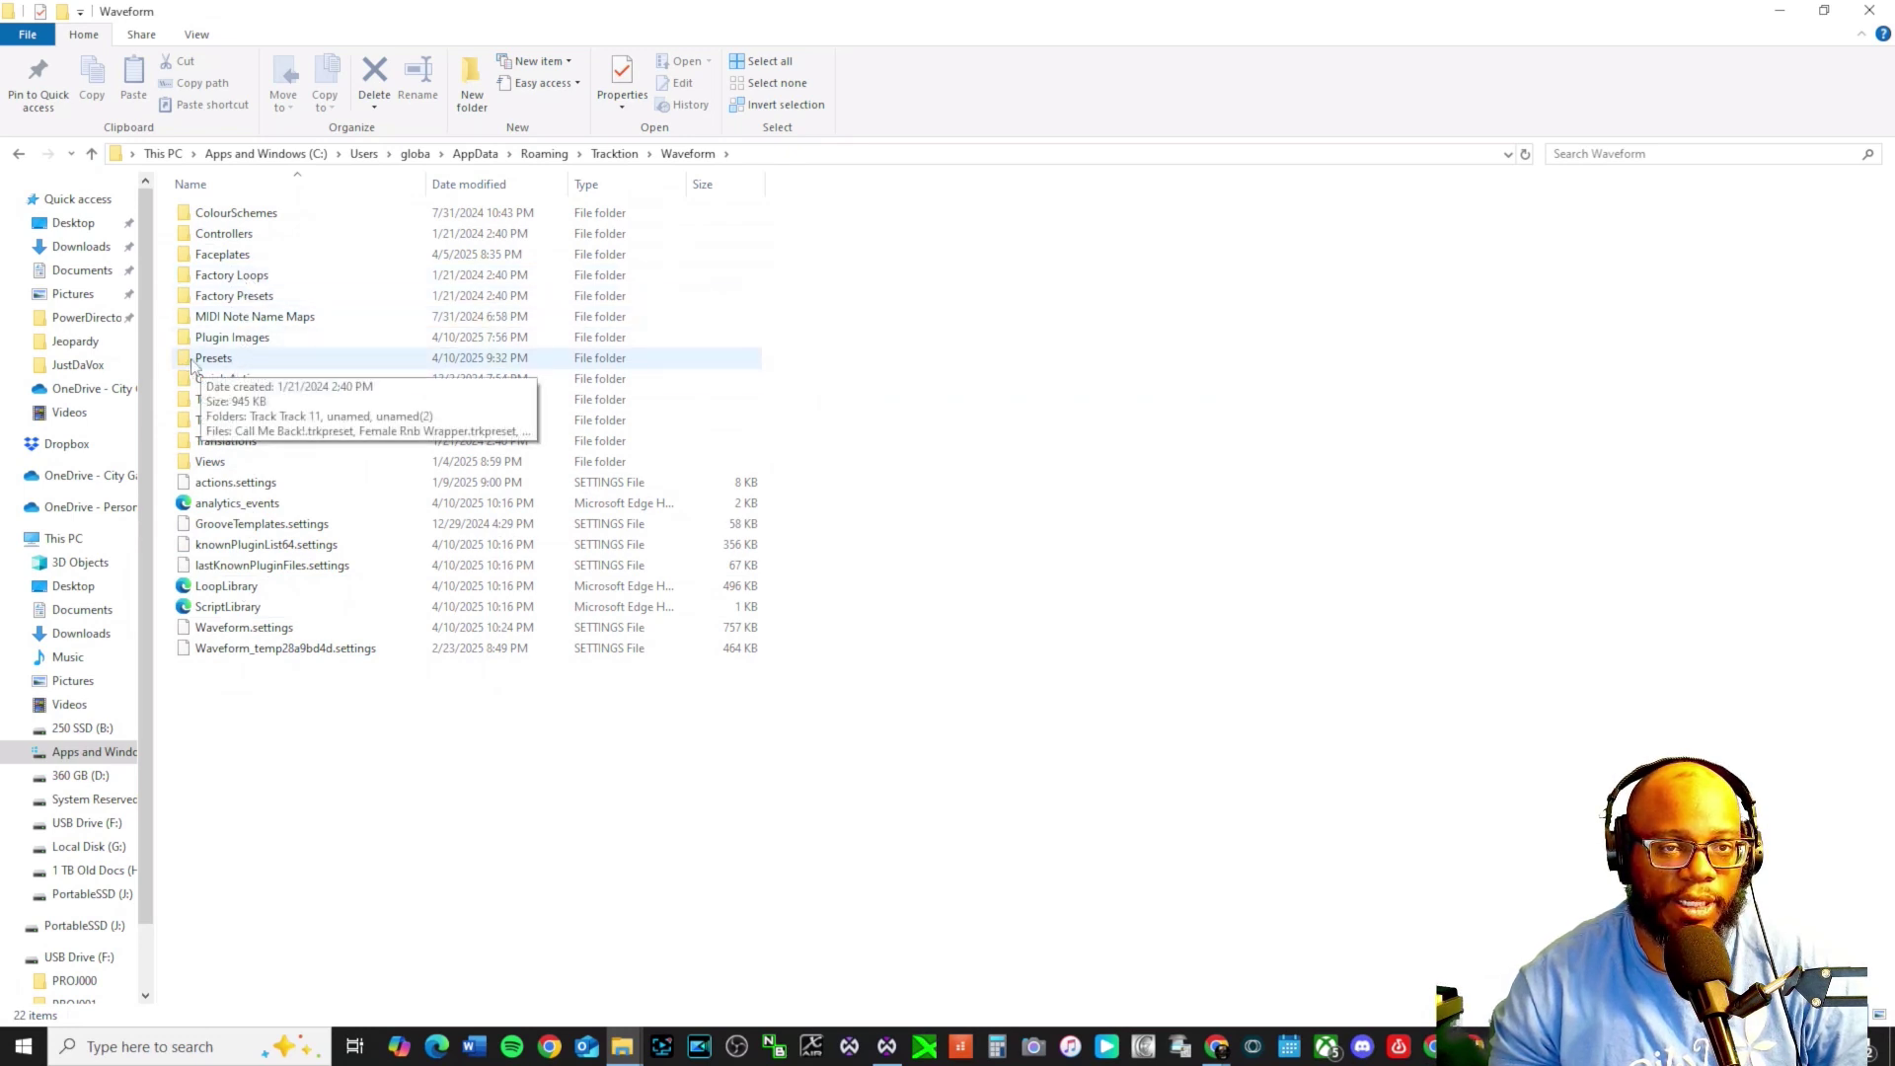
{"action": "double_click", "coordinate": [227, 364]}
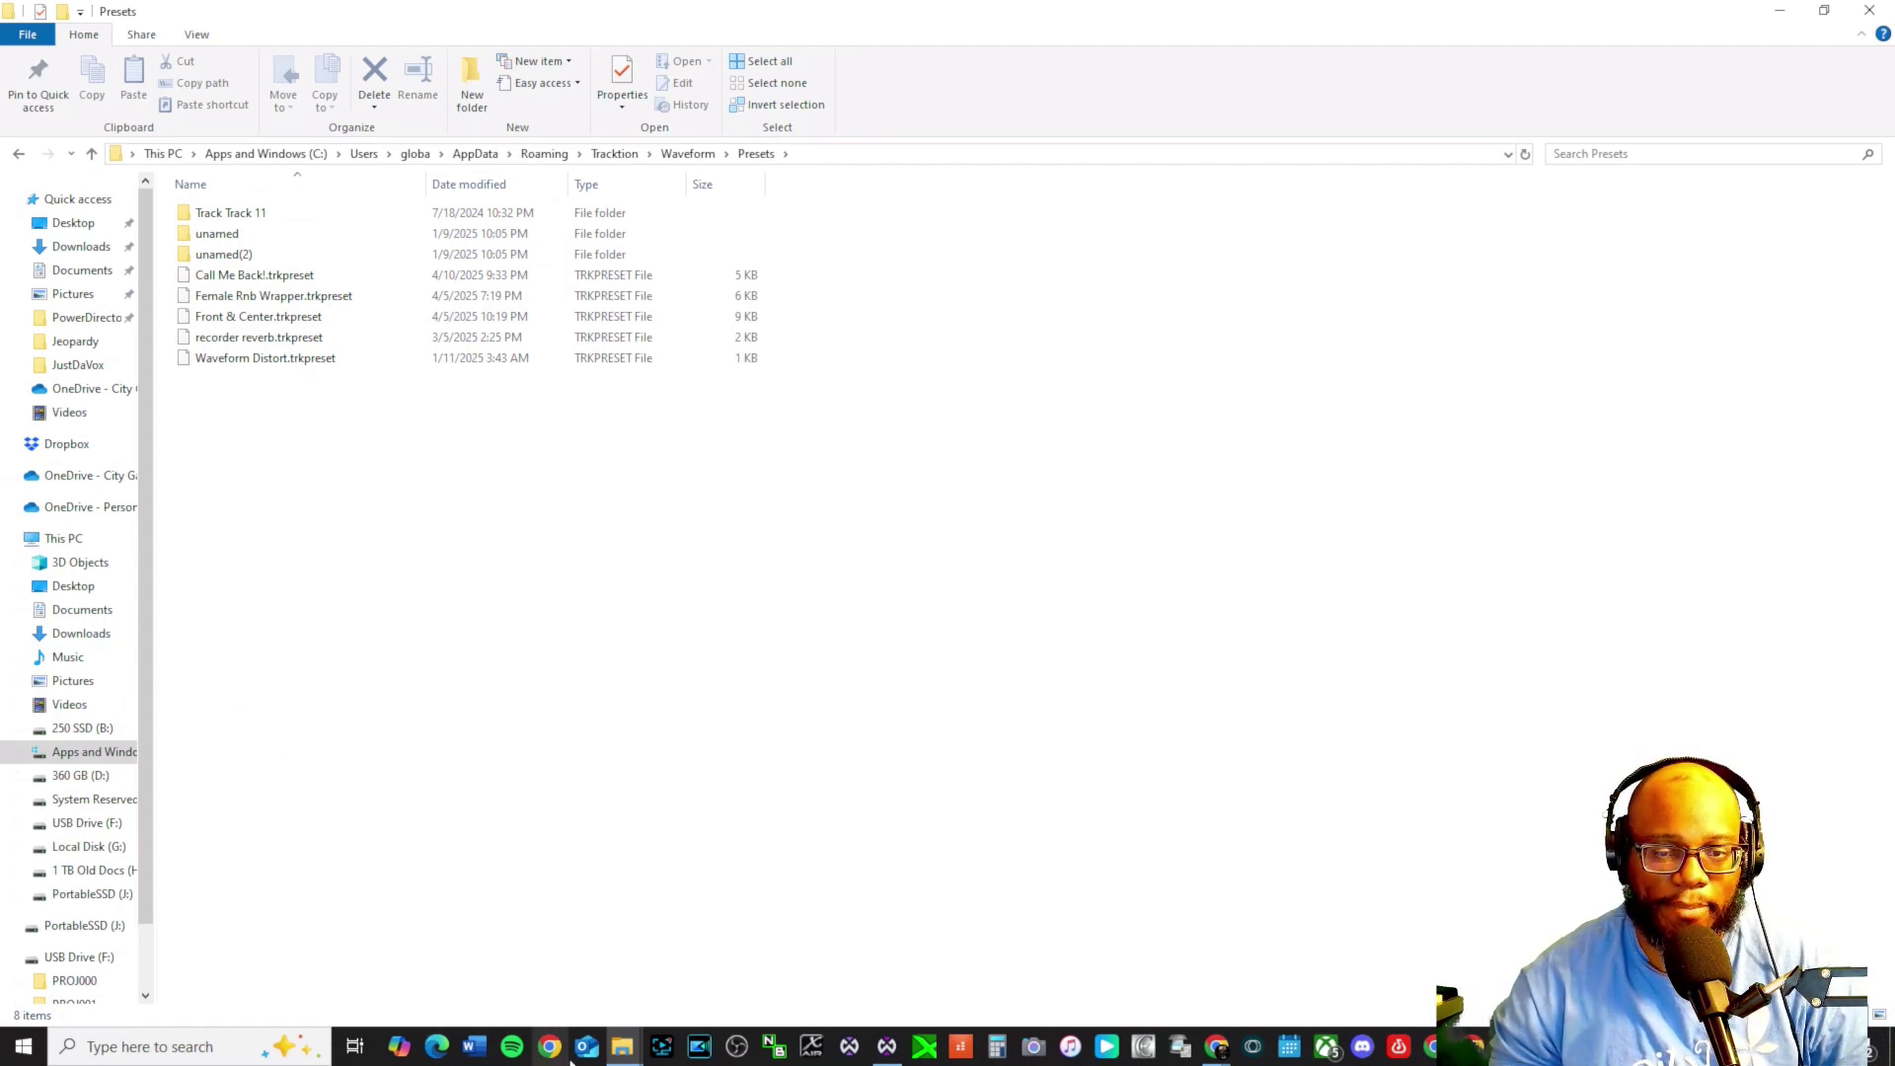
- Bring the Presets window in front of the C: drive window and restore it smaller
{"action": "right_click", "coordinate": [622, 1052]}
{"action": "left_click", "coordinate": [622, 1052]}
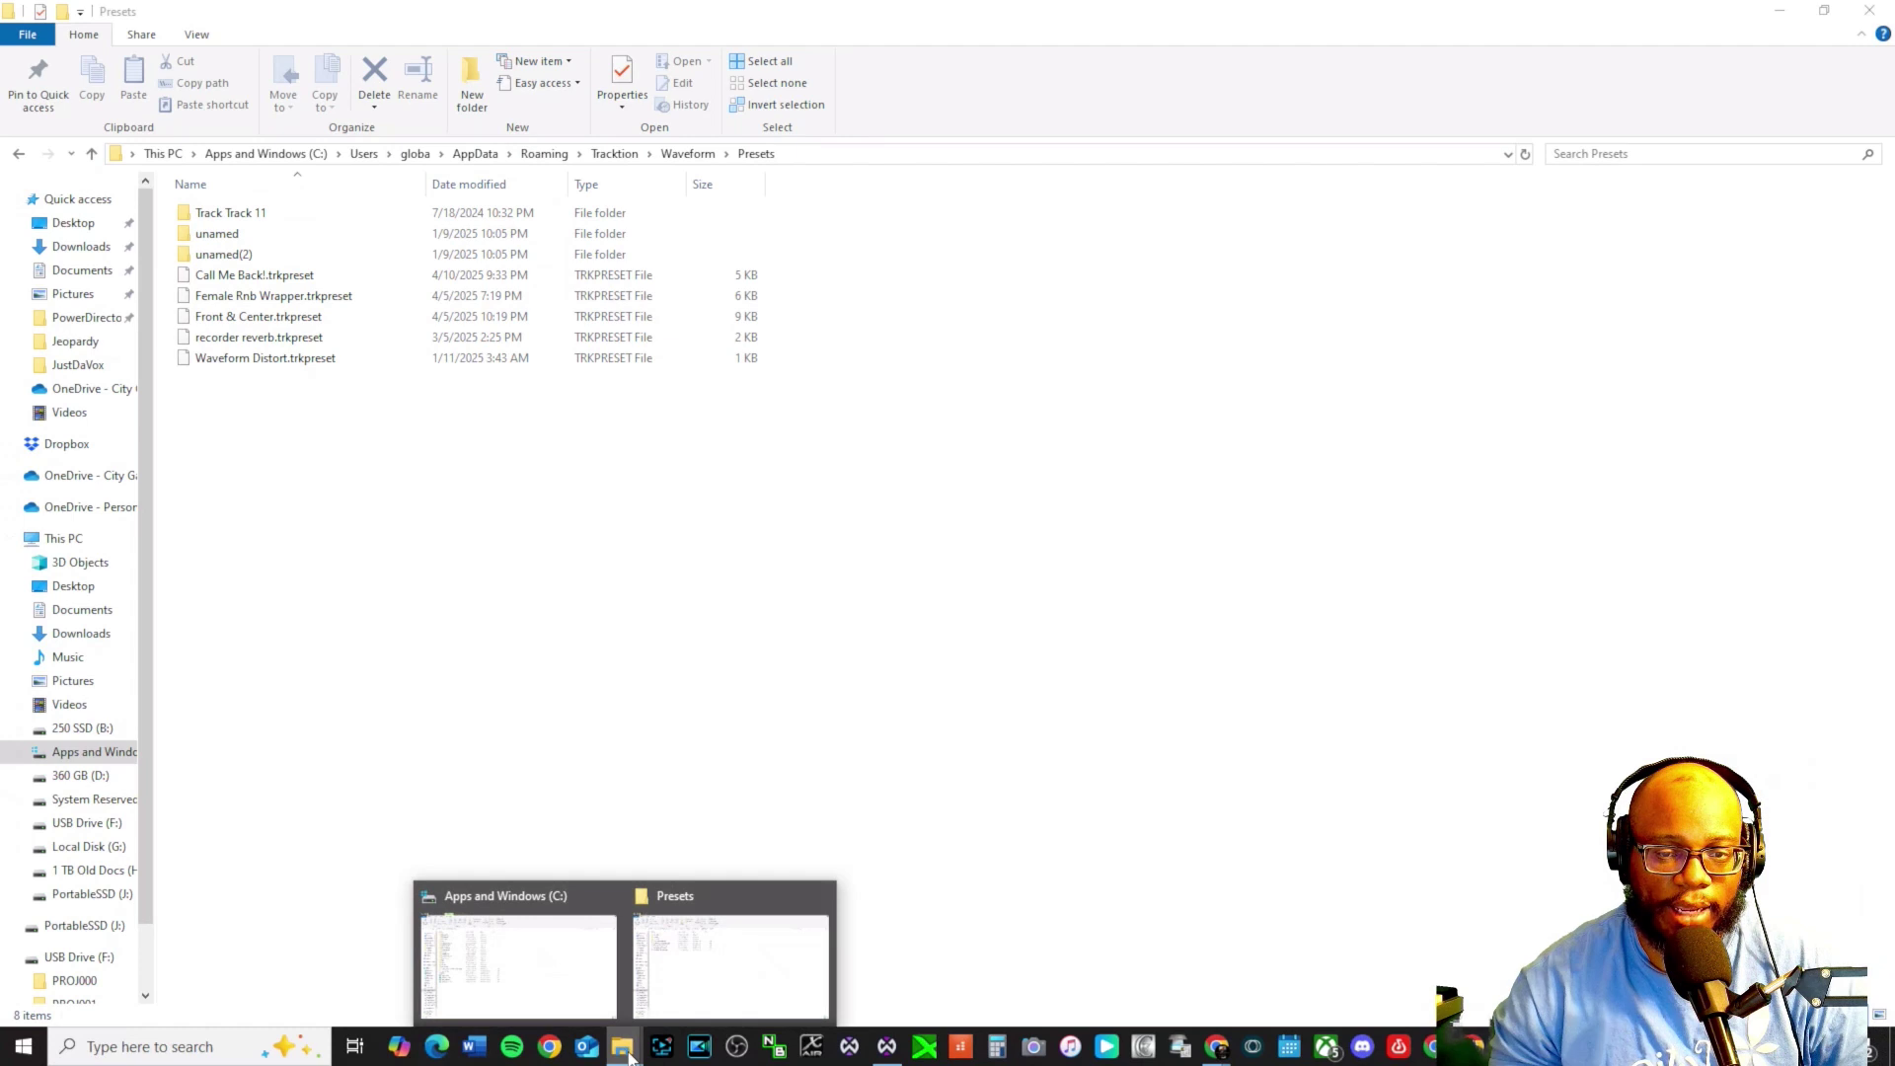
{"action": "left_click", "coordinate": [545, 900]}
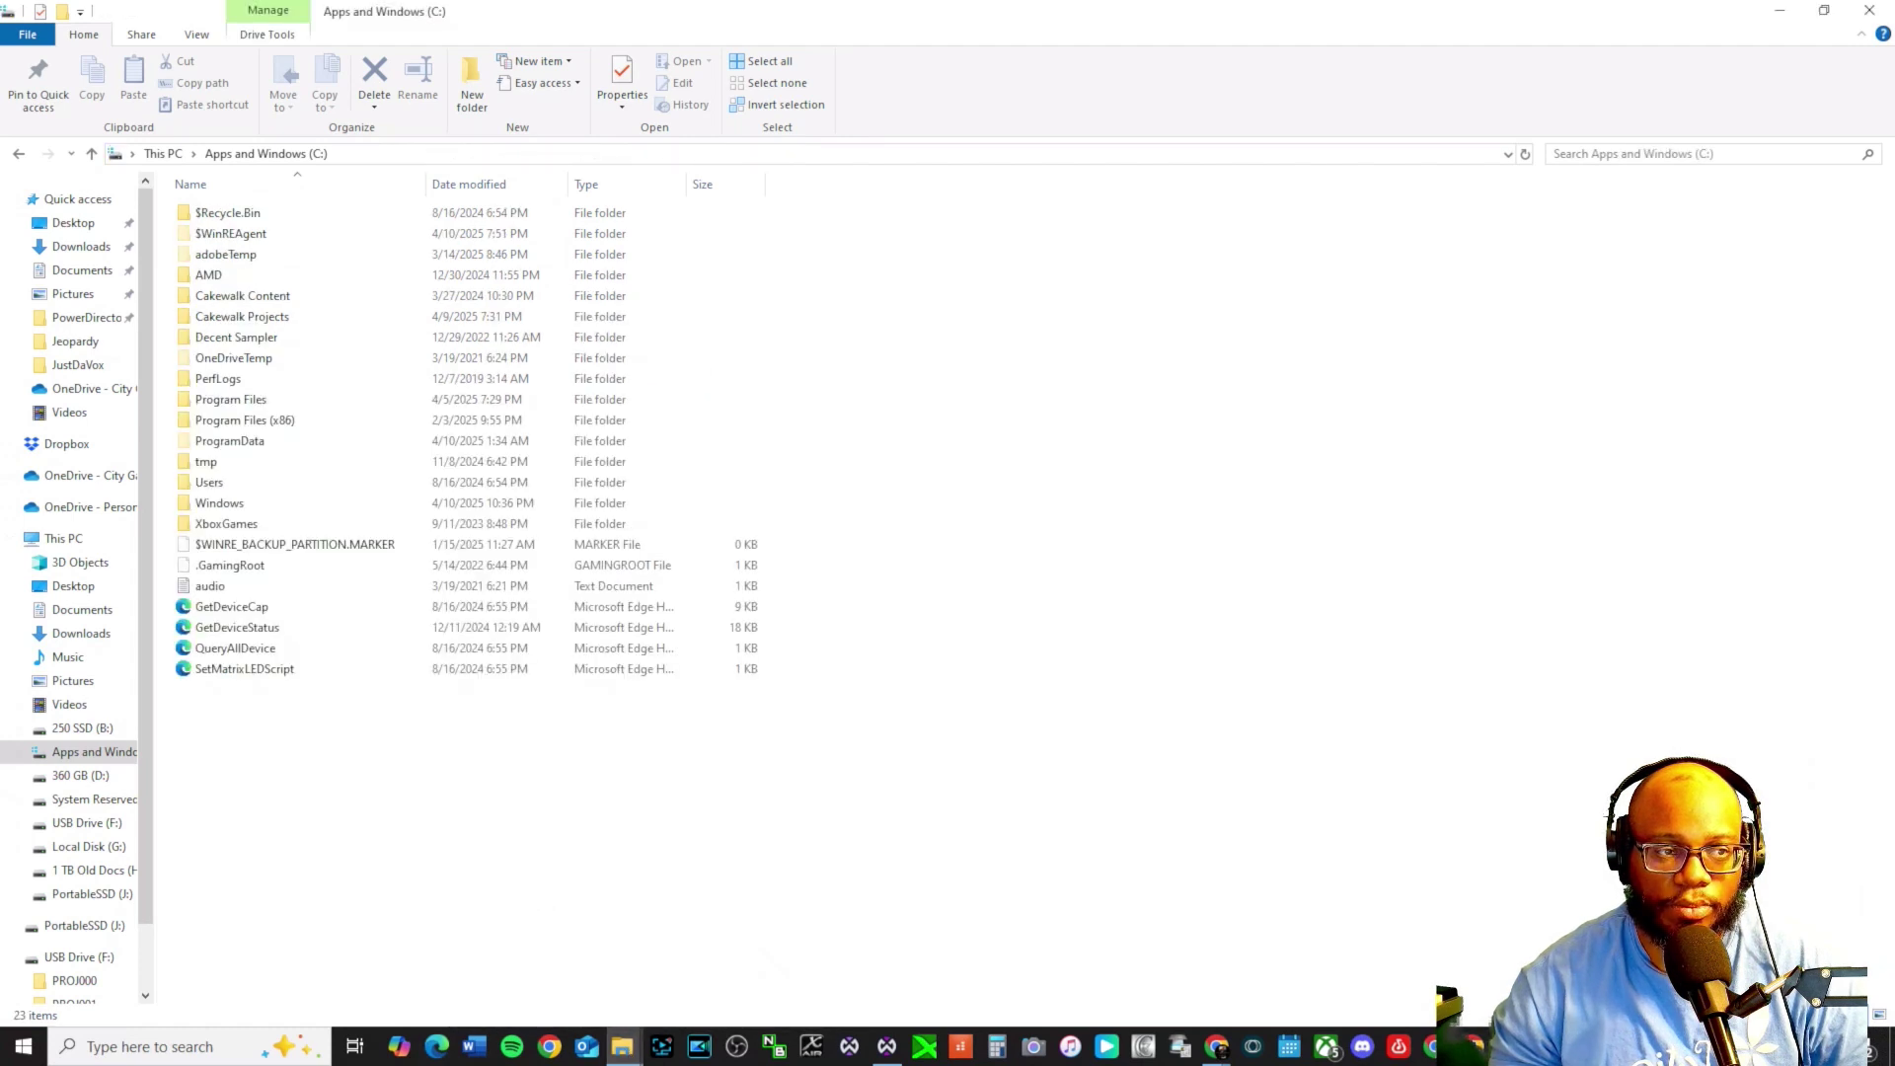
{"action": "mouse_move", "coordinate": [621, 1049]}
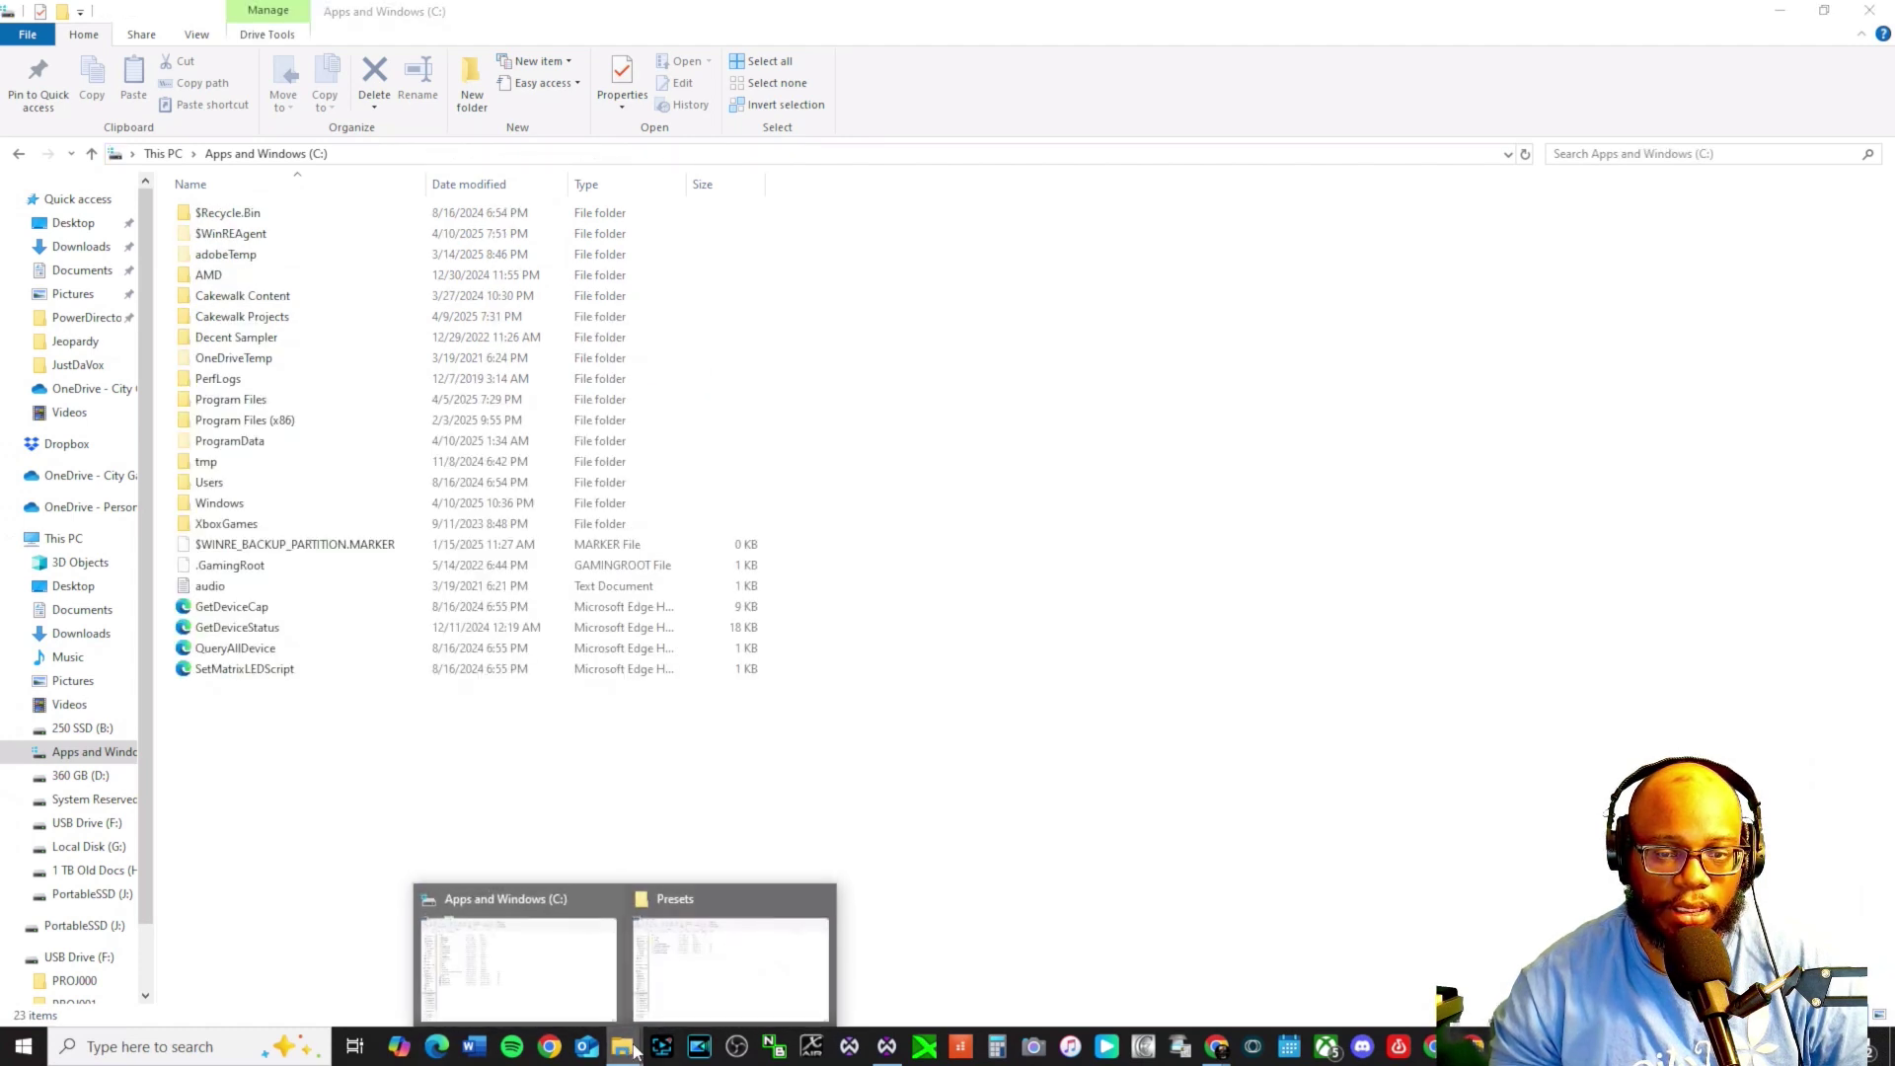
{"action": "left_click", "coordinate": [716, 902]}
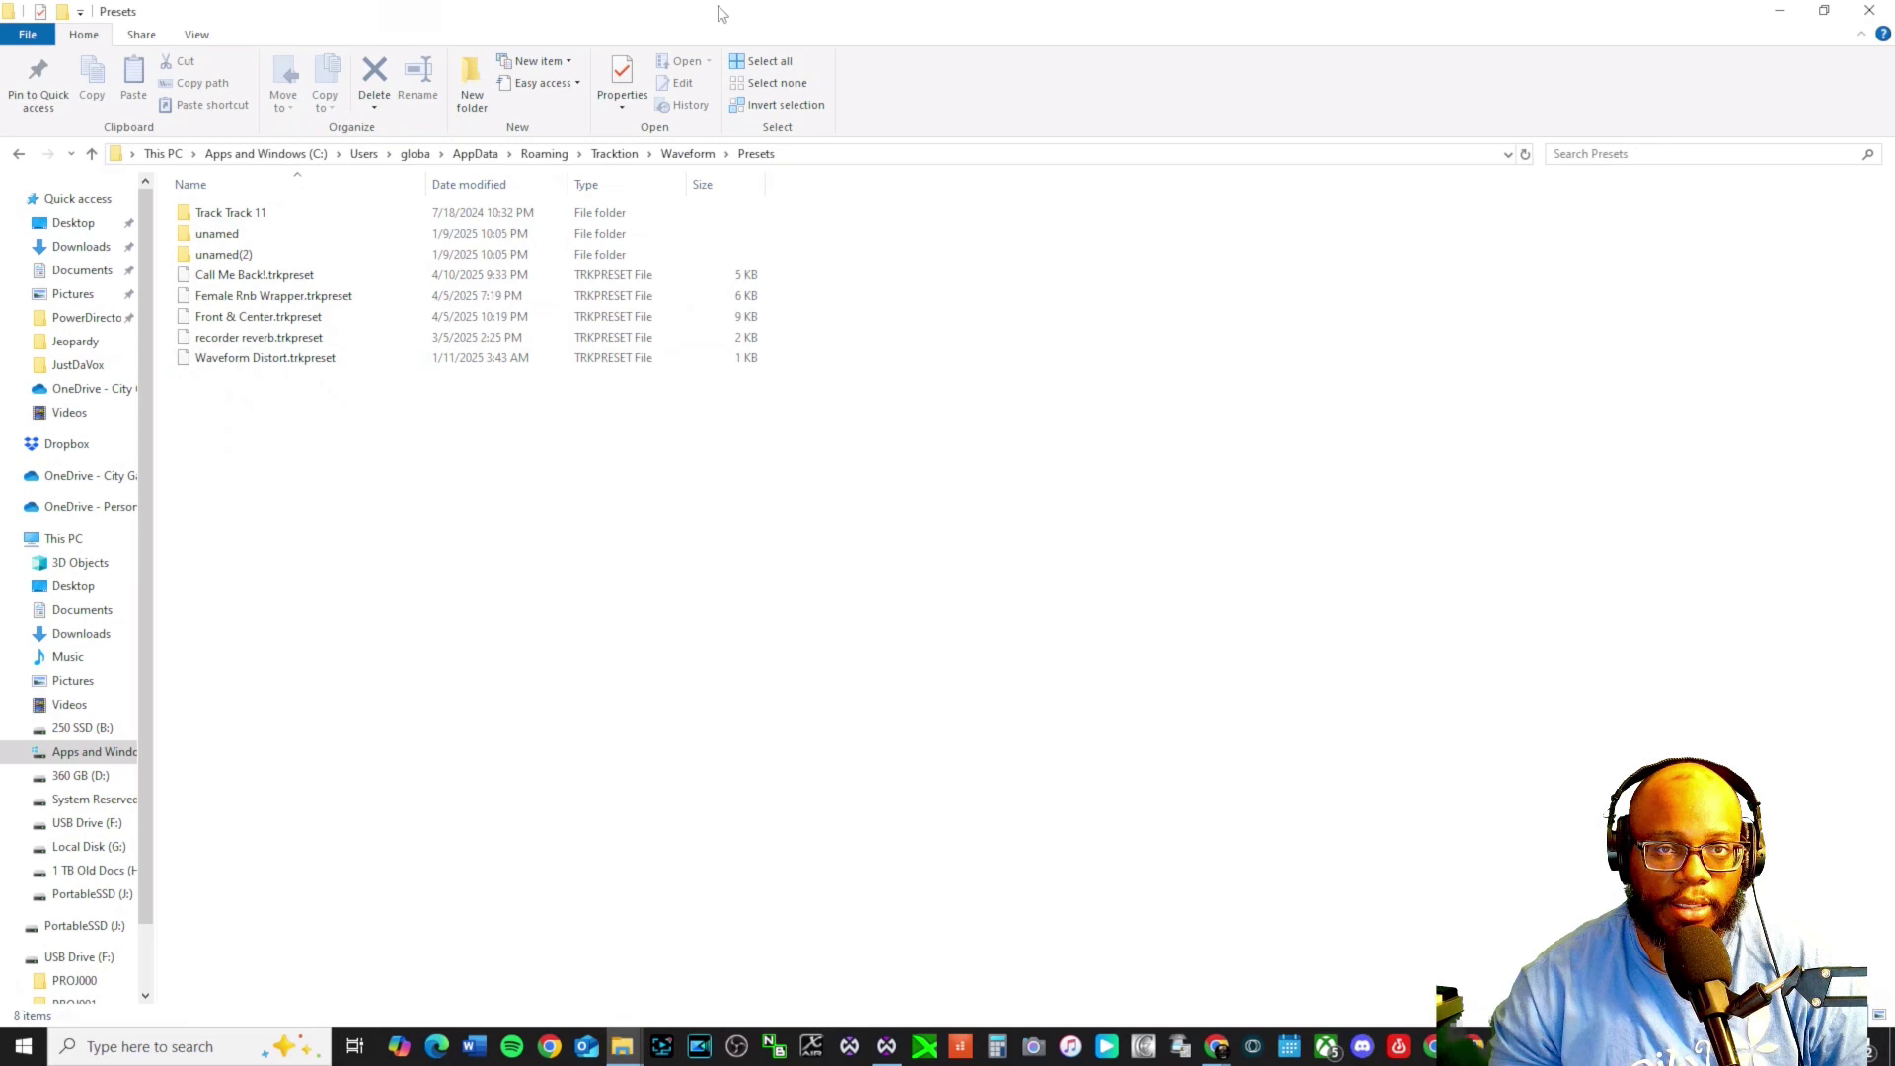
{"action": "left_click_drag", "start_coordinate": [724, 14], "coordinate": [1283, 124]}
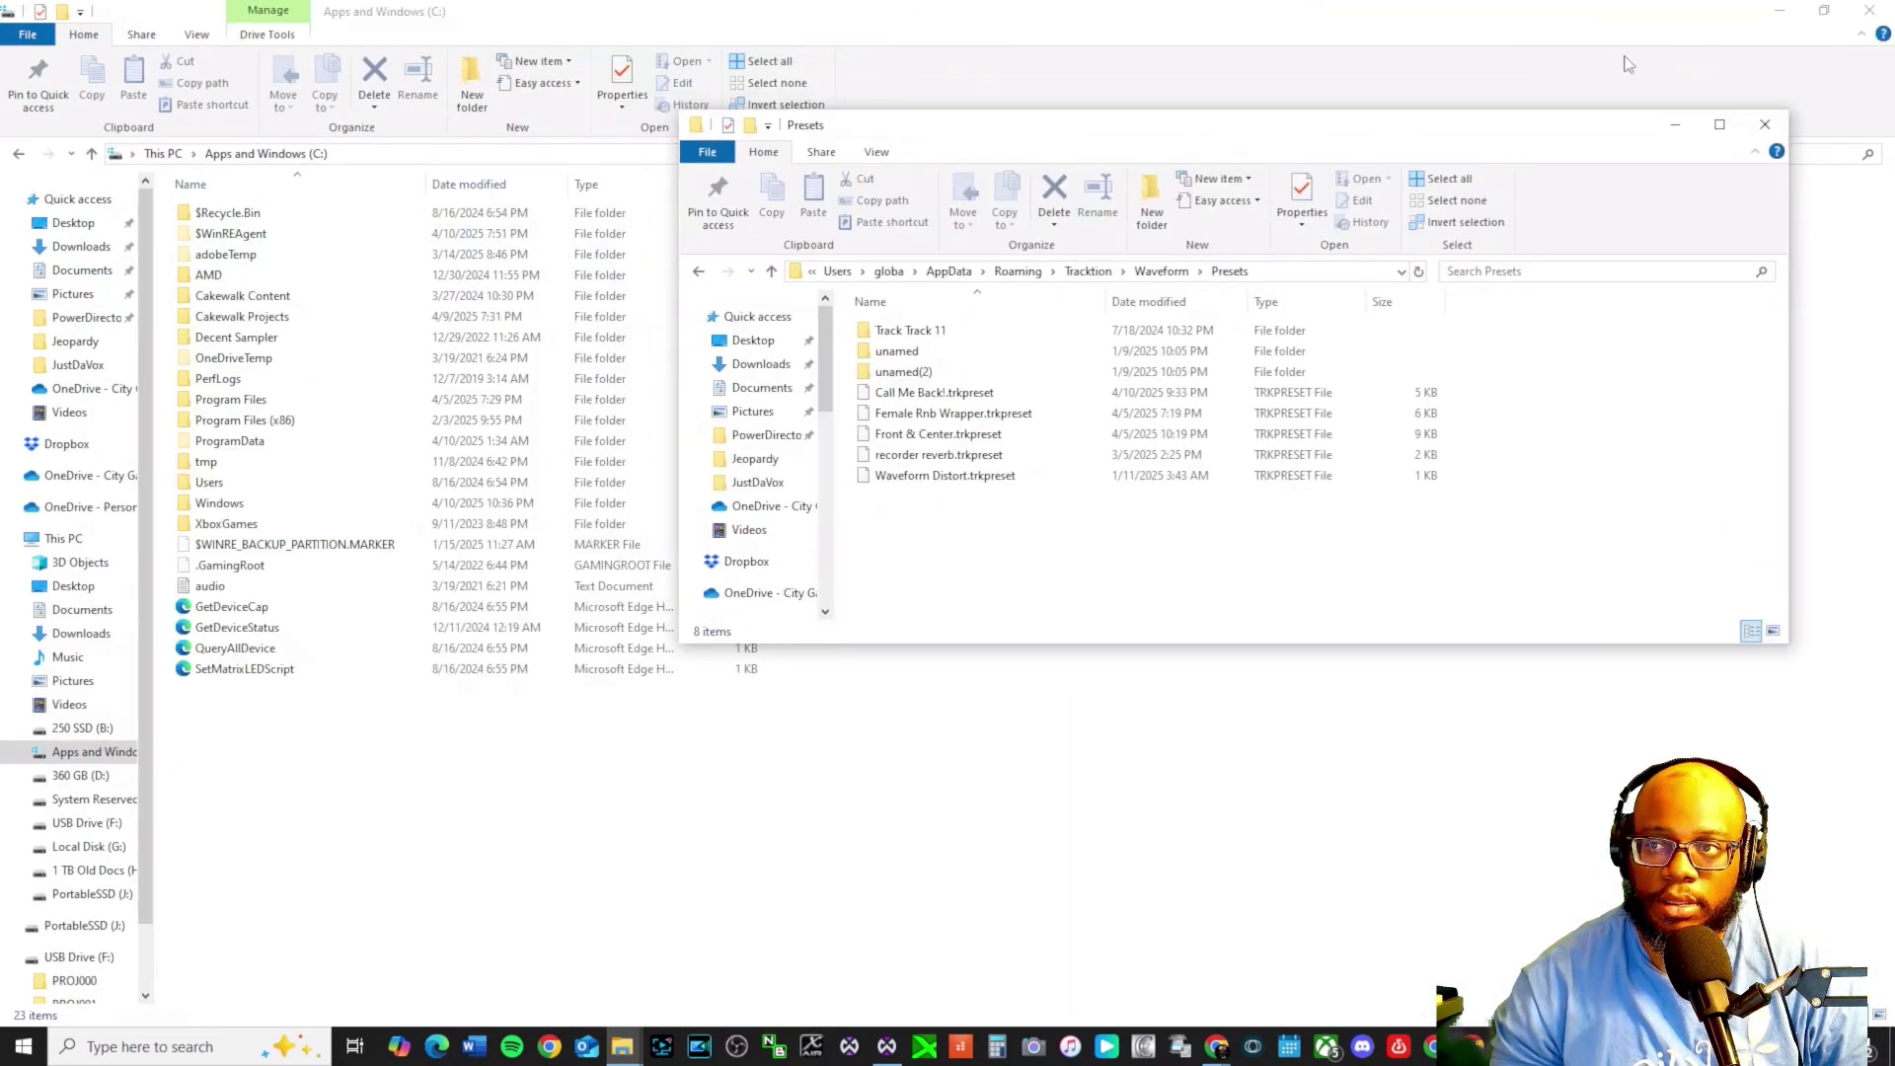
- Open Music\JustDaVox, widen the Name column, and select Front & Center (JustDaVox).trkpreset
{"action": "left_click", "coordinate": [65, 657]}
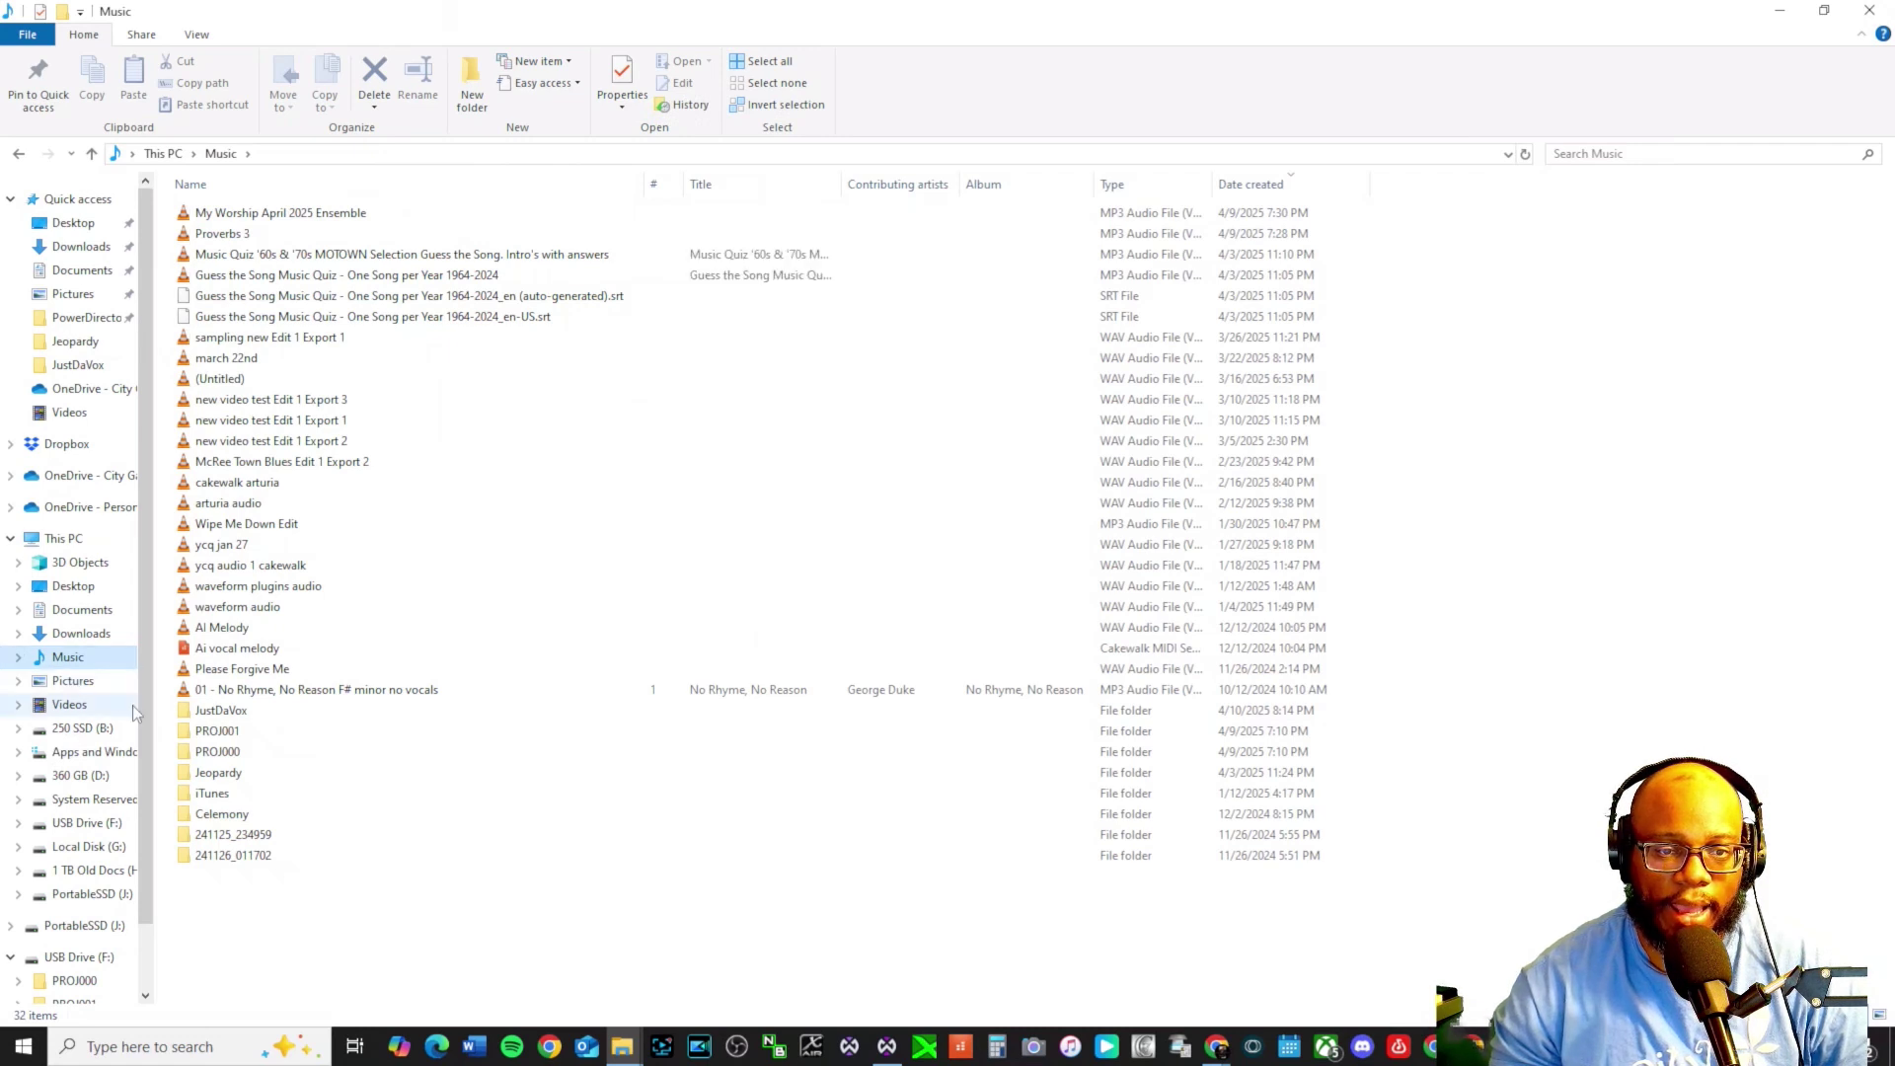
{"action": "double_click", "coordinate": [217, 712]}
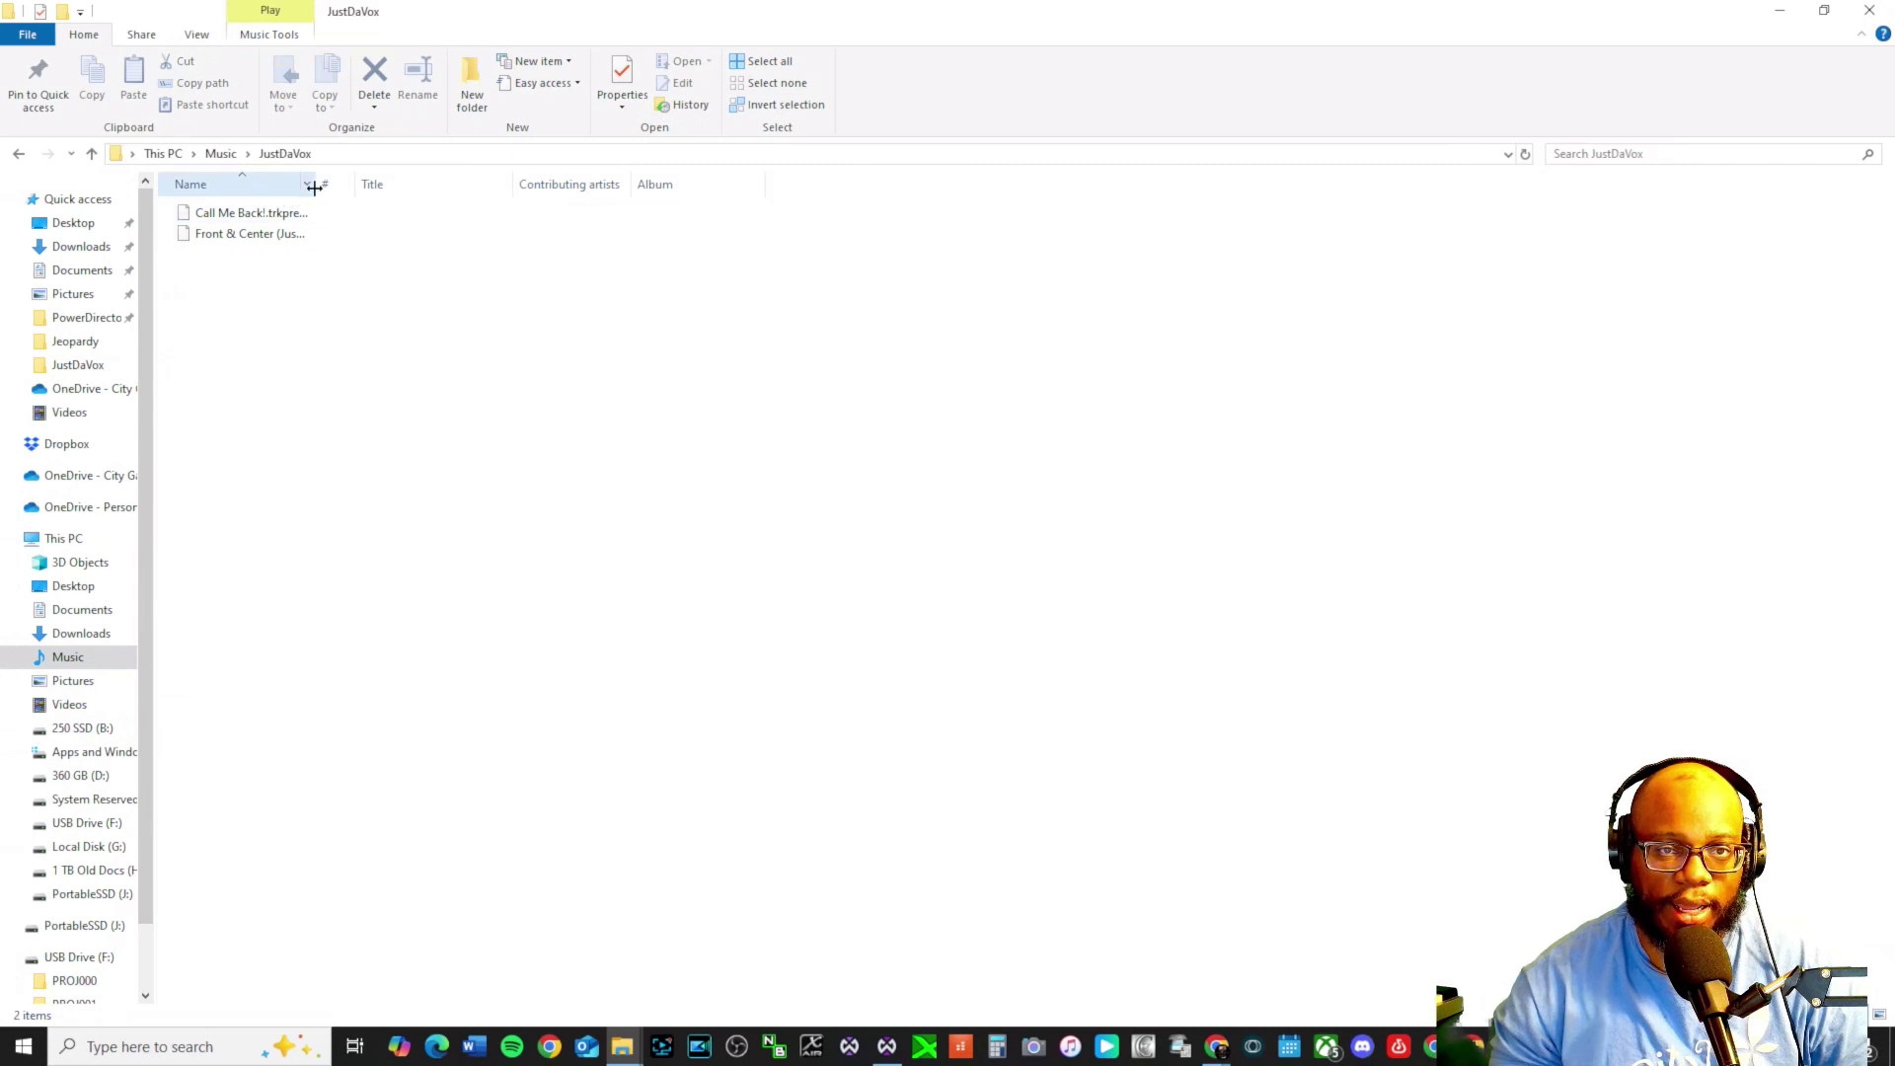
{"action": "double_click", "coordinate": [333, 190]}
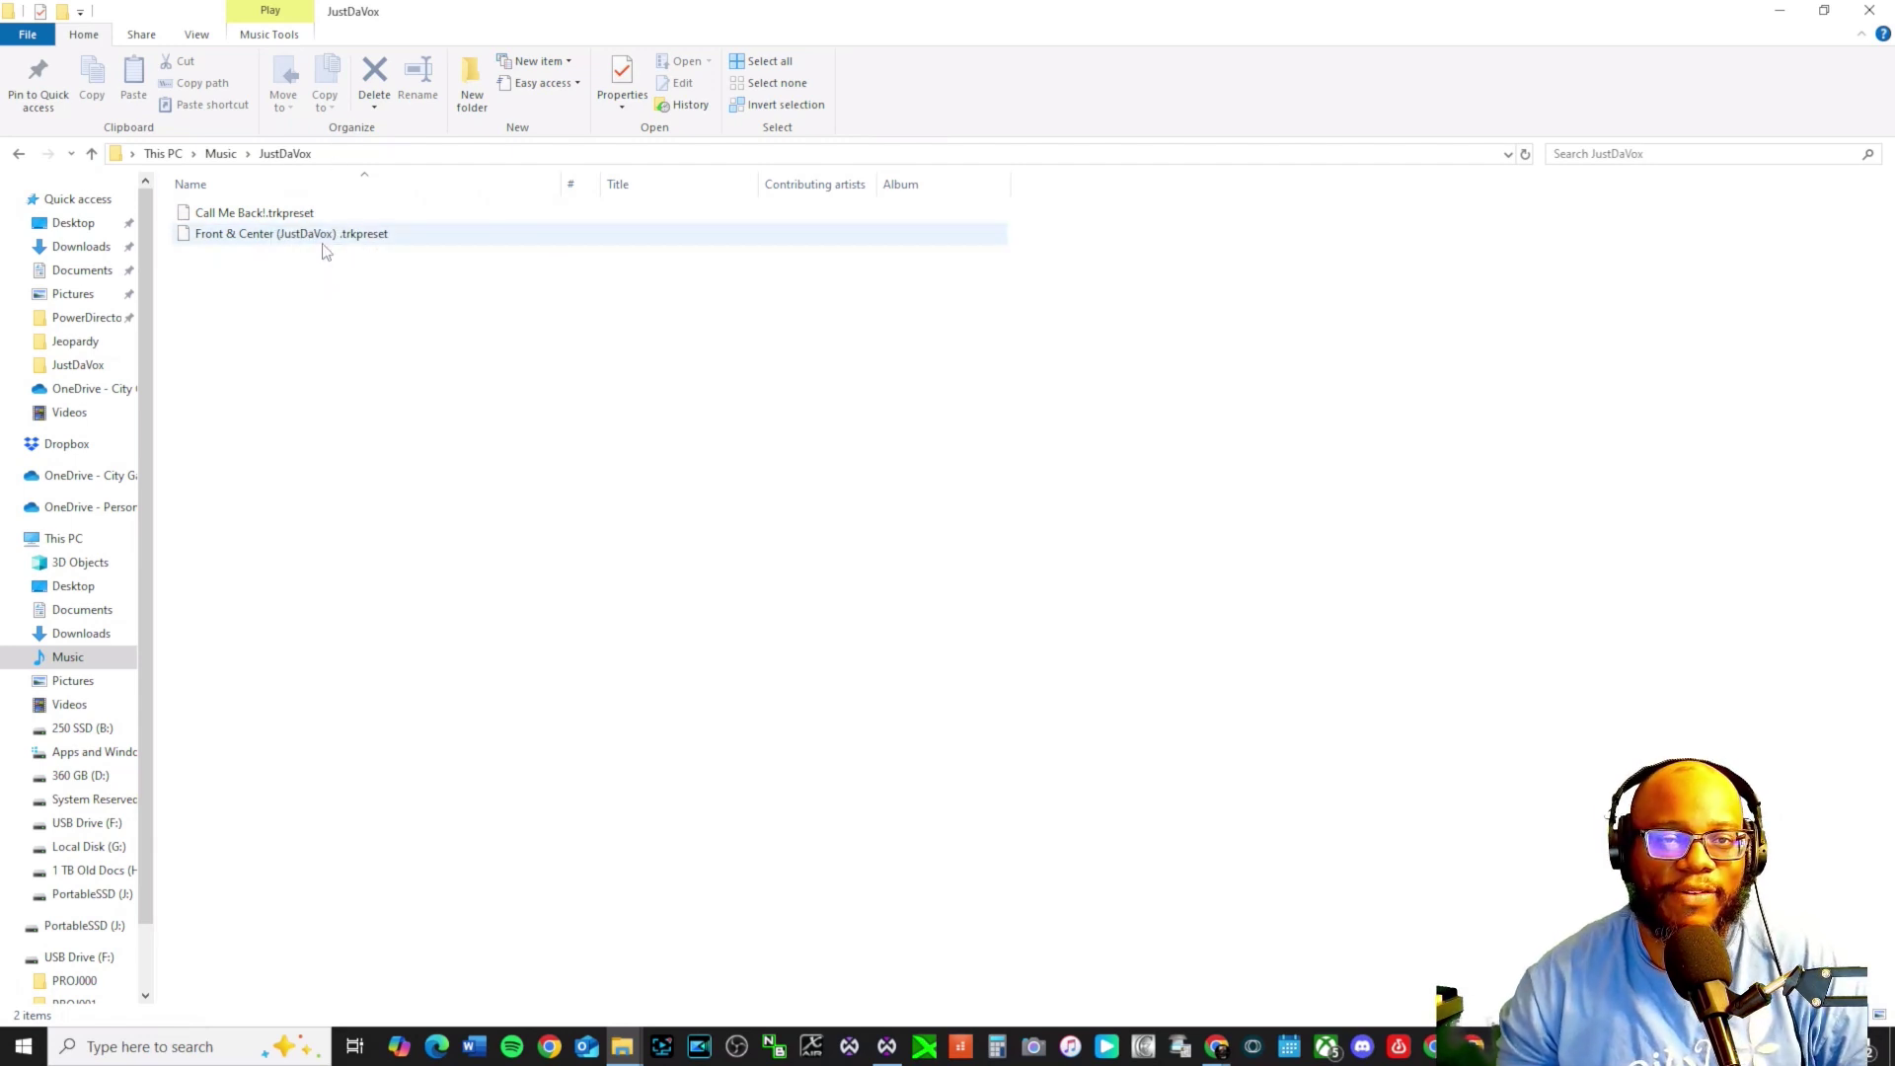
{"action": "left_click", "coordinate": [245, 241]}
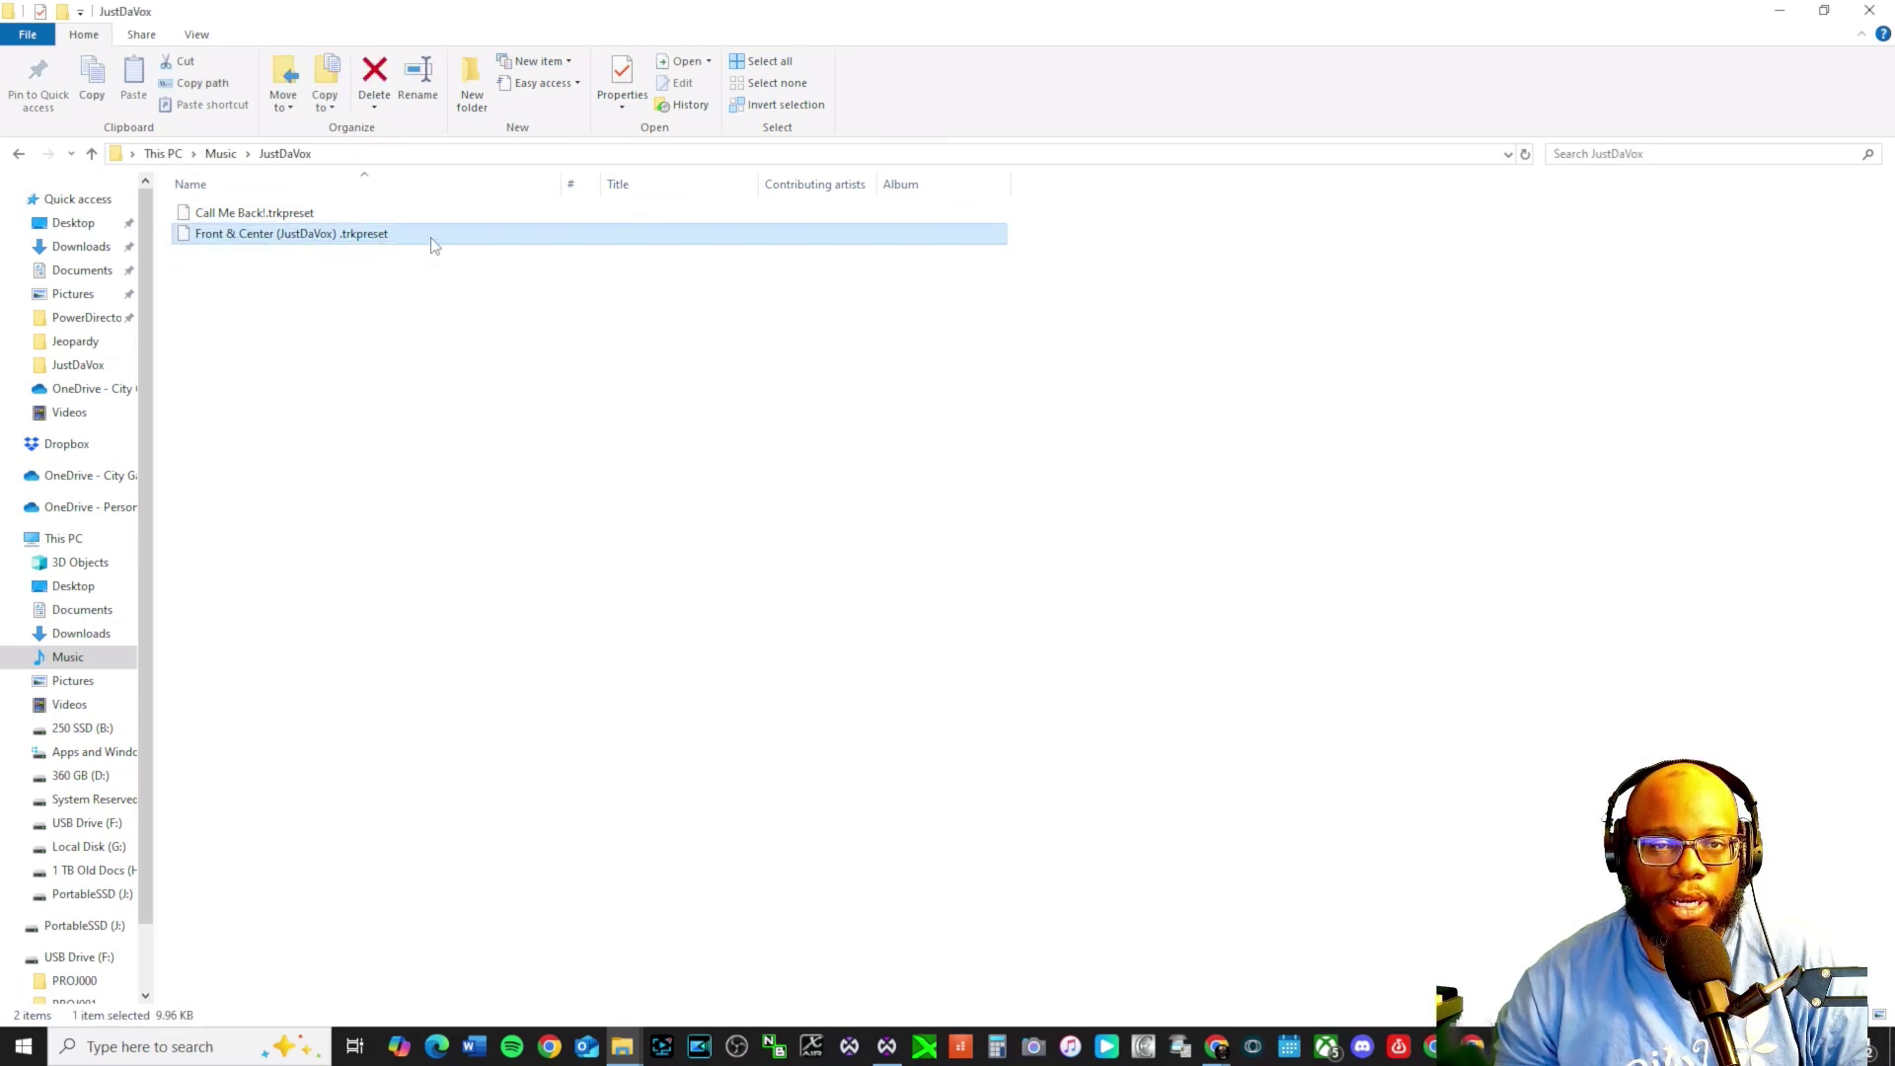
- Copy the Front & Center (JustDaVox) preset file and maximize the Presets window
{"action": "right_click", "coordinate": [382, 250]}
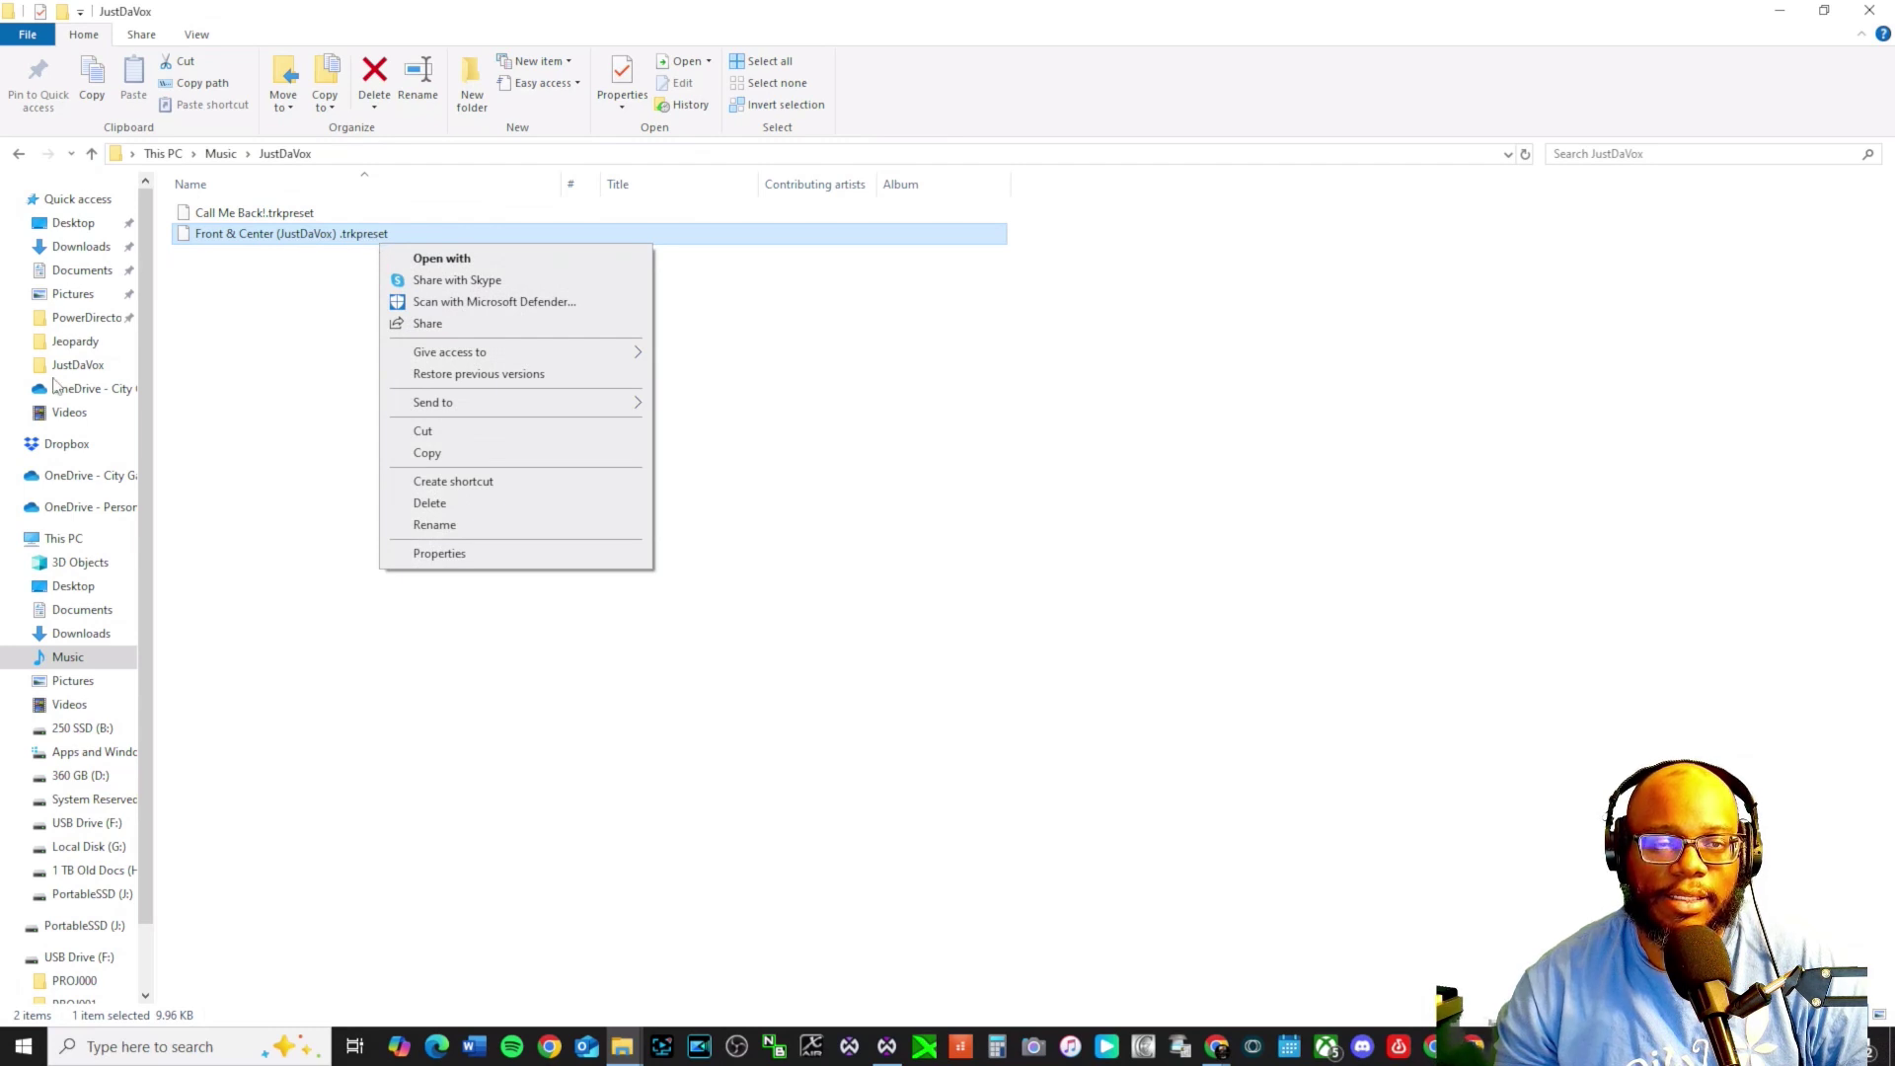
{"action": "left_click", "coordinate": [429, 453]}
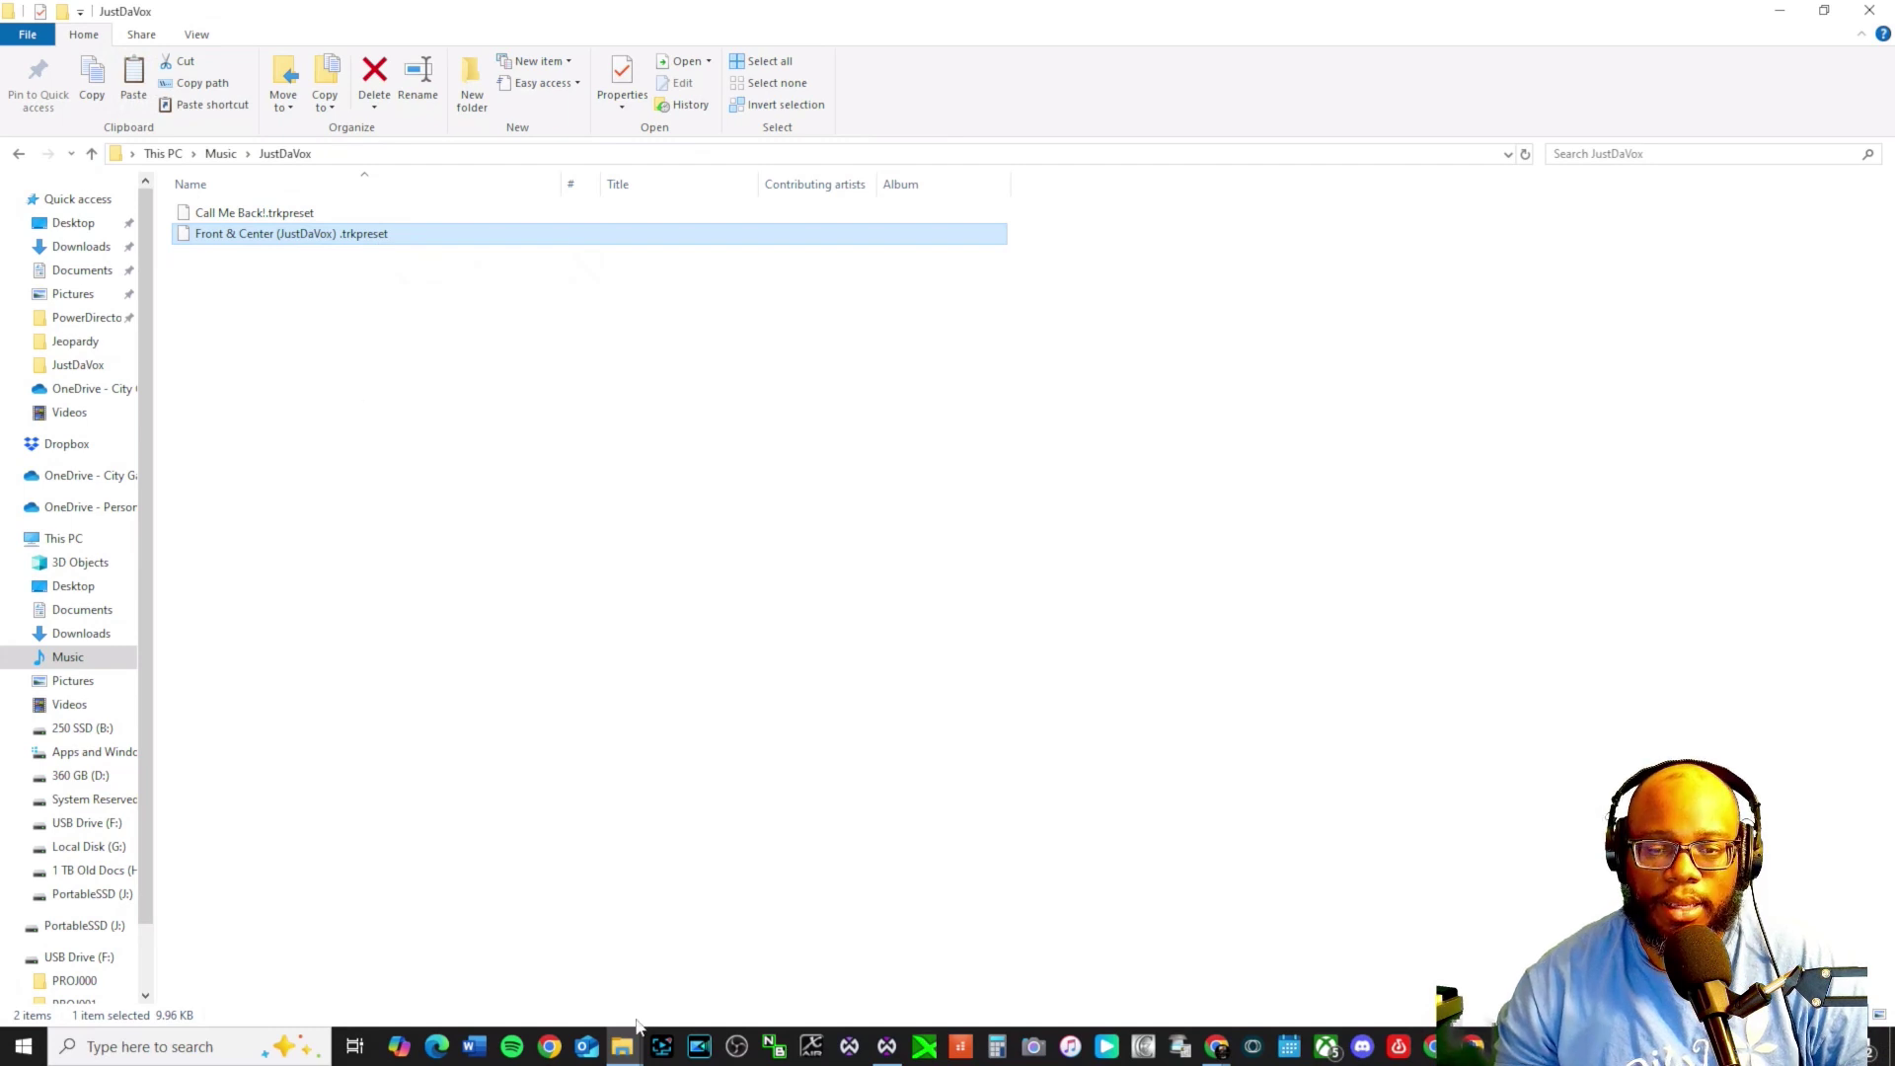
{"action": "left_click", "coordinate": [622, 1046]}
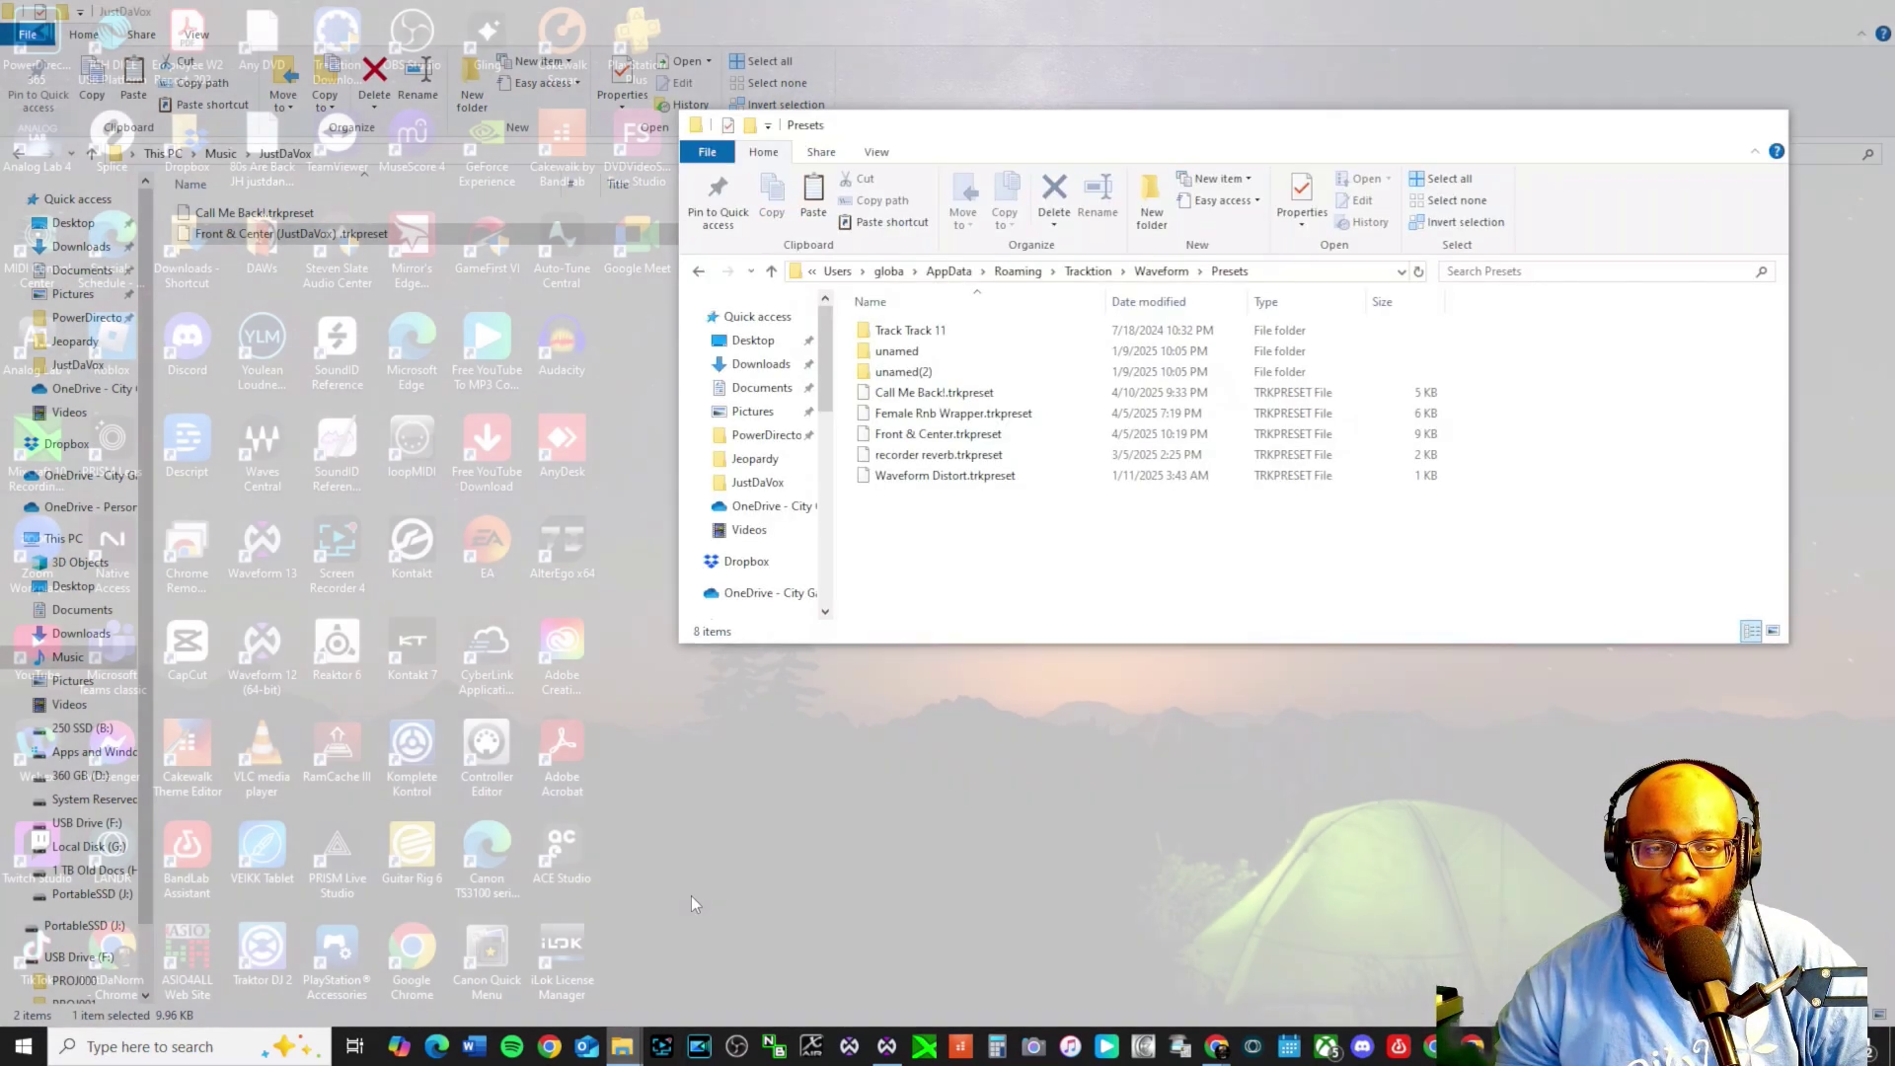
{"action": "left_click", "coordinate": [691, 896]}
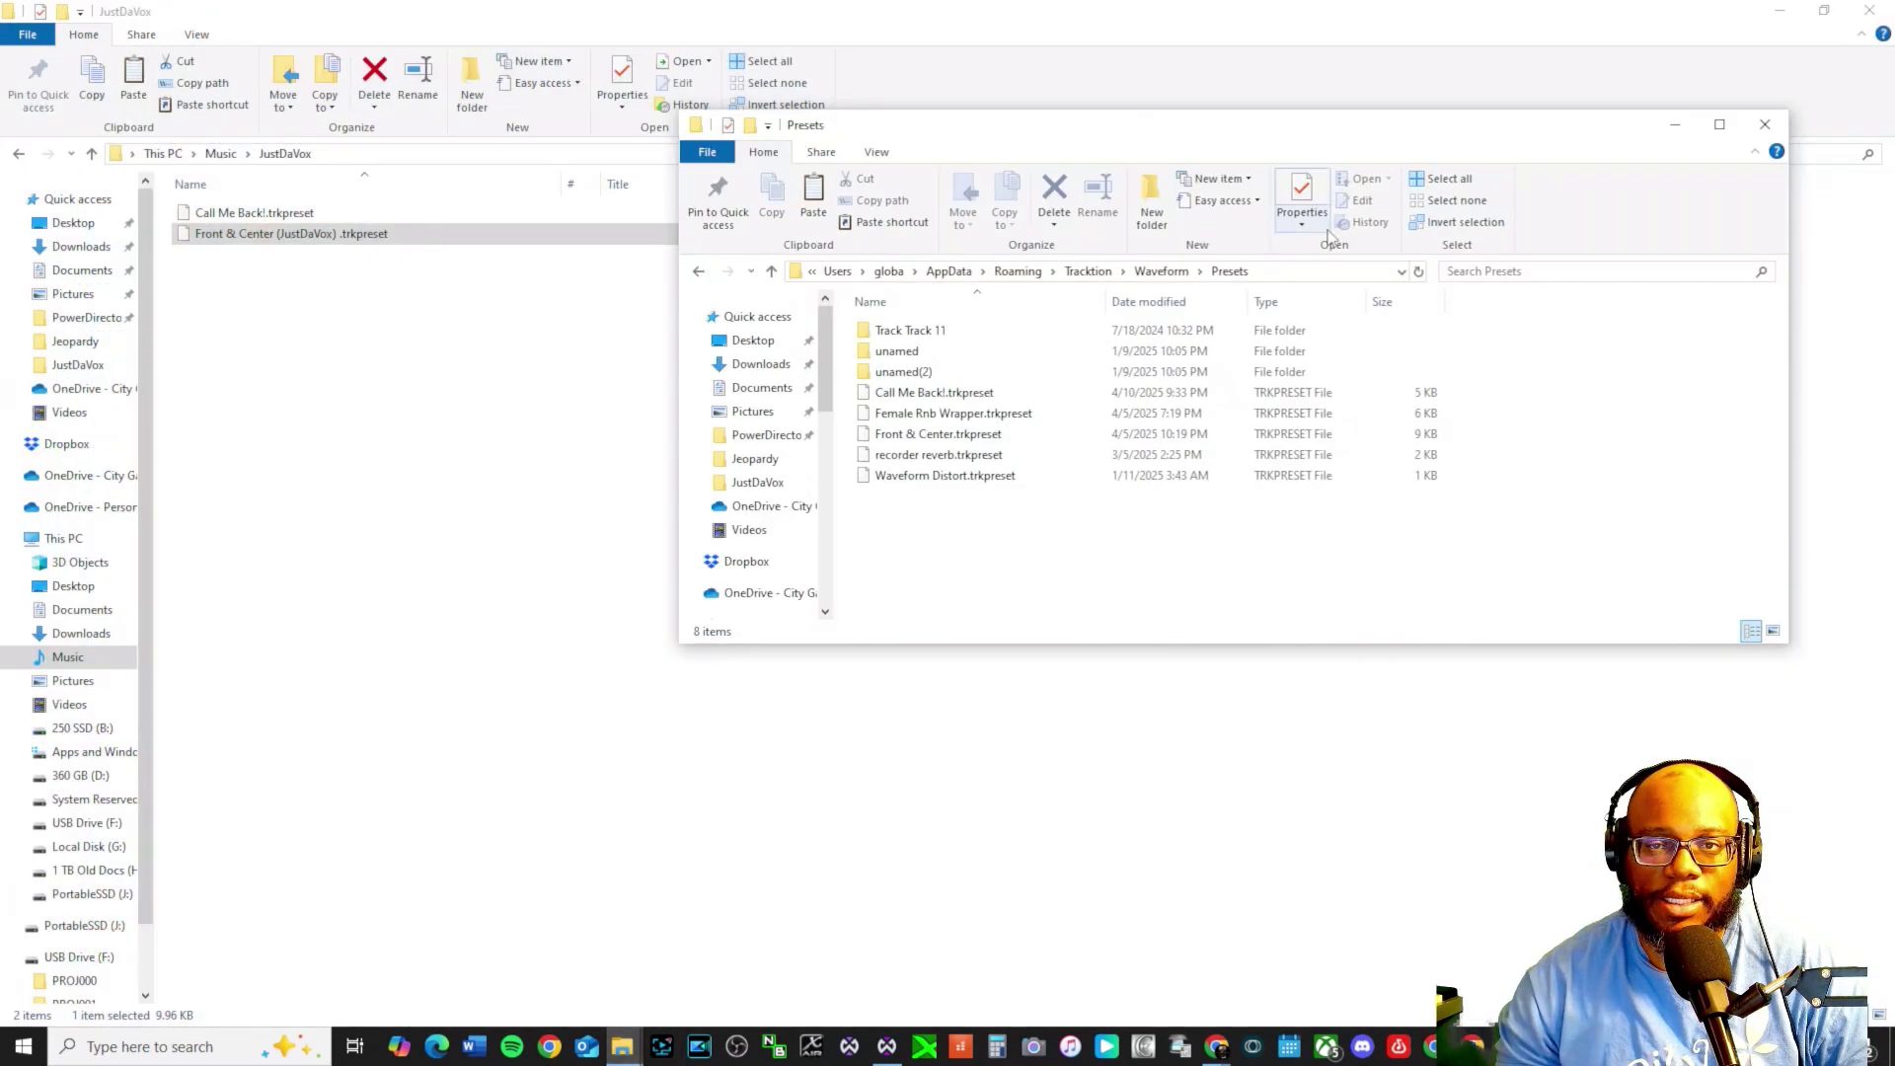
{"action": "left_click", "coordinate": [1720, 124]}
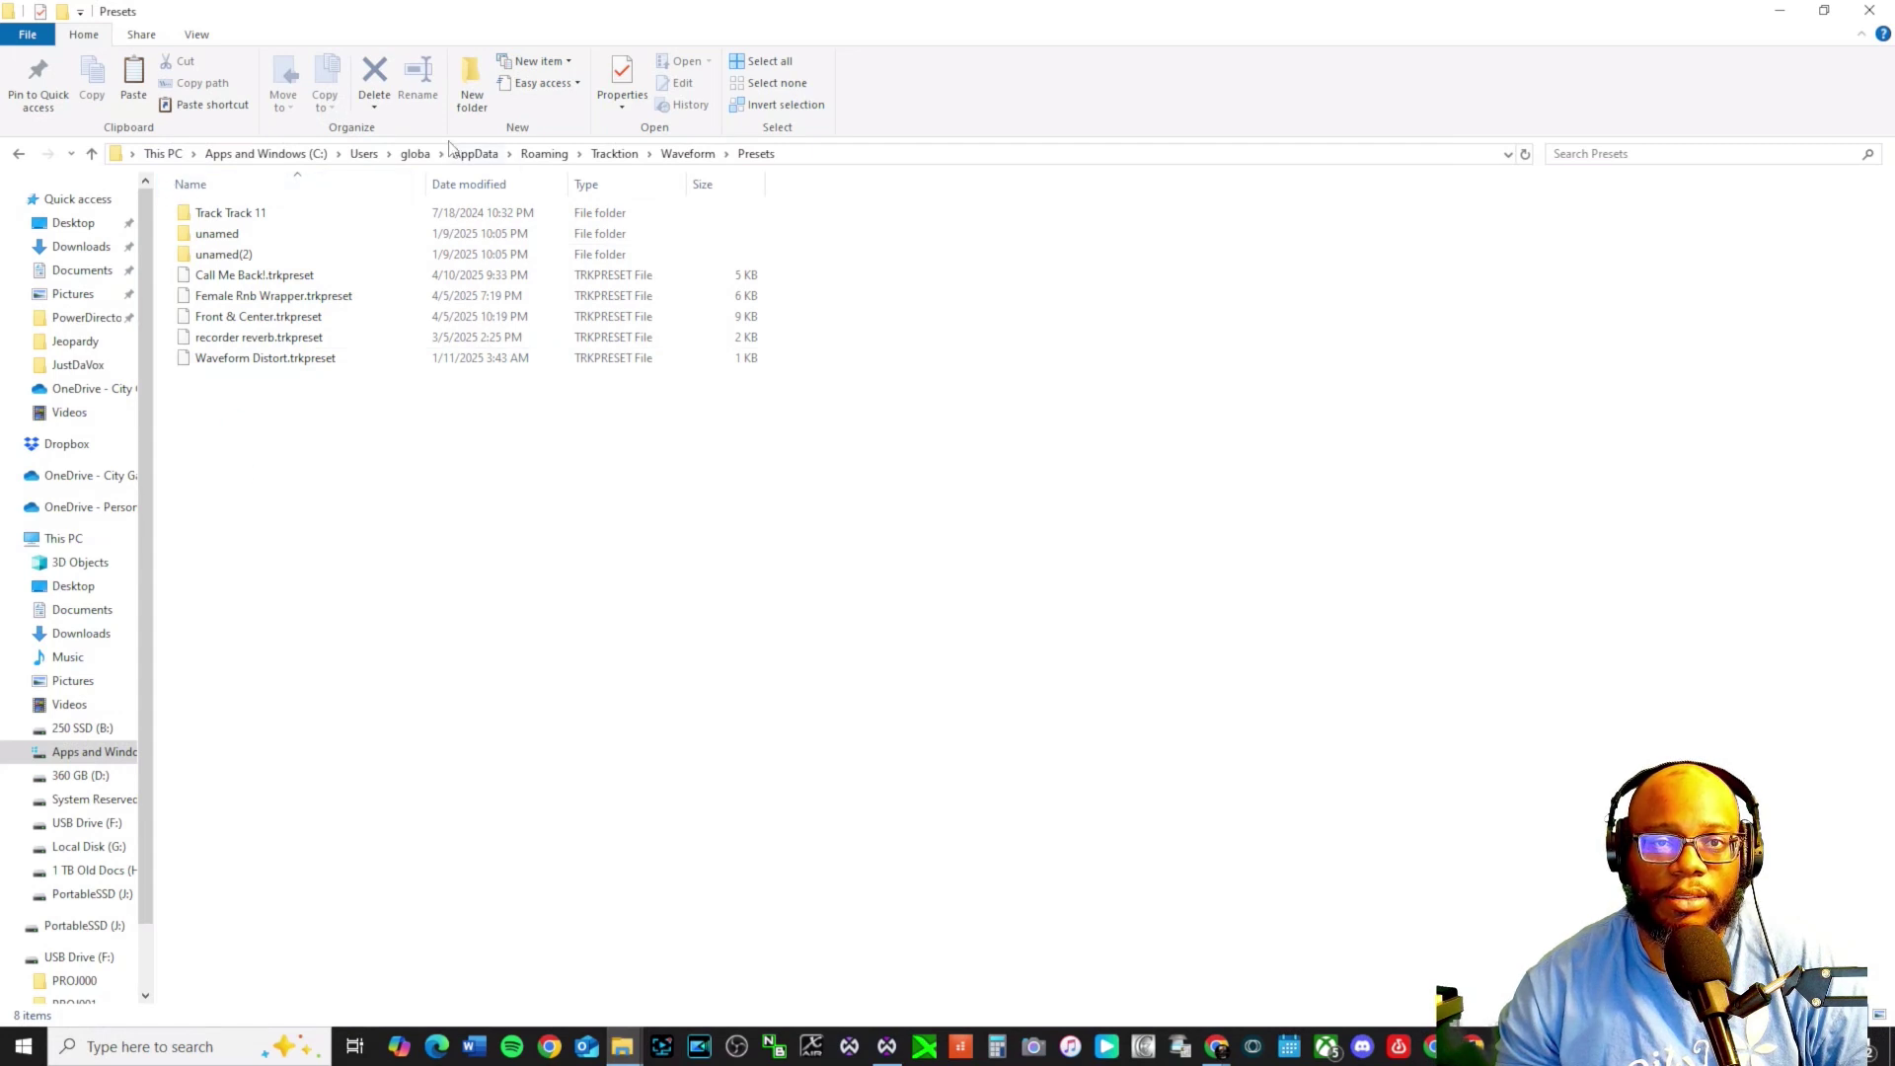
- Reopen and refresh the Waveform Presets folder, then select Front & Center.trkpreset
{"action": "left_click", "coordinate": [686, 155]}
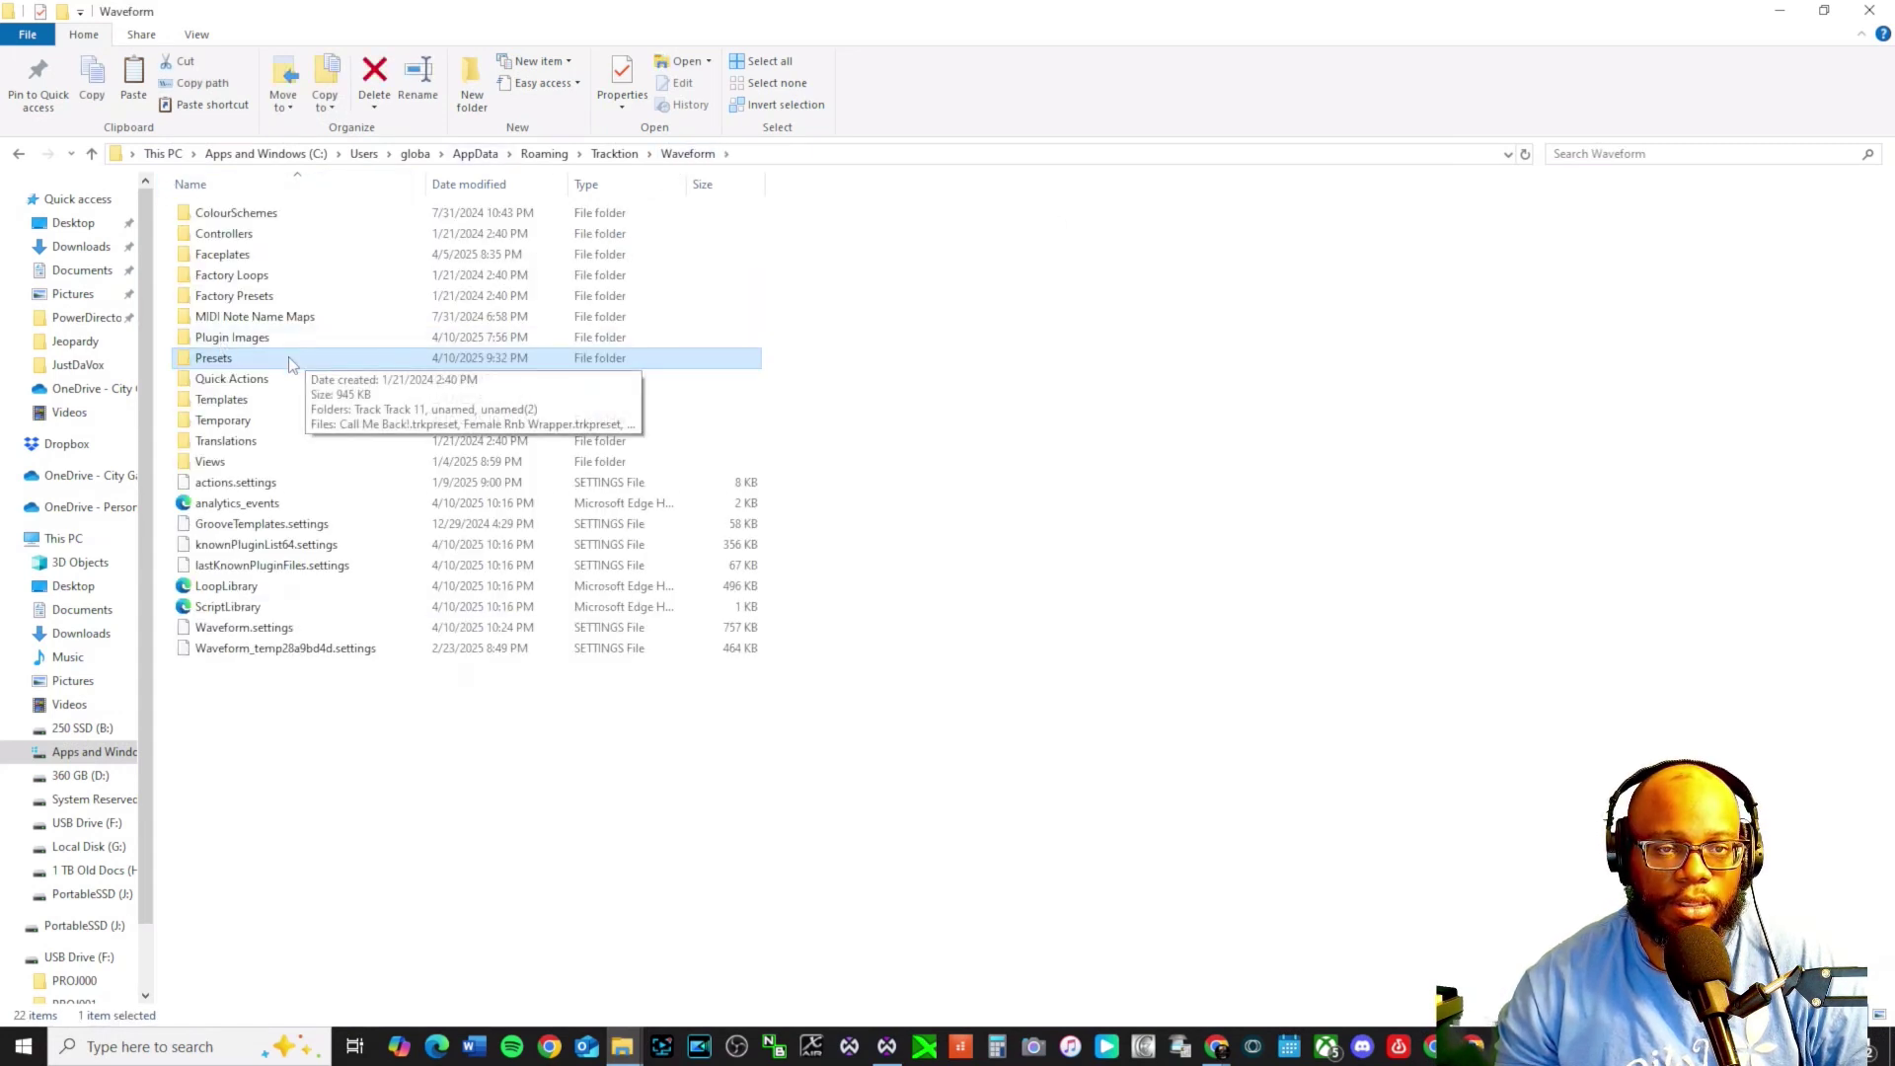
{"action": "double_click", "coordinate": [217, 359]}
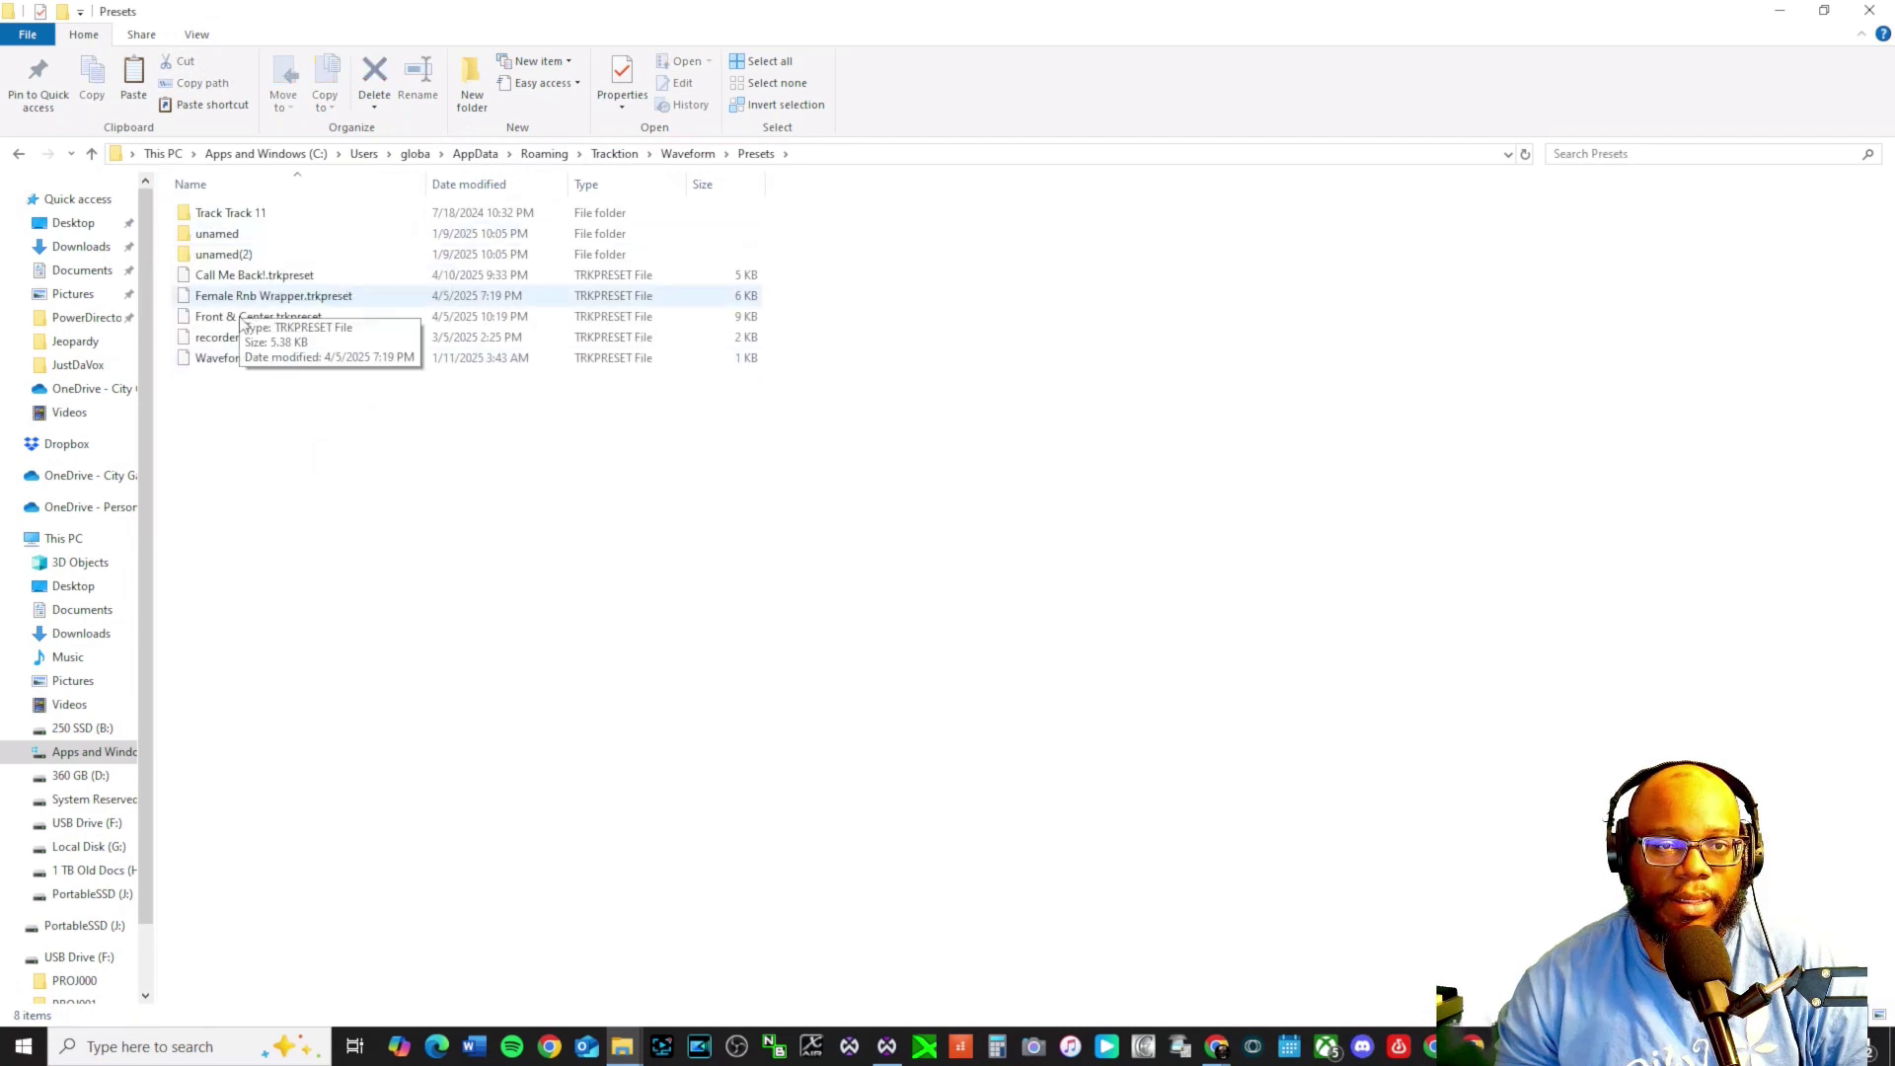
{"action": "right_click", "coordinate": [247, 444]}
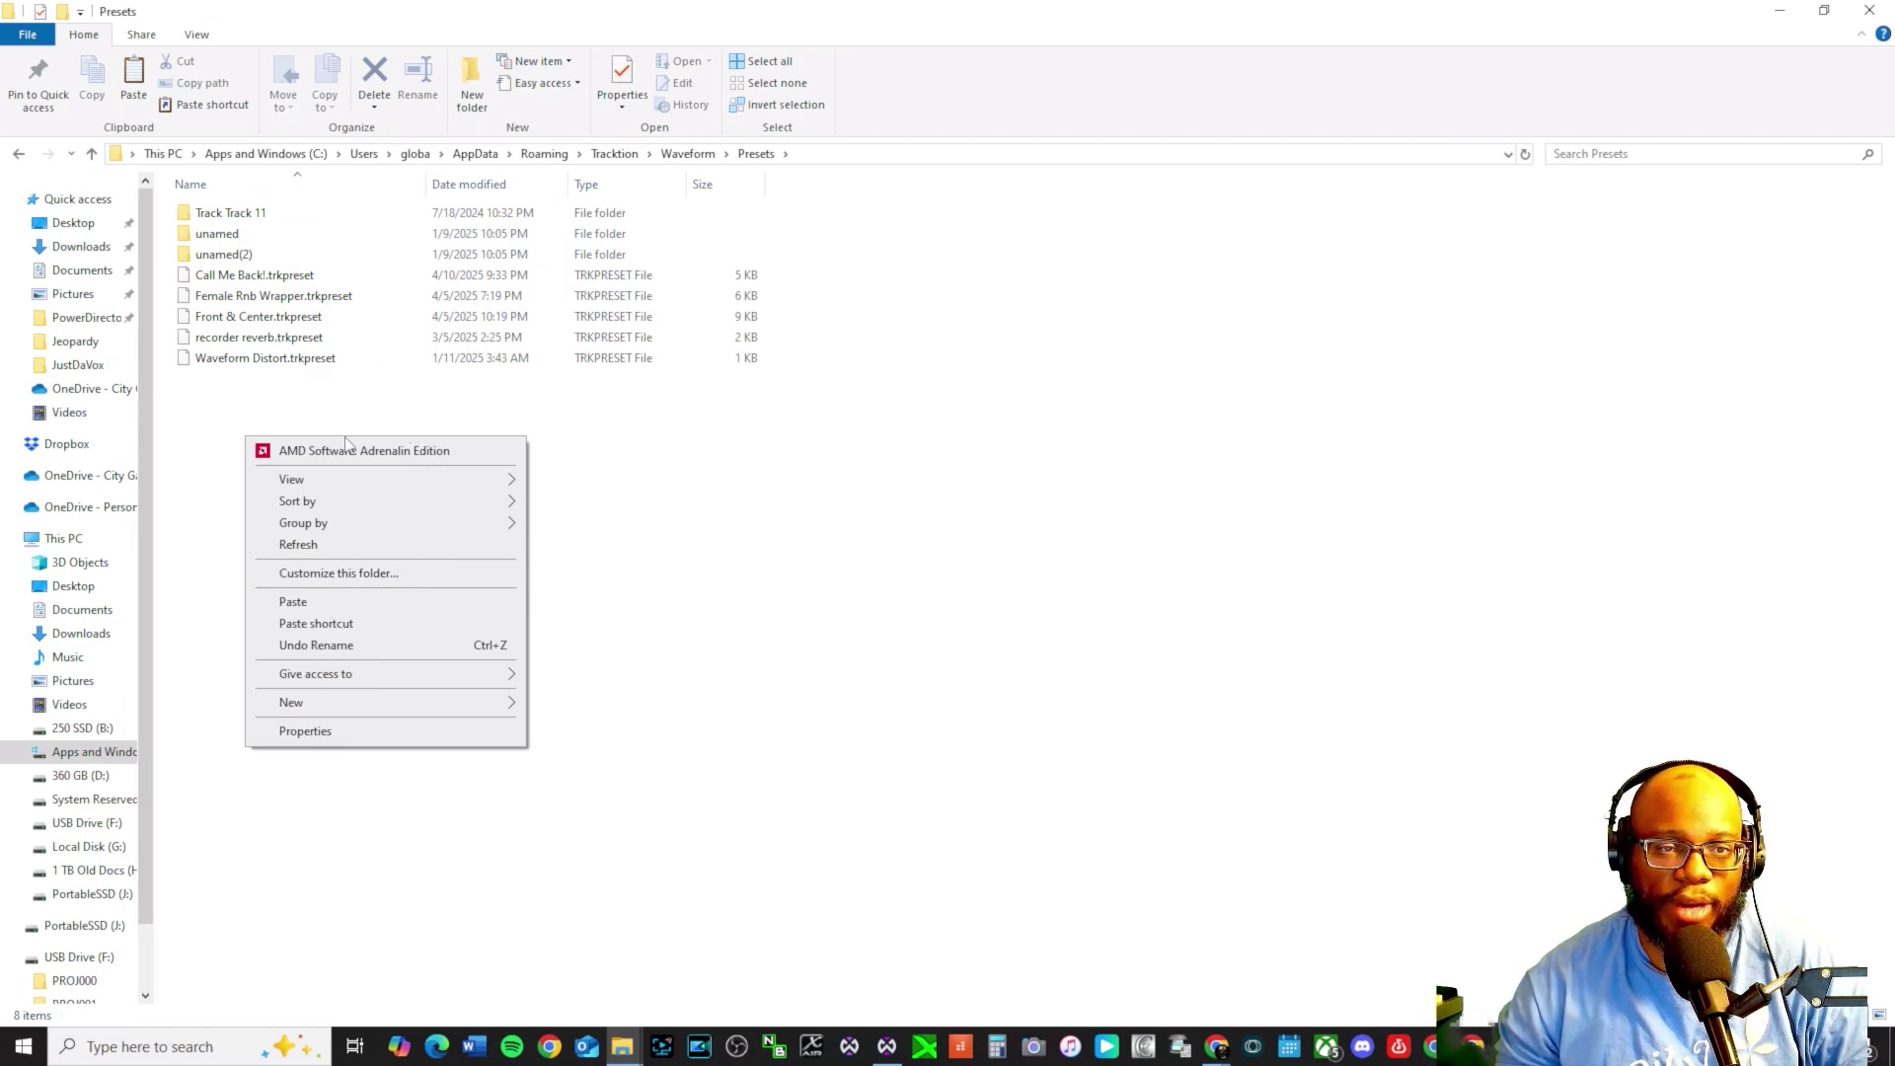
{"action": "left_click", "coordinate": [801, 472]}
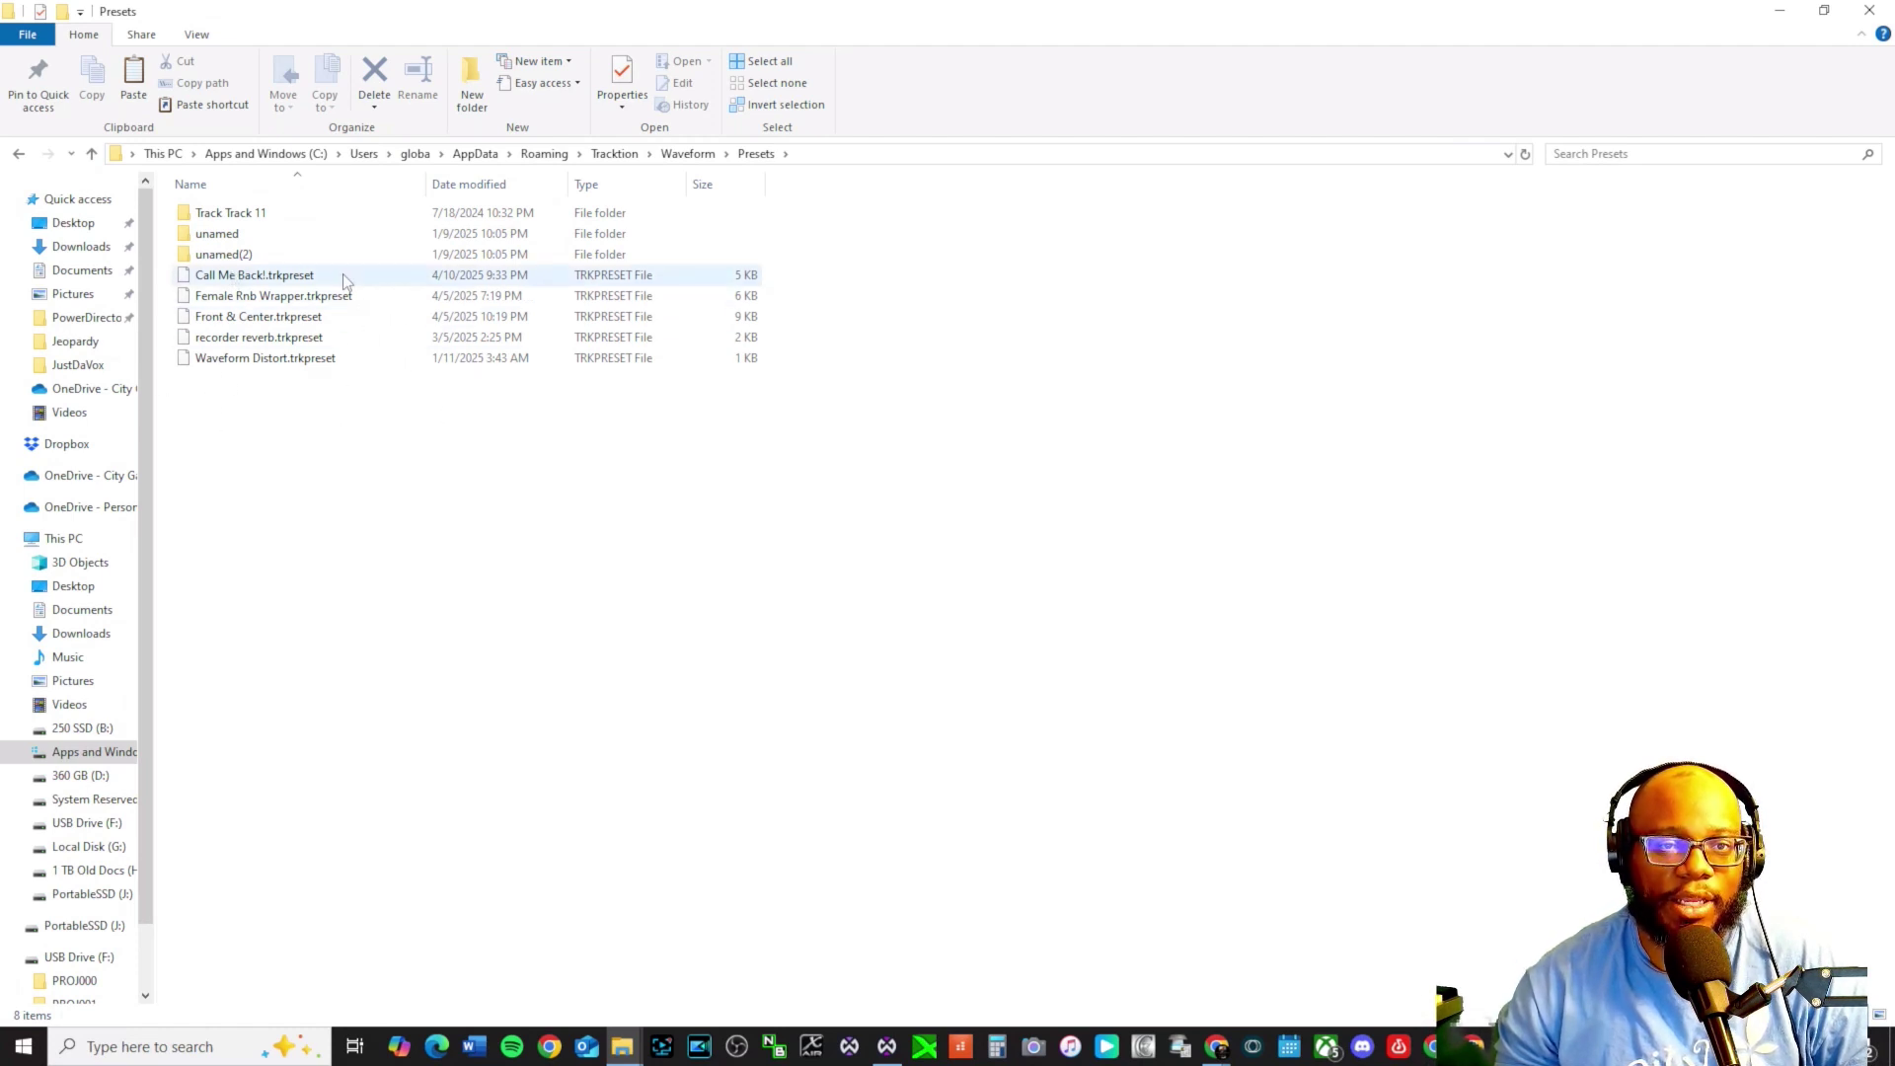
{"action": "left_click", "coordinate": [294, 318]}
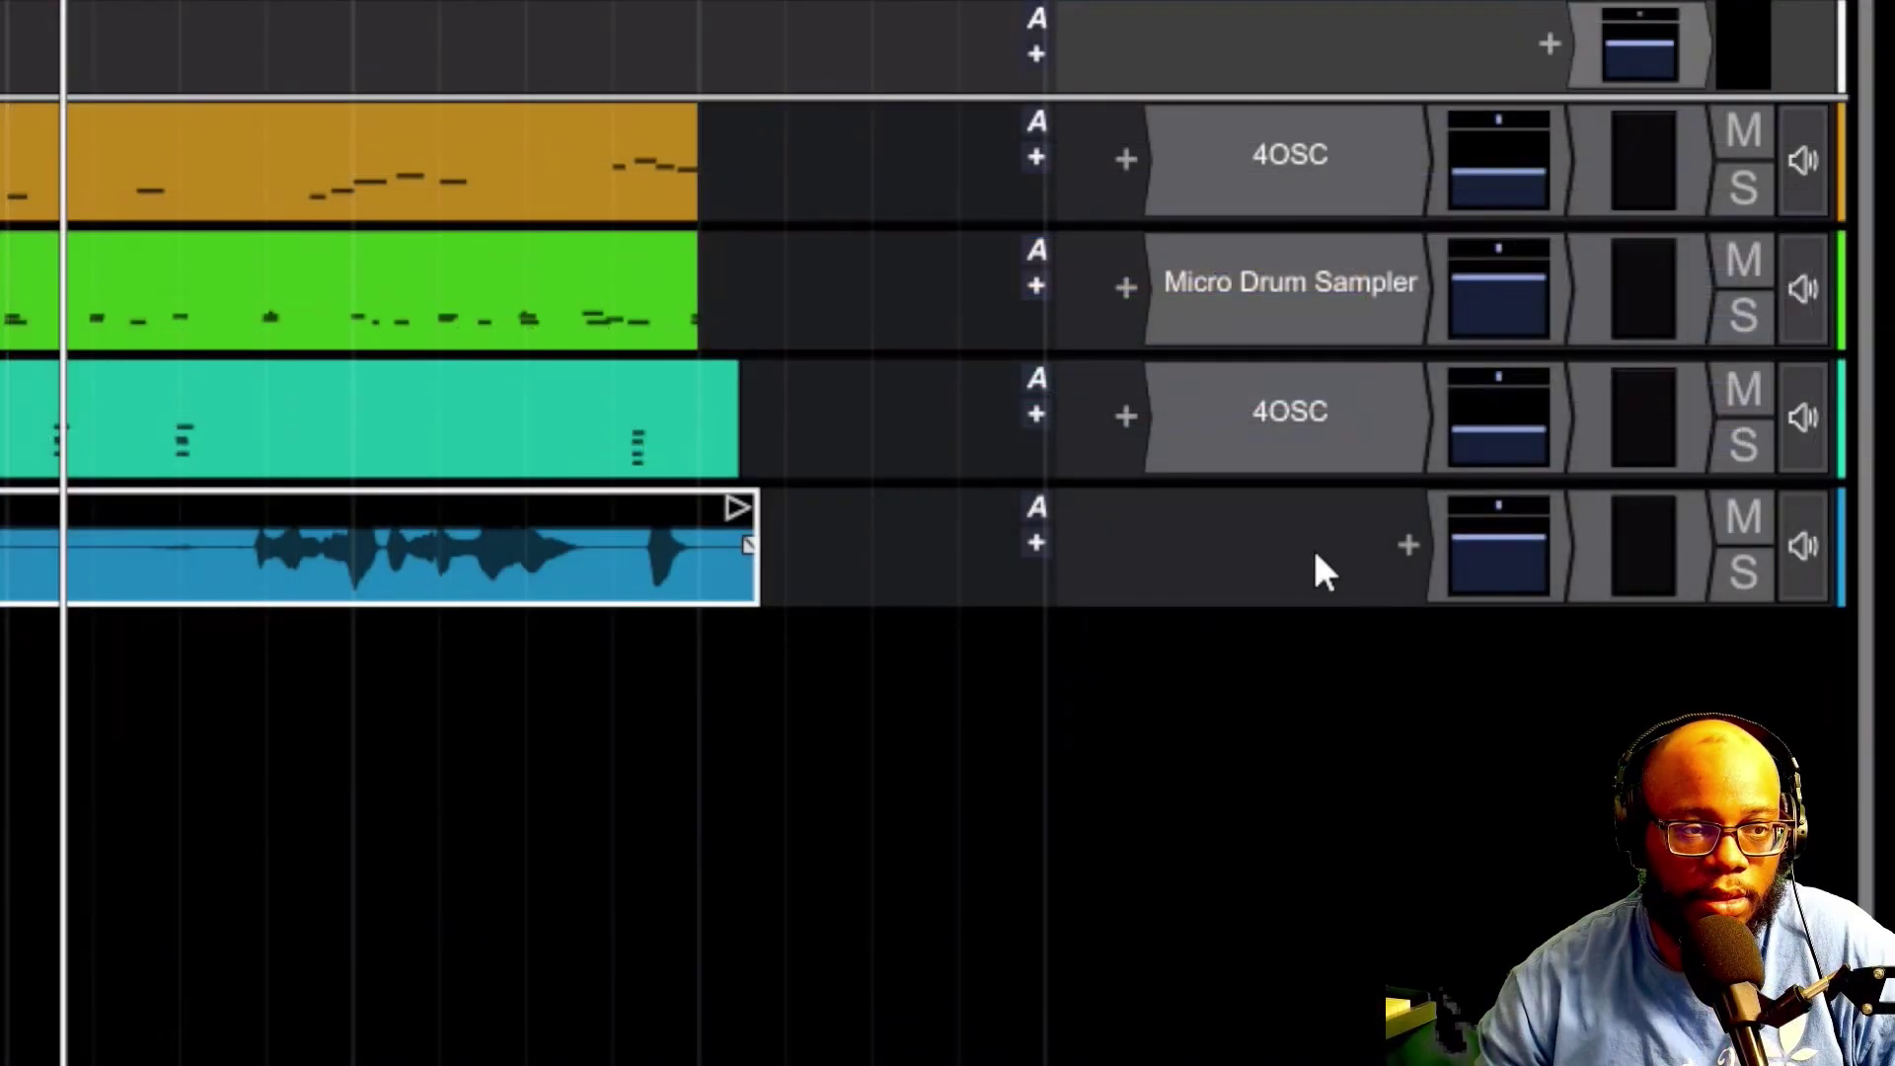
- Add the Front & Center (JustDaVox) rack to Track 4 from Plugin Racks > New from preset
{"action": "left_click", "coordinate": [1407, 549]}
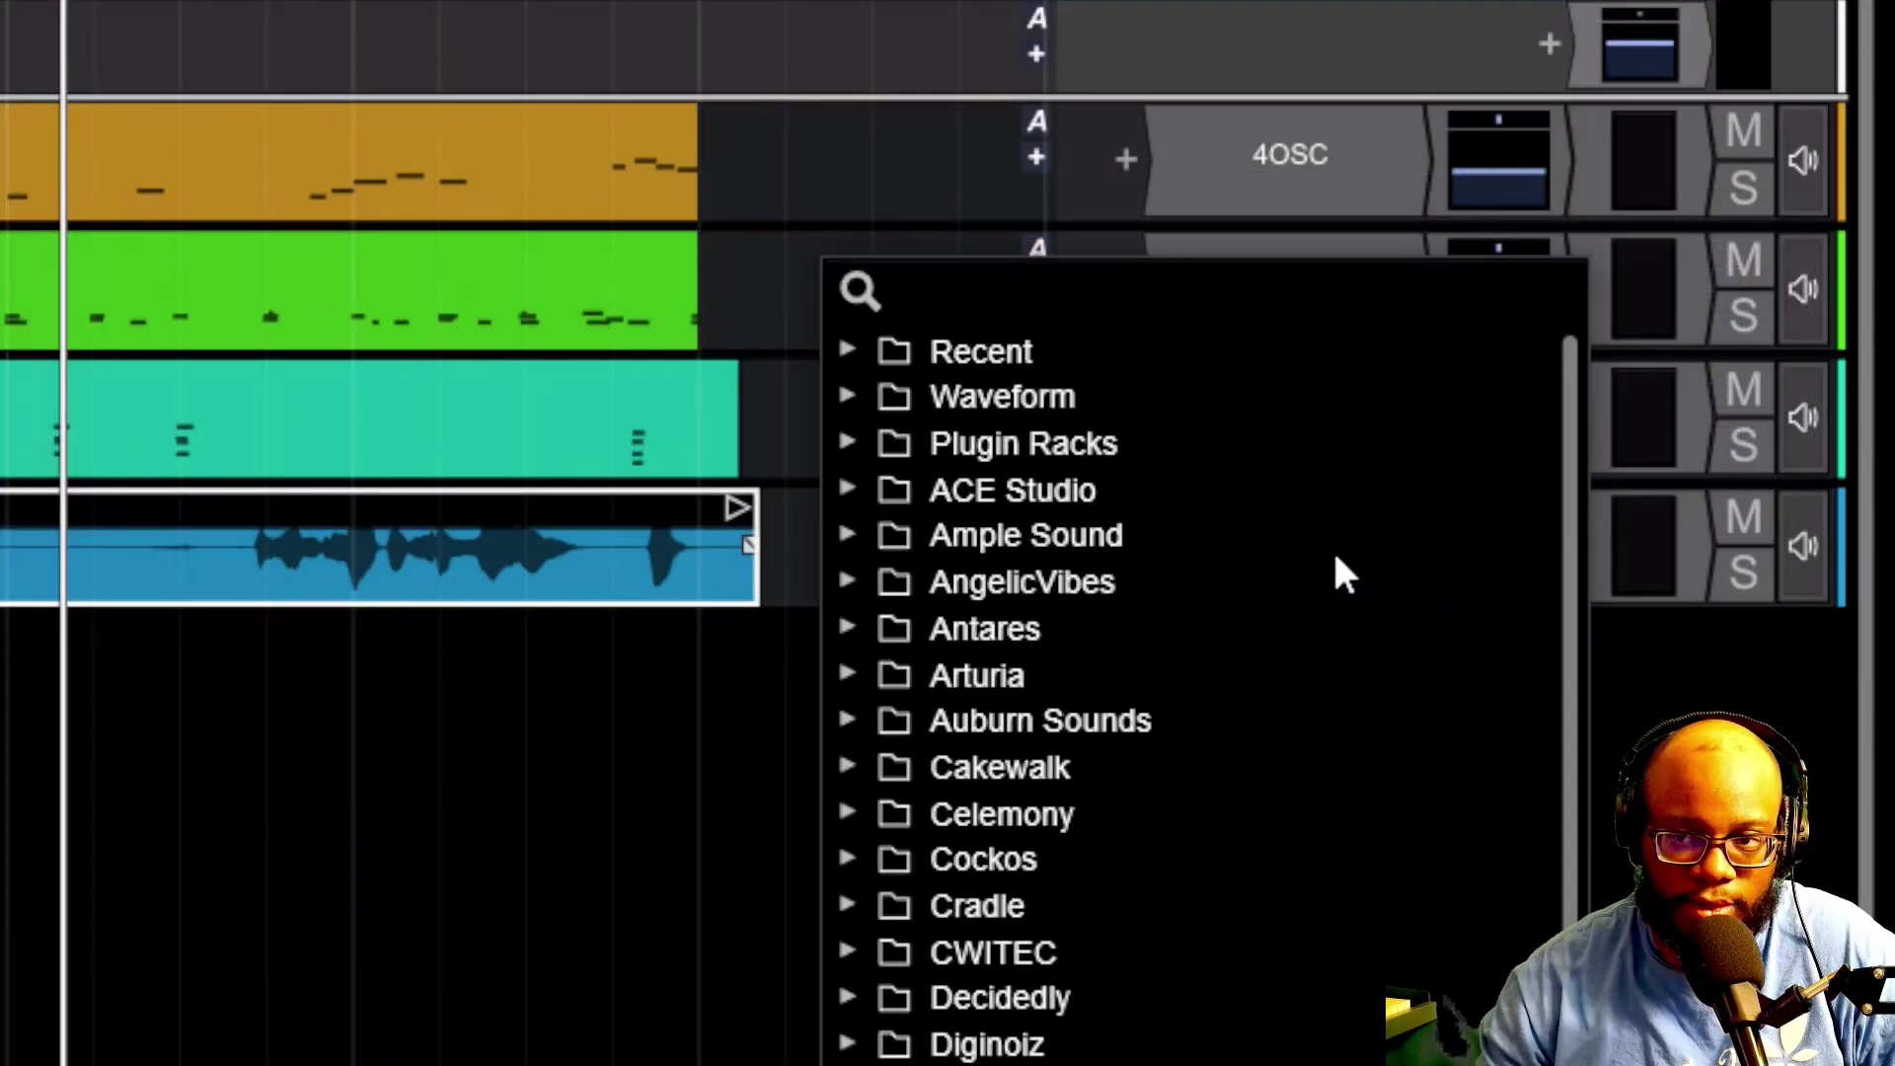
{"action": "left_click", "coordinate": [848, 443]}
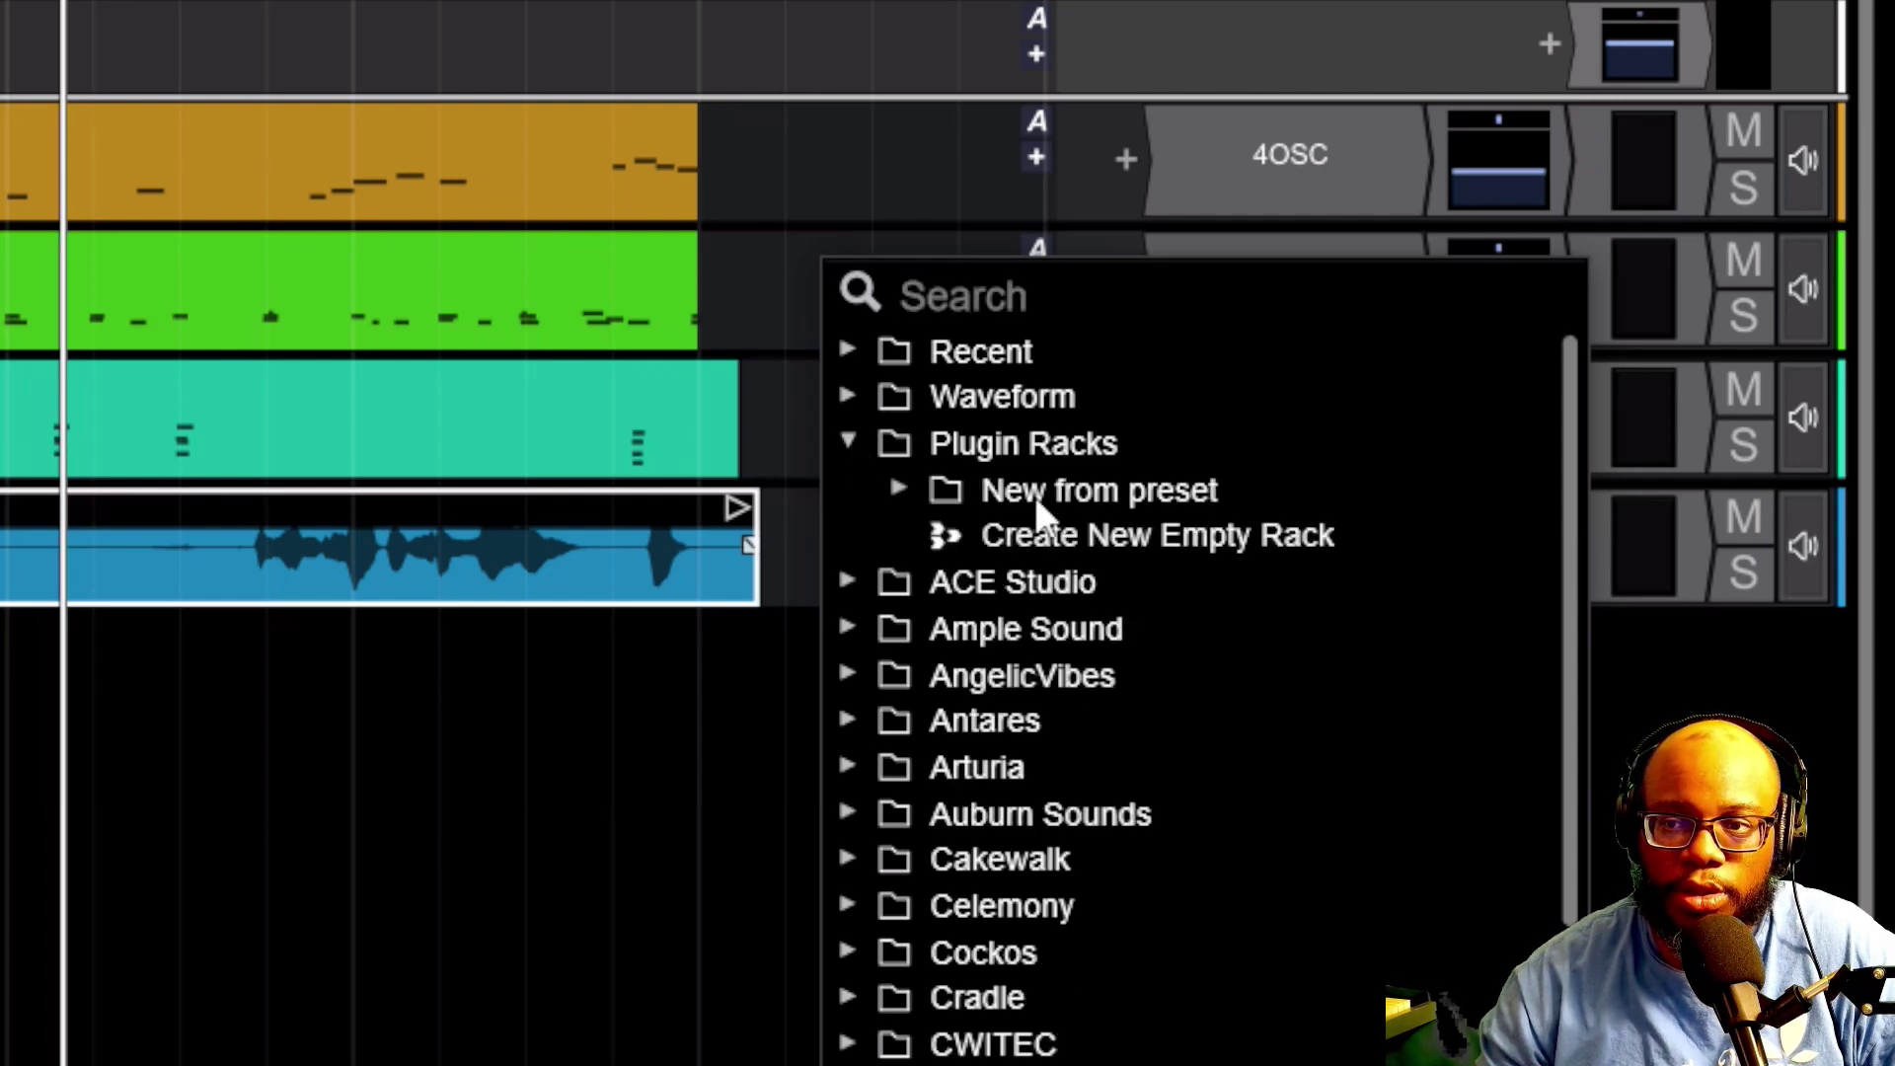
{"action": "left_click", "coordinate": [915, 494]}
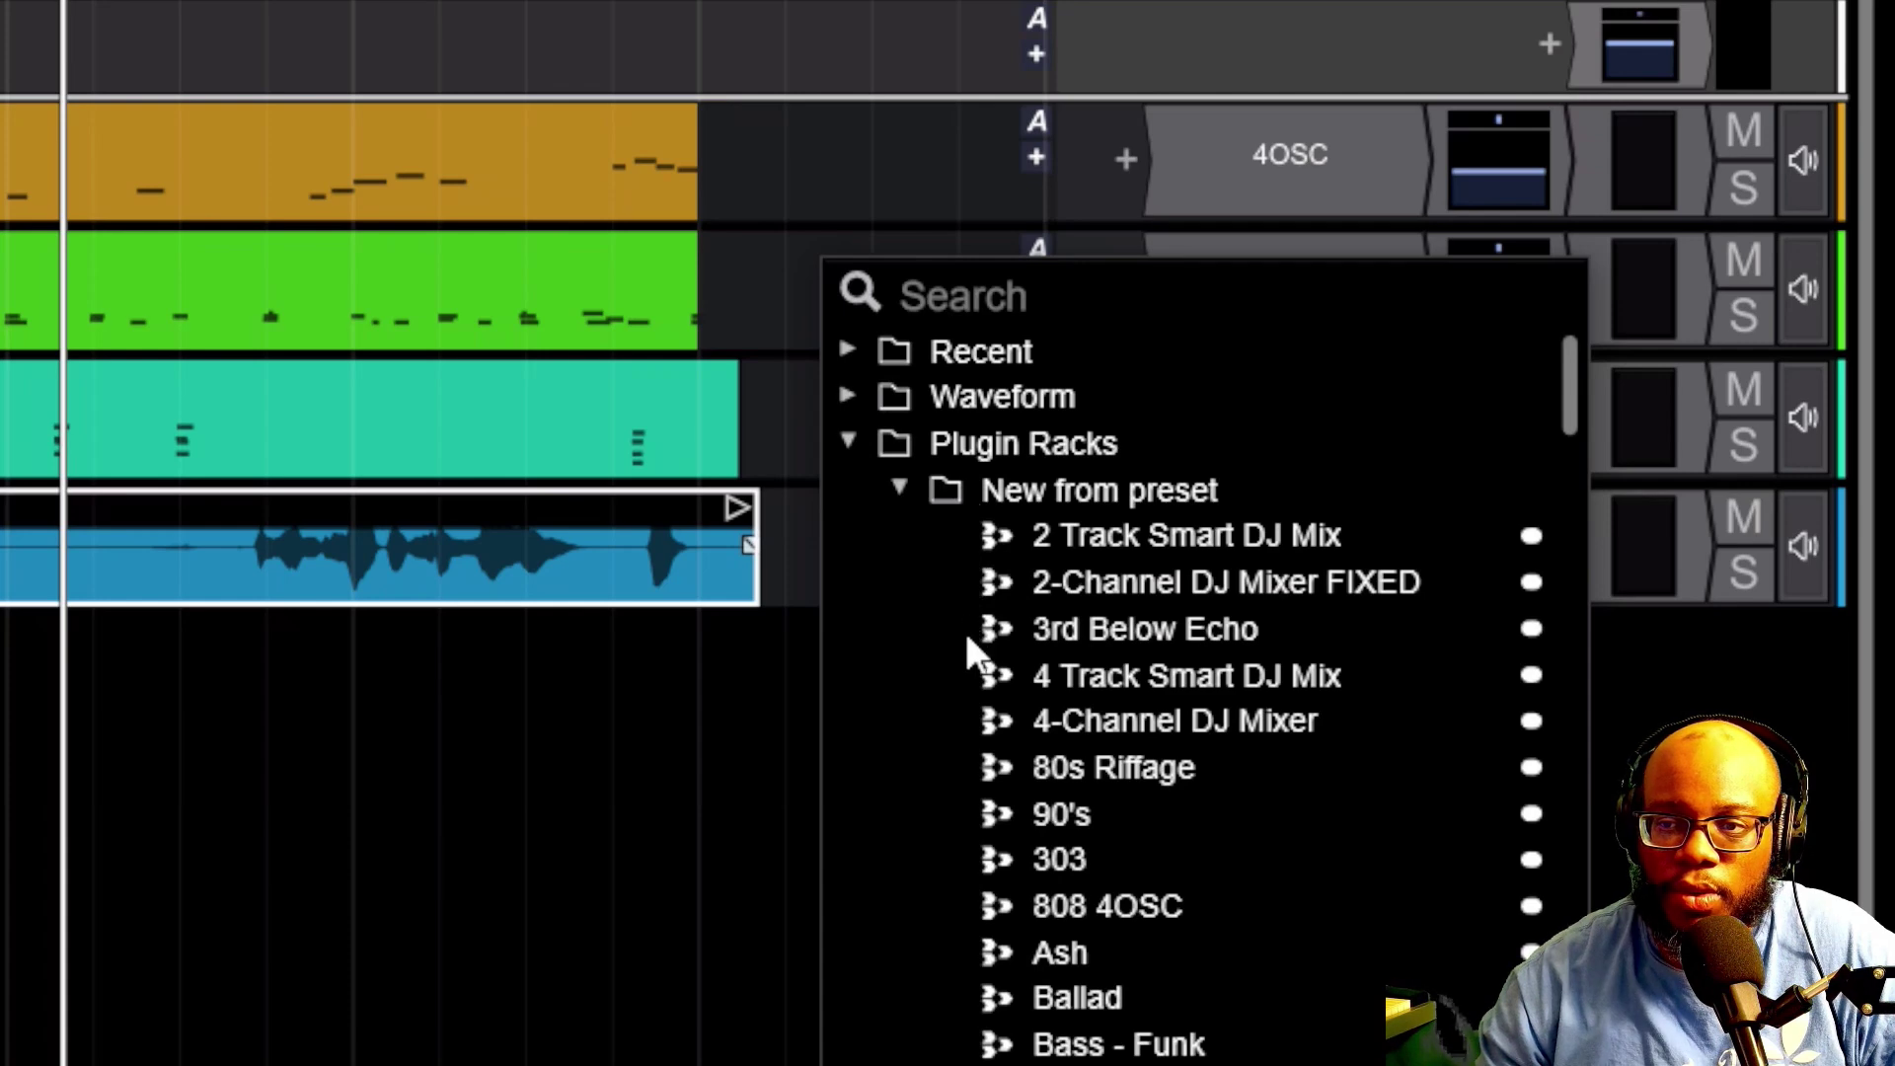
{"action": "scroll", "coordinate": [987, 662], "scroll_direction": "down", "scroll_amount": 12}
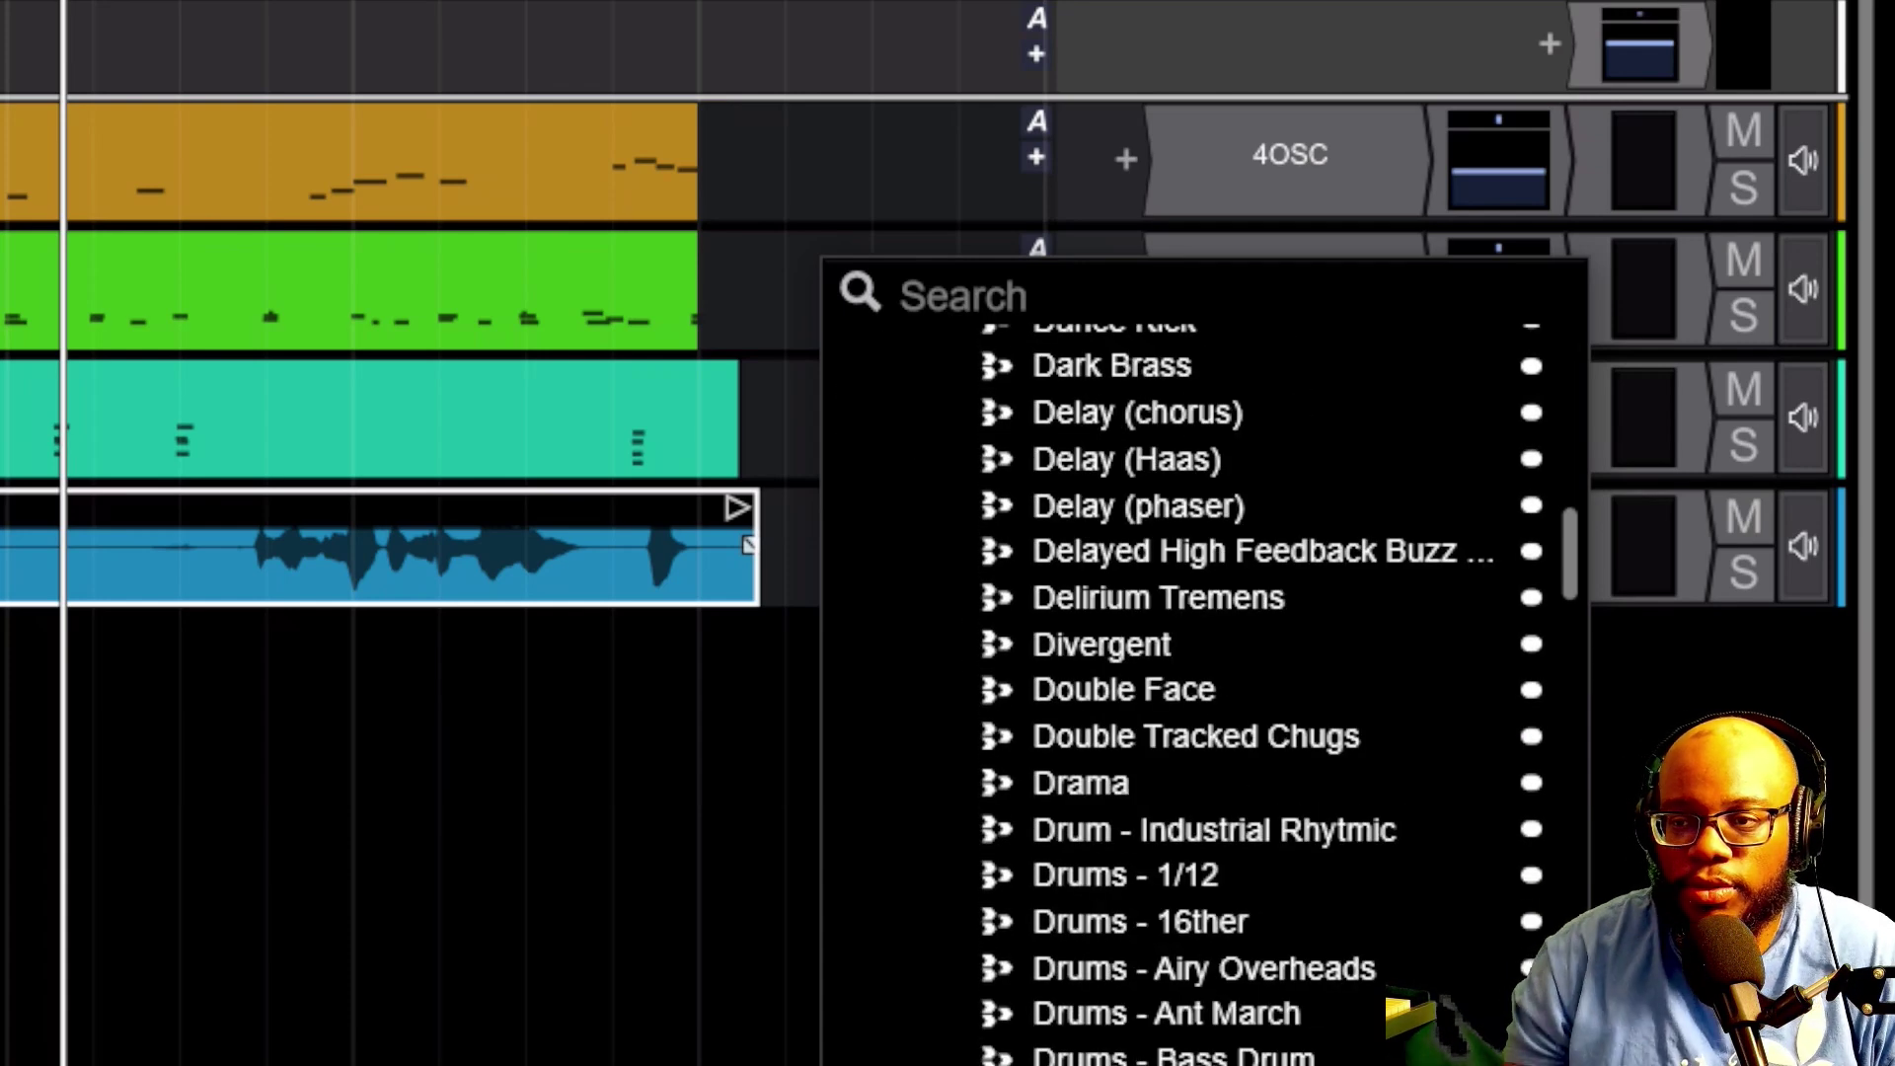
{"action": "scroll", "coordinate": [1204, 681], "scroll_direction": "down", "scroll_amount": 15}
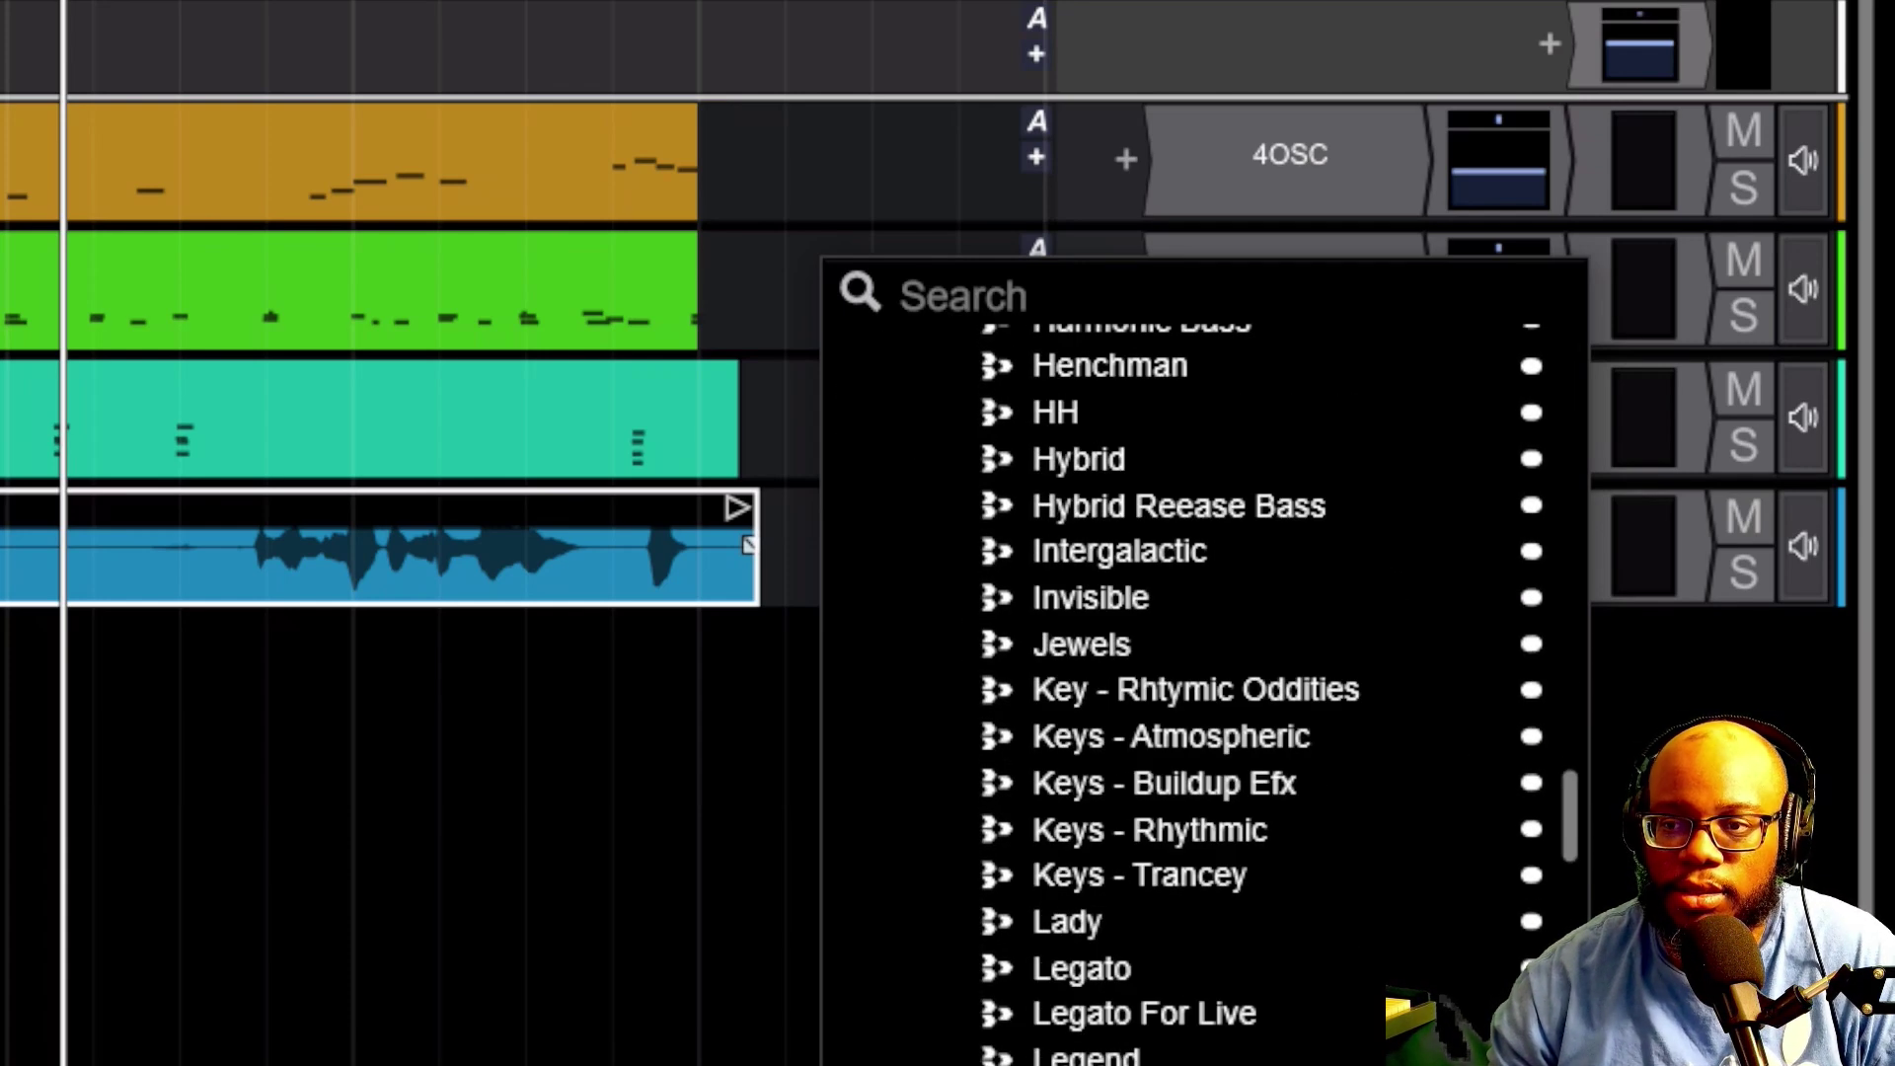
{"action": "scroll", "coordinate": [1204, 681], "scroll_direction": "down", "scroll_amount": 6}
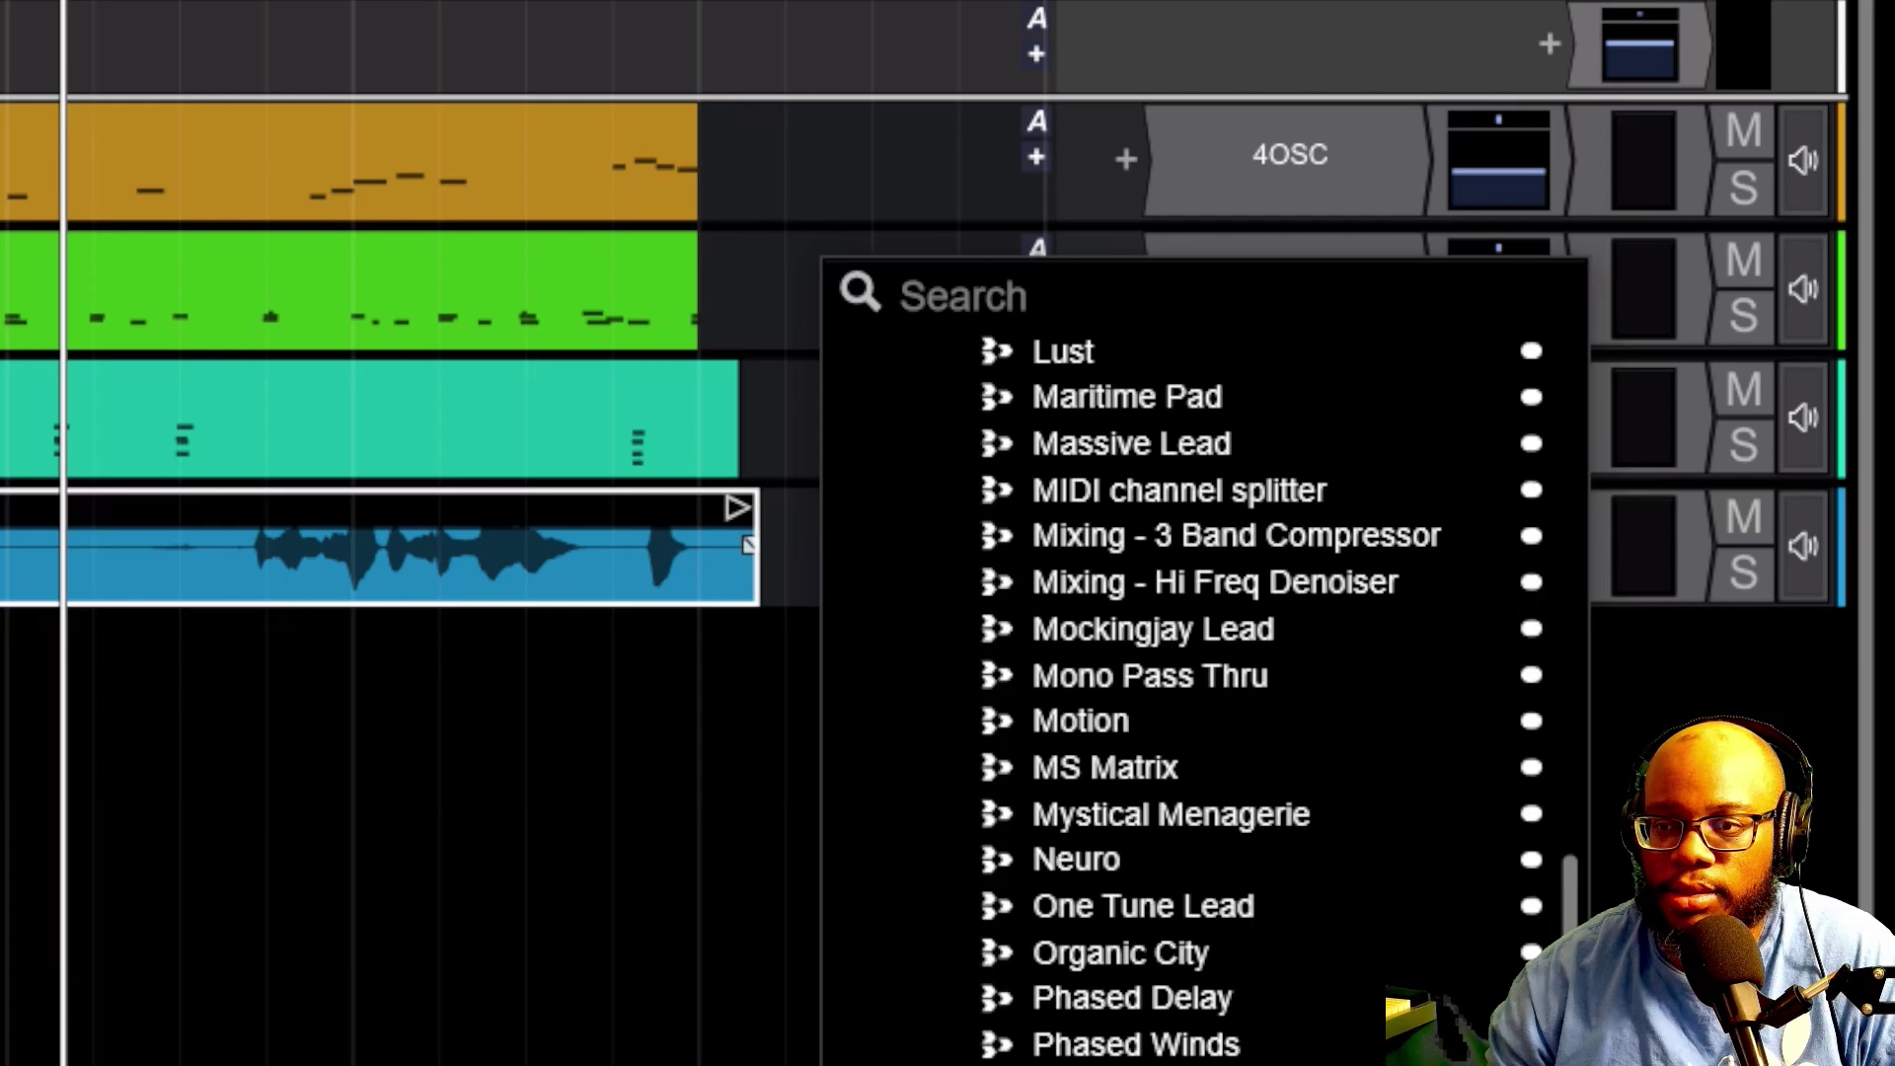
{"action": "scroll", "coordinate": [1204, 681], "scroll_direction": "up", "scroll_amount": 6}
{"action": "scroll", "coordinate": [1144, 789], "scroll_direction": "up", "scroll_amount": 10}
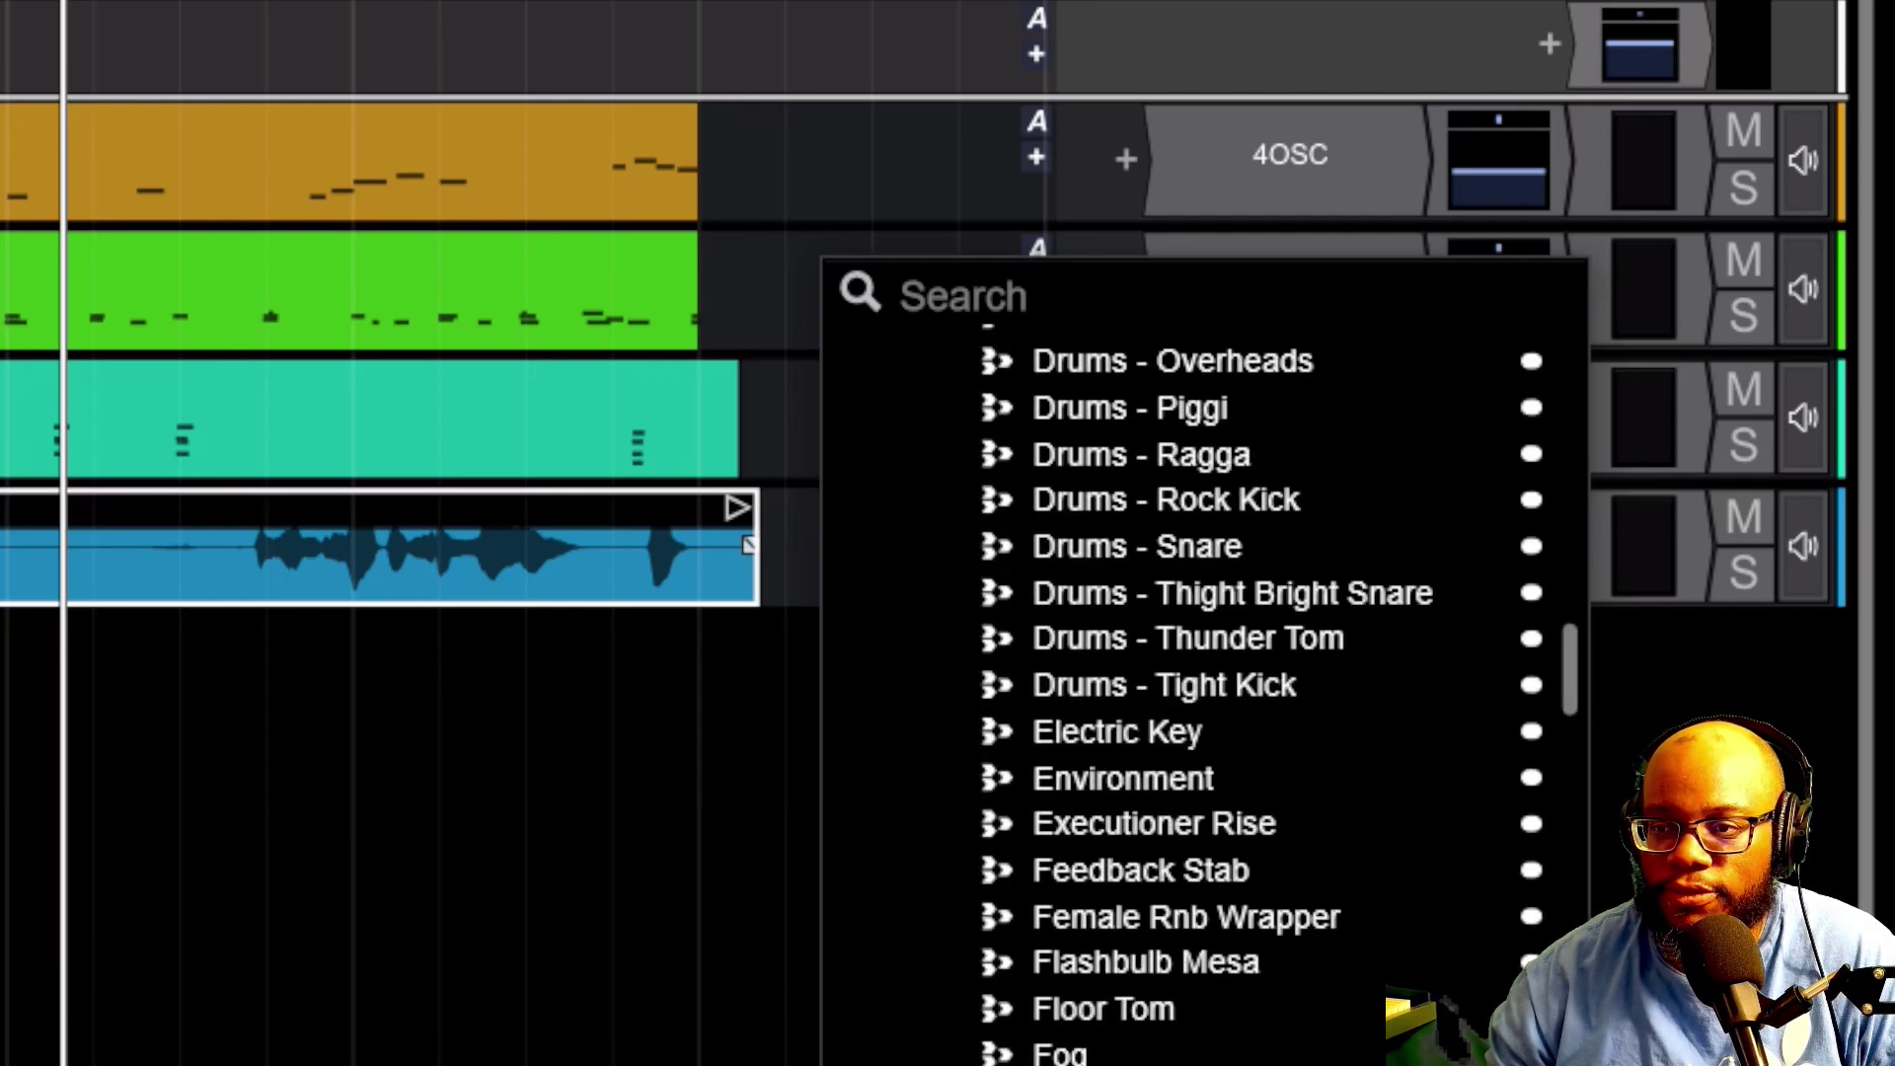
{"action": "left_click", "coordinate": [1125, 1061]}
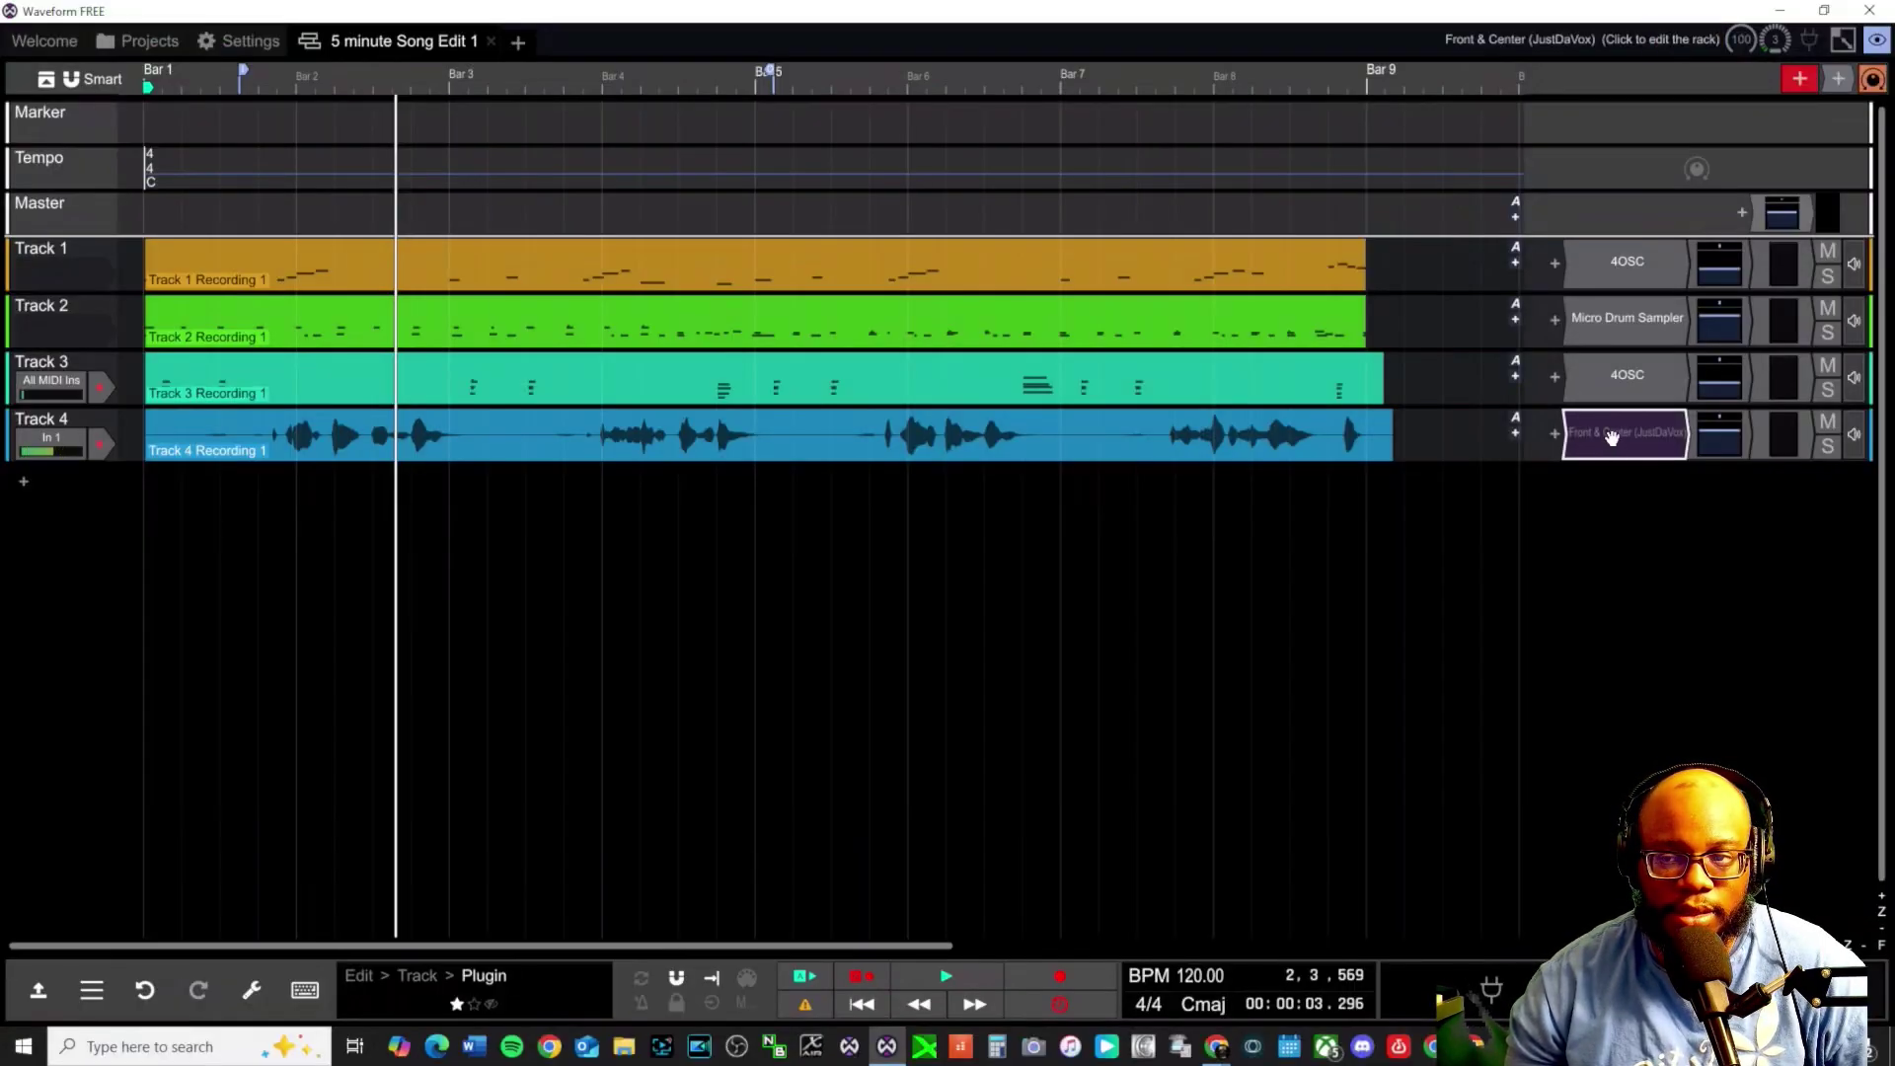
- Play from the start, bypassing then re-enabling the Front & Center rack, and stop around bar 5
{"action": "key", "text": "Home"}
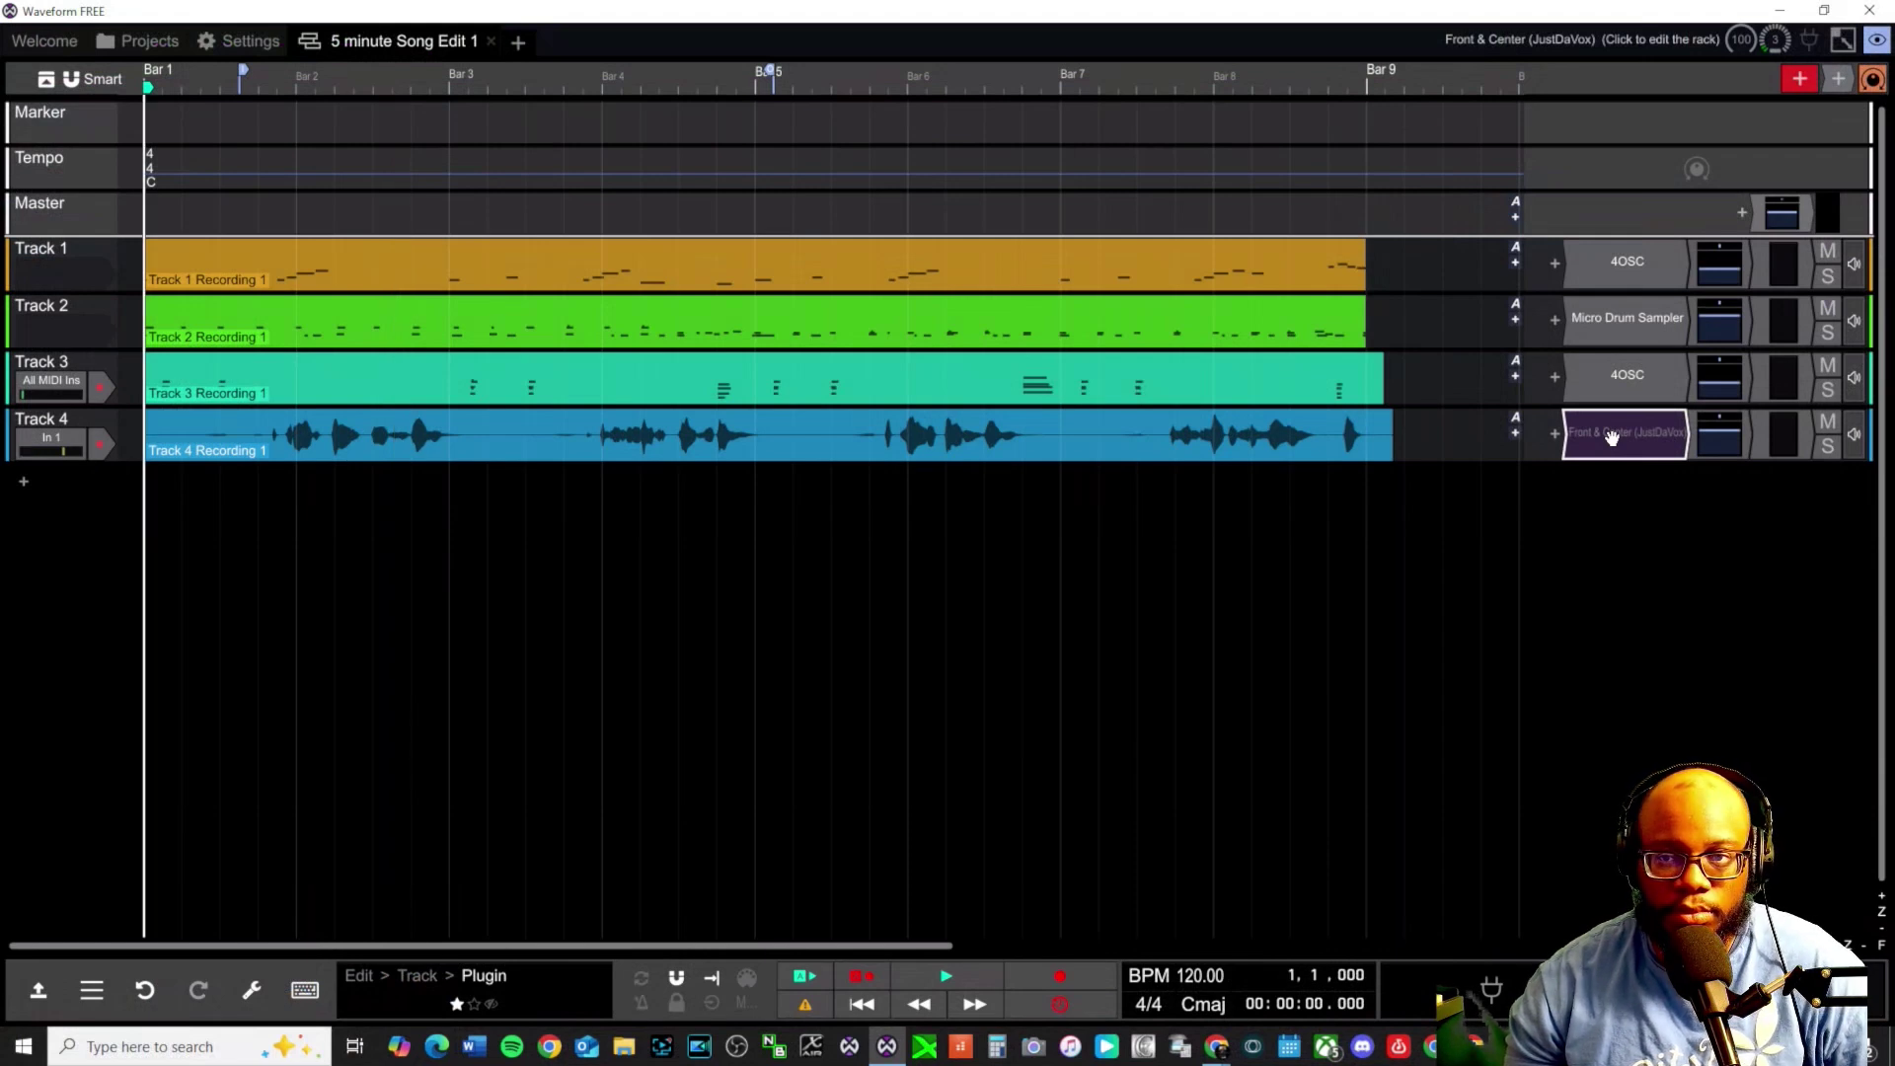
{"action": "key", "text": "space"}
{"action": "right_click", "coordinate": [1611, 437]}
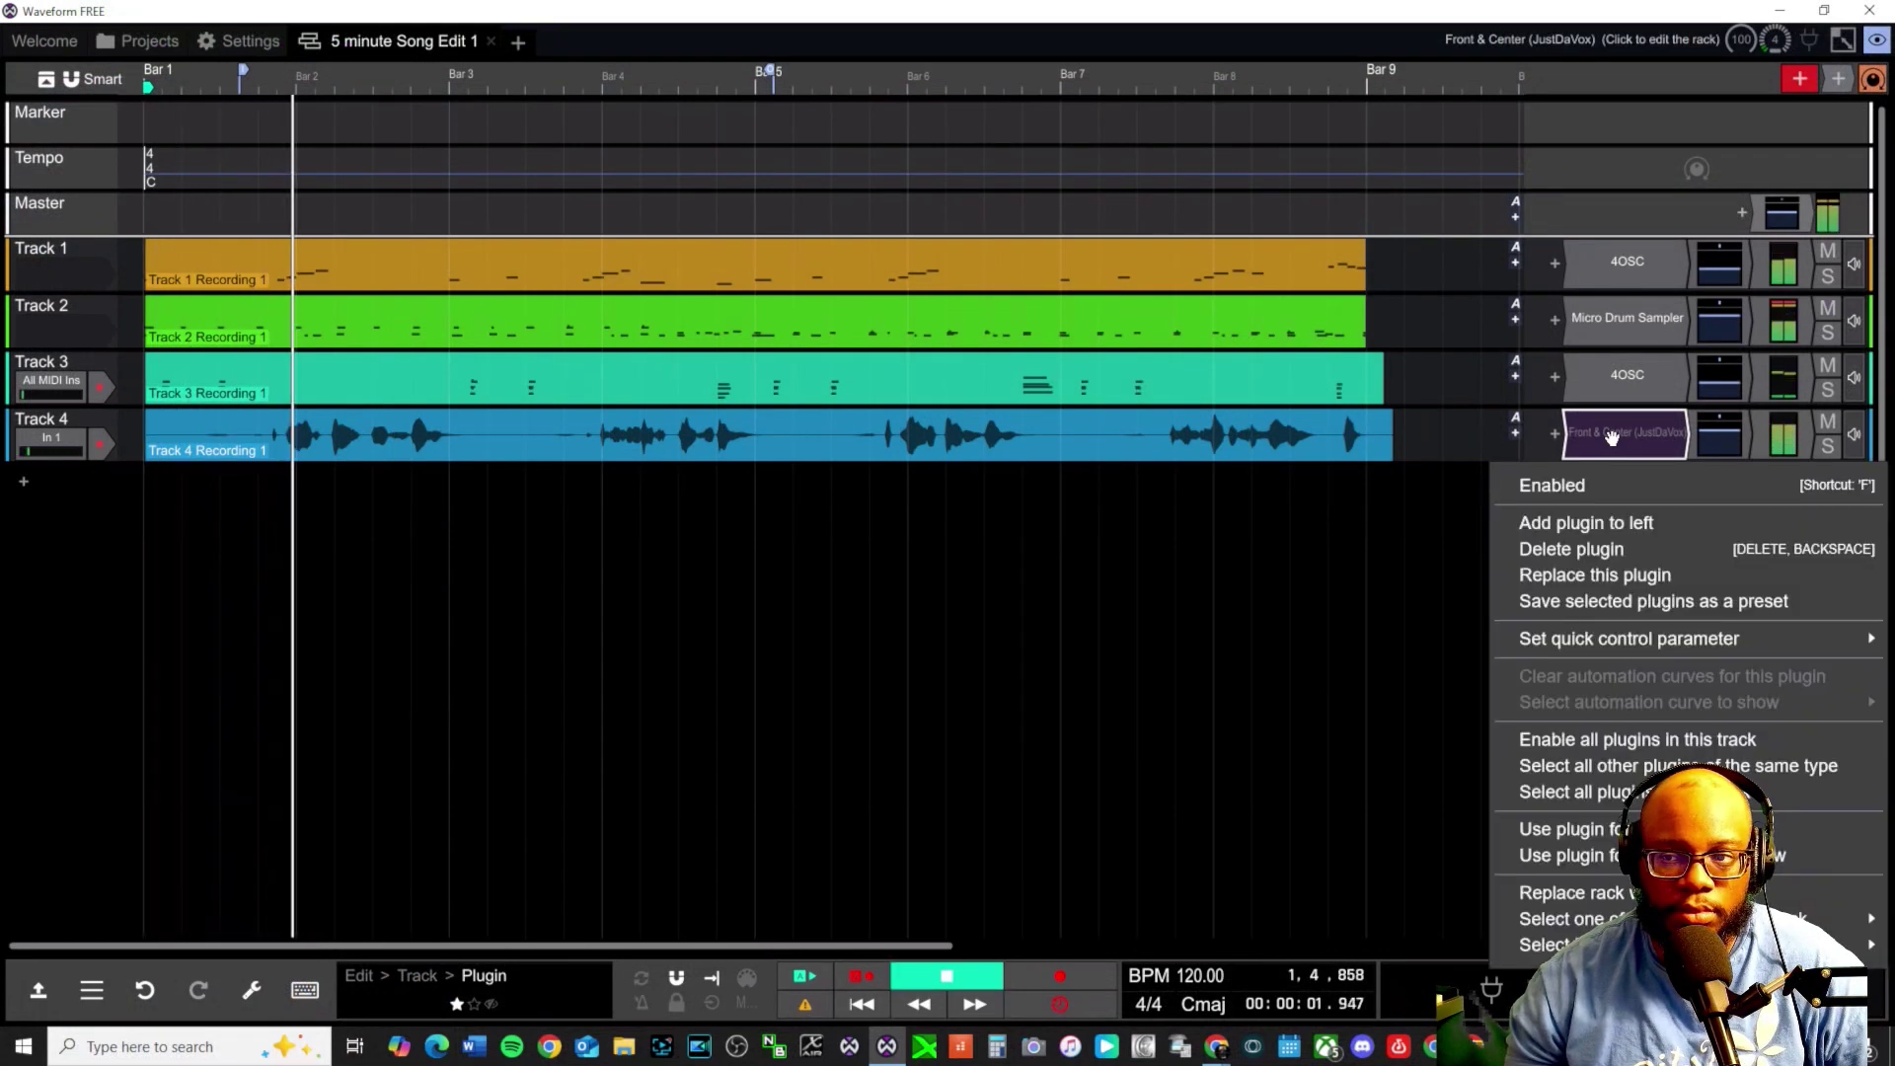
{"action": "left_click", "coordinate": [1608, 479]}
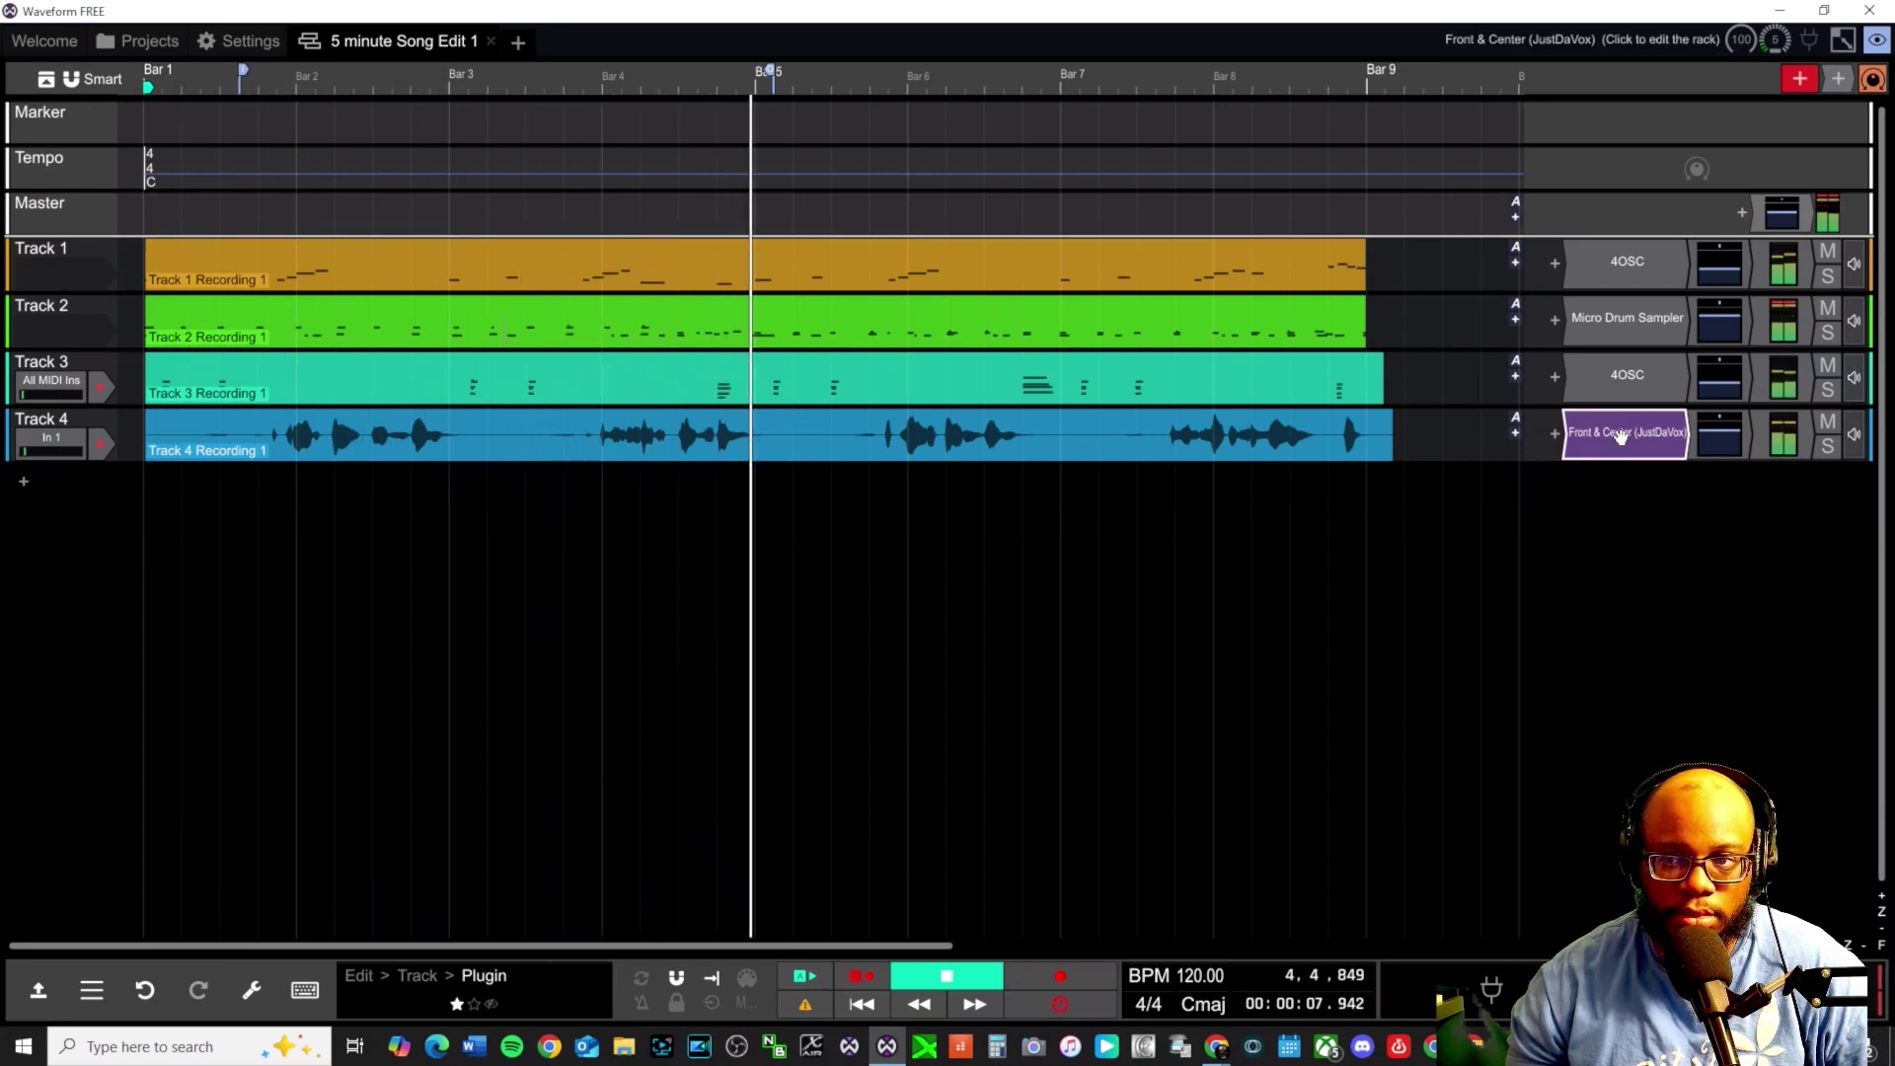
{"action": "right_click", "coordinate": [1620, 436]}
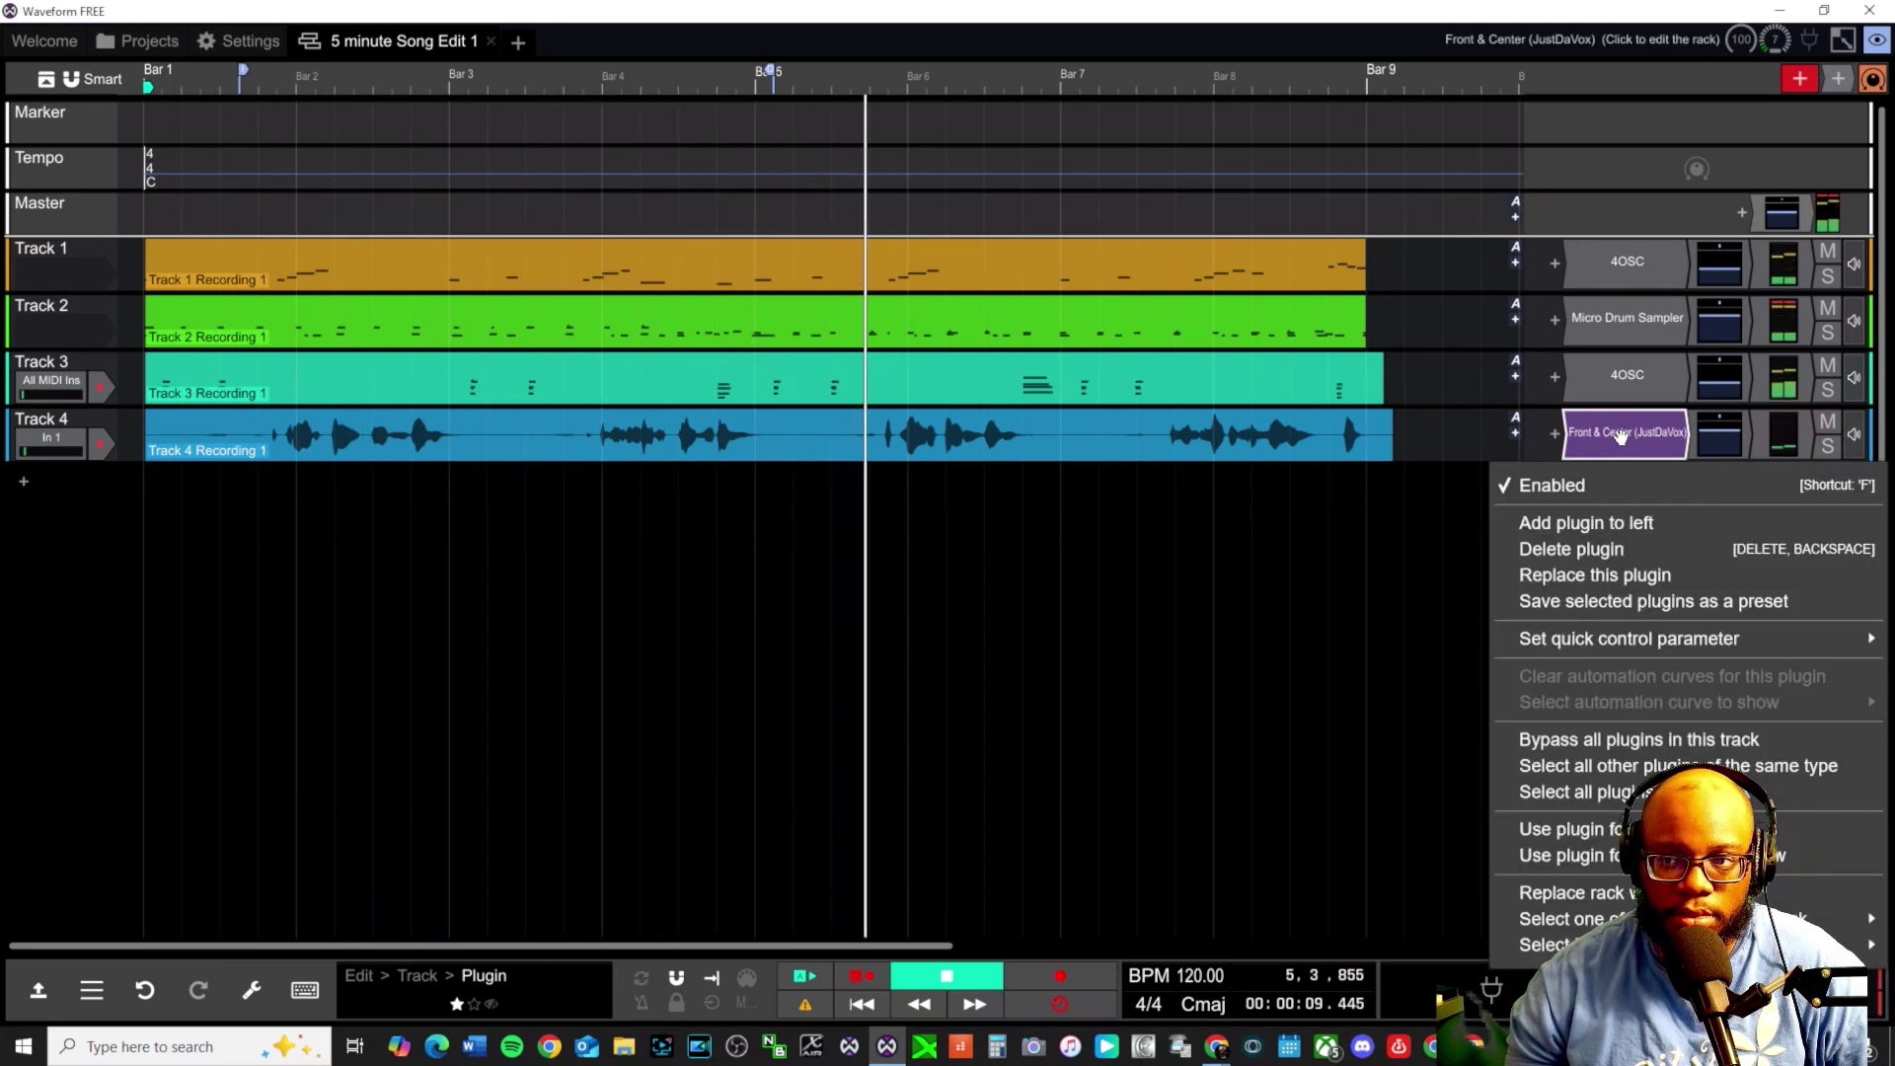
{"action": "left_click", "coordinate": [1620, 495]}
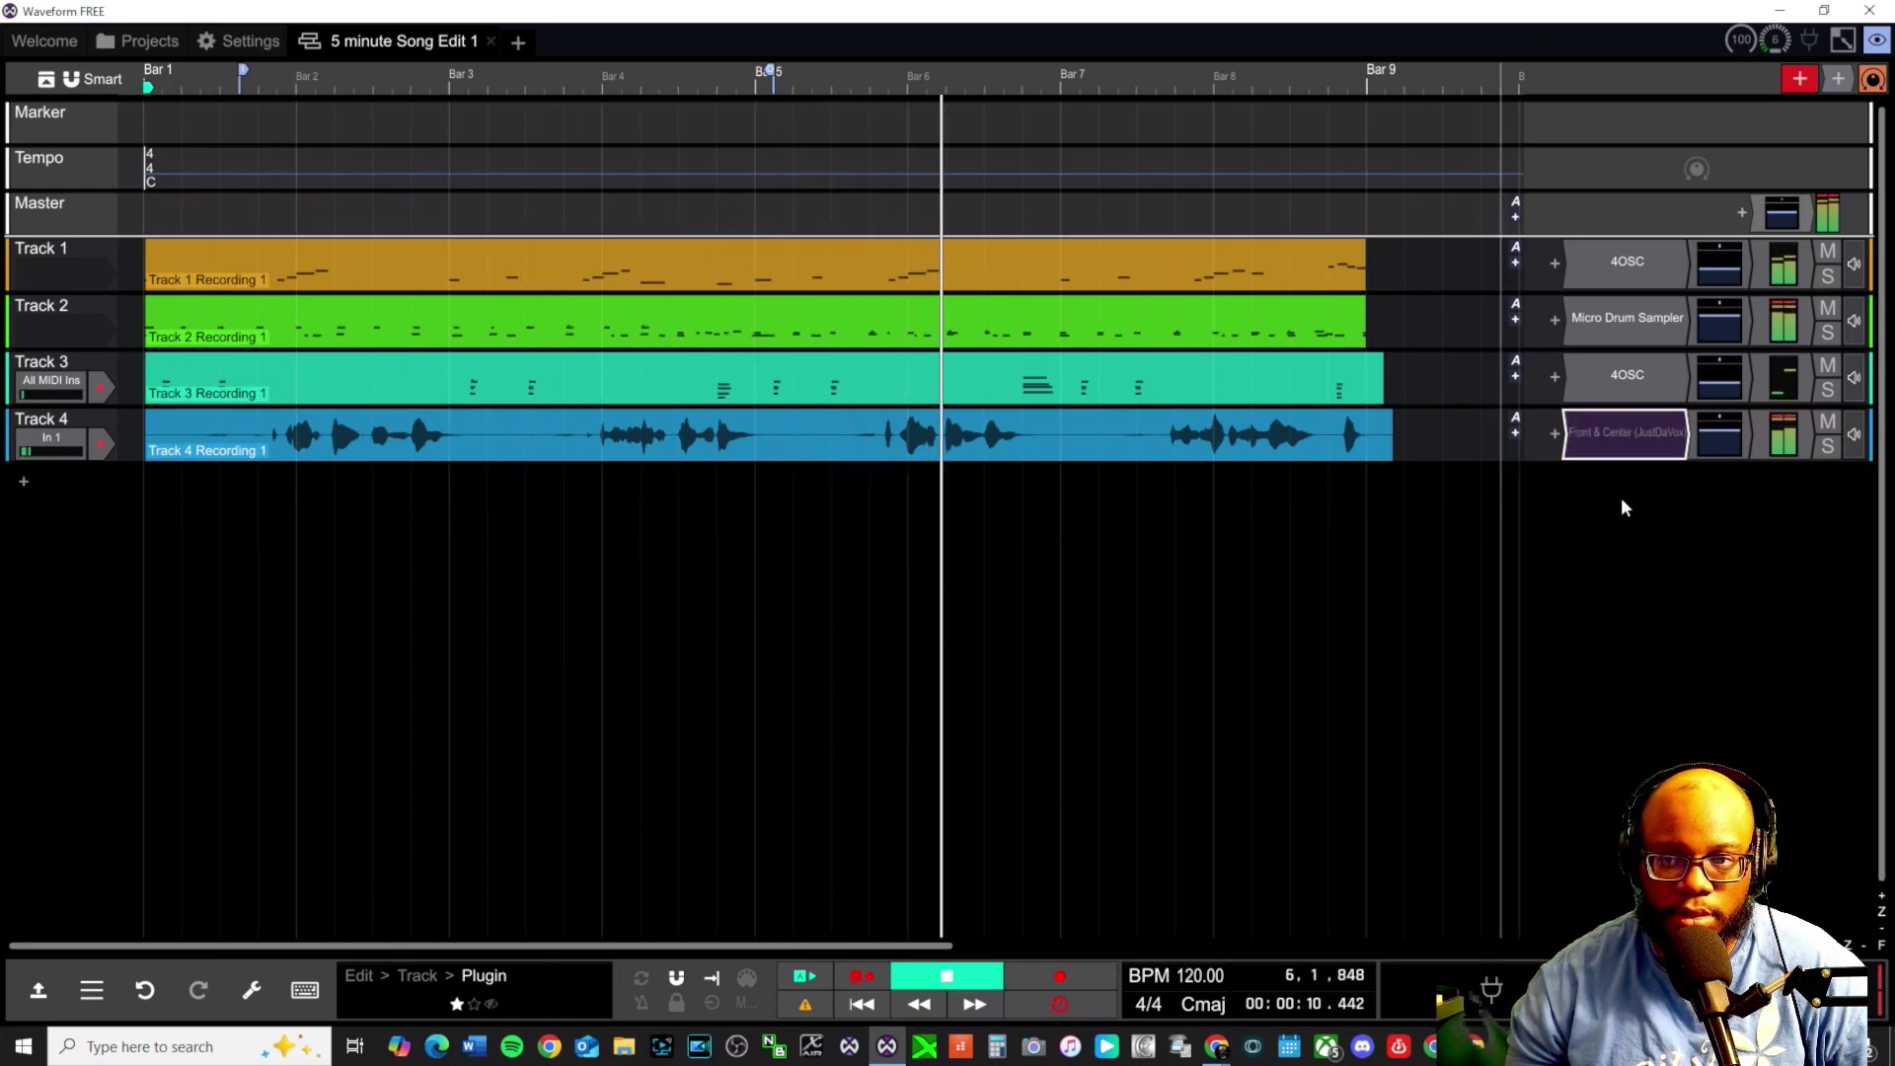
{"action": "right_click", "coordinate": [1621, 432]}
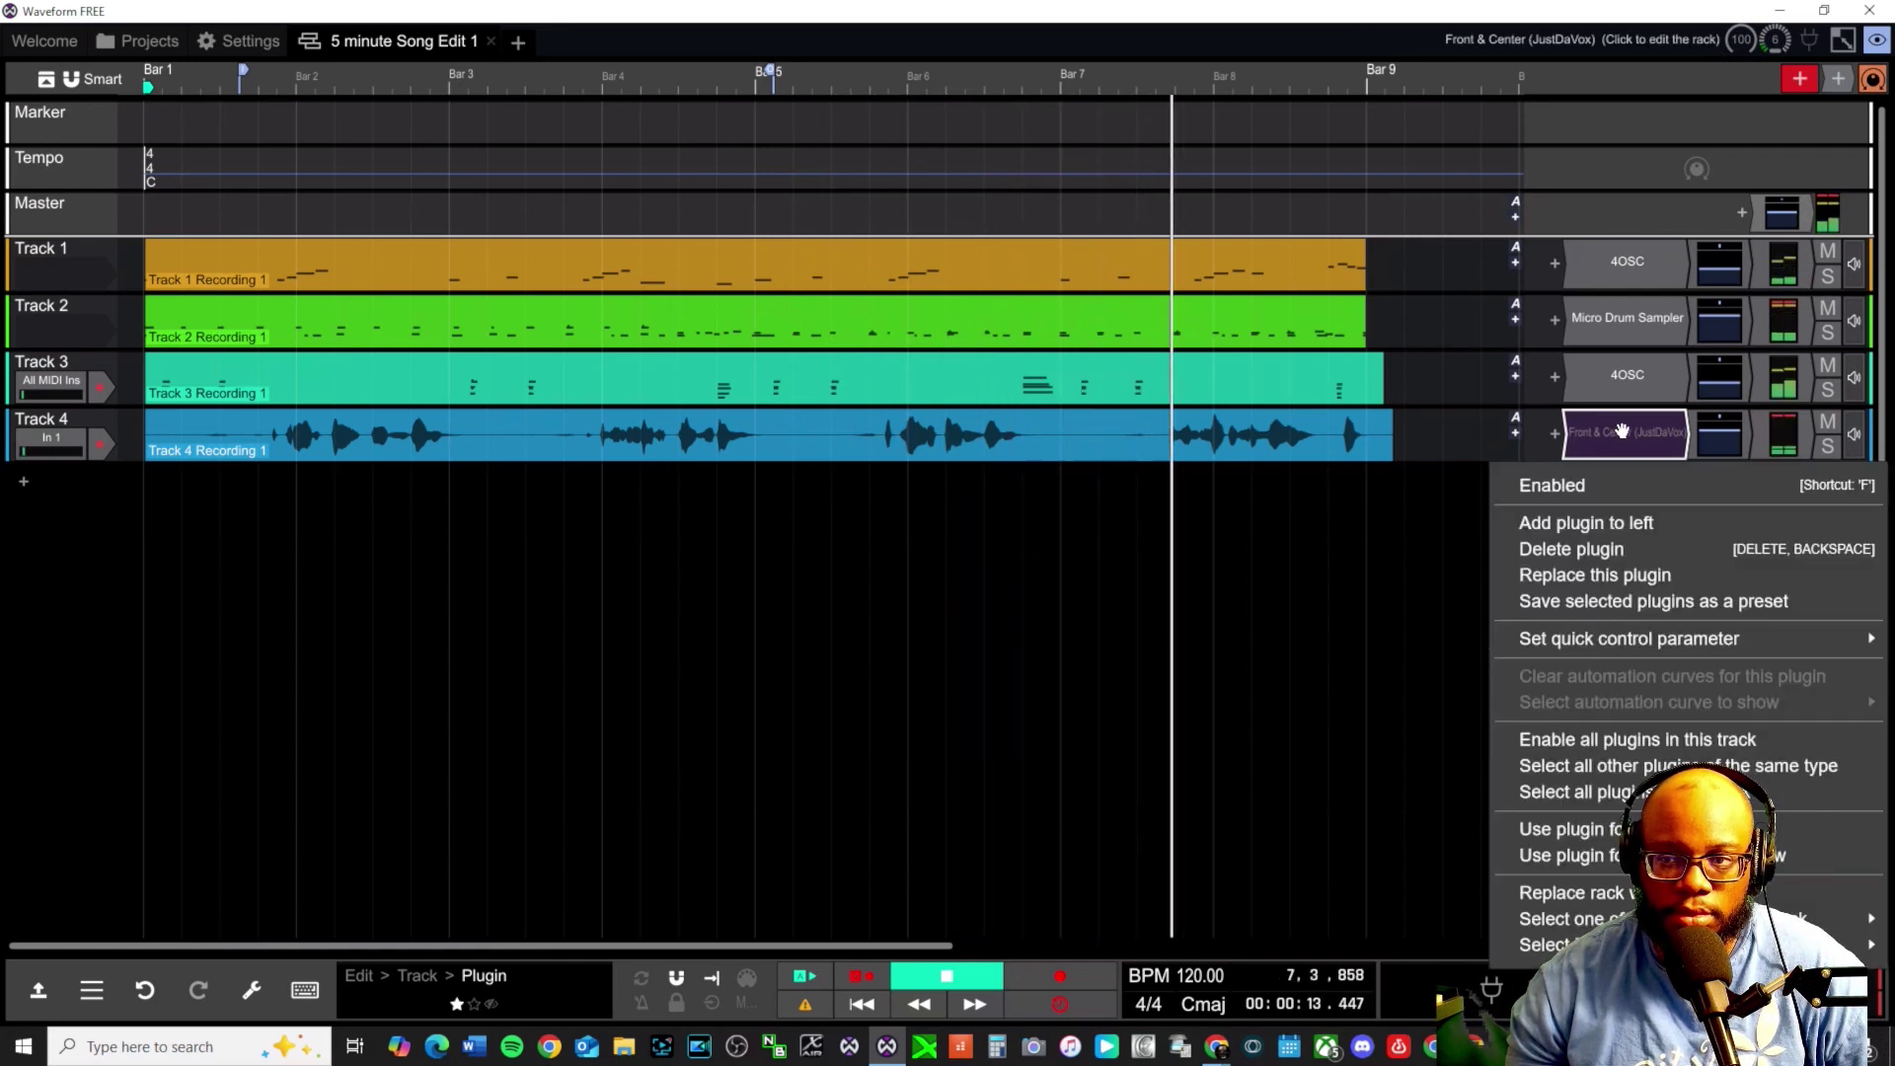
{"action": "left_click", "coordinate": [1630, 489]}
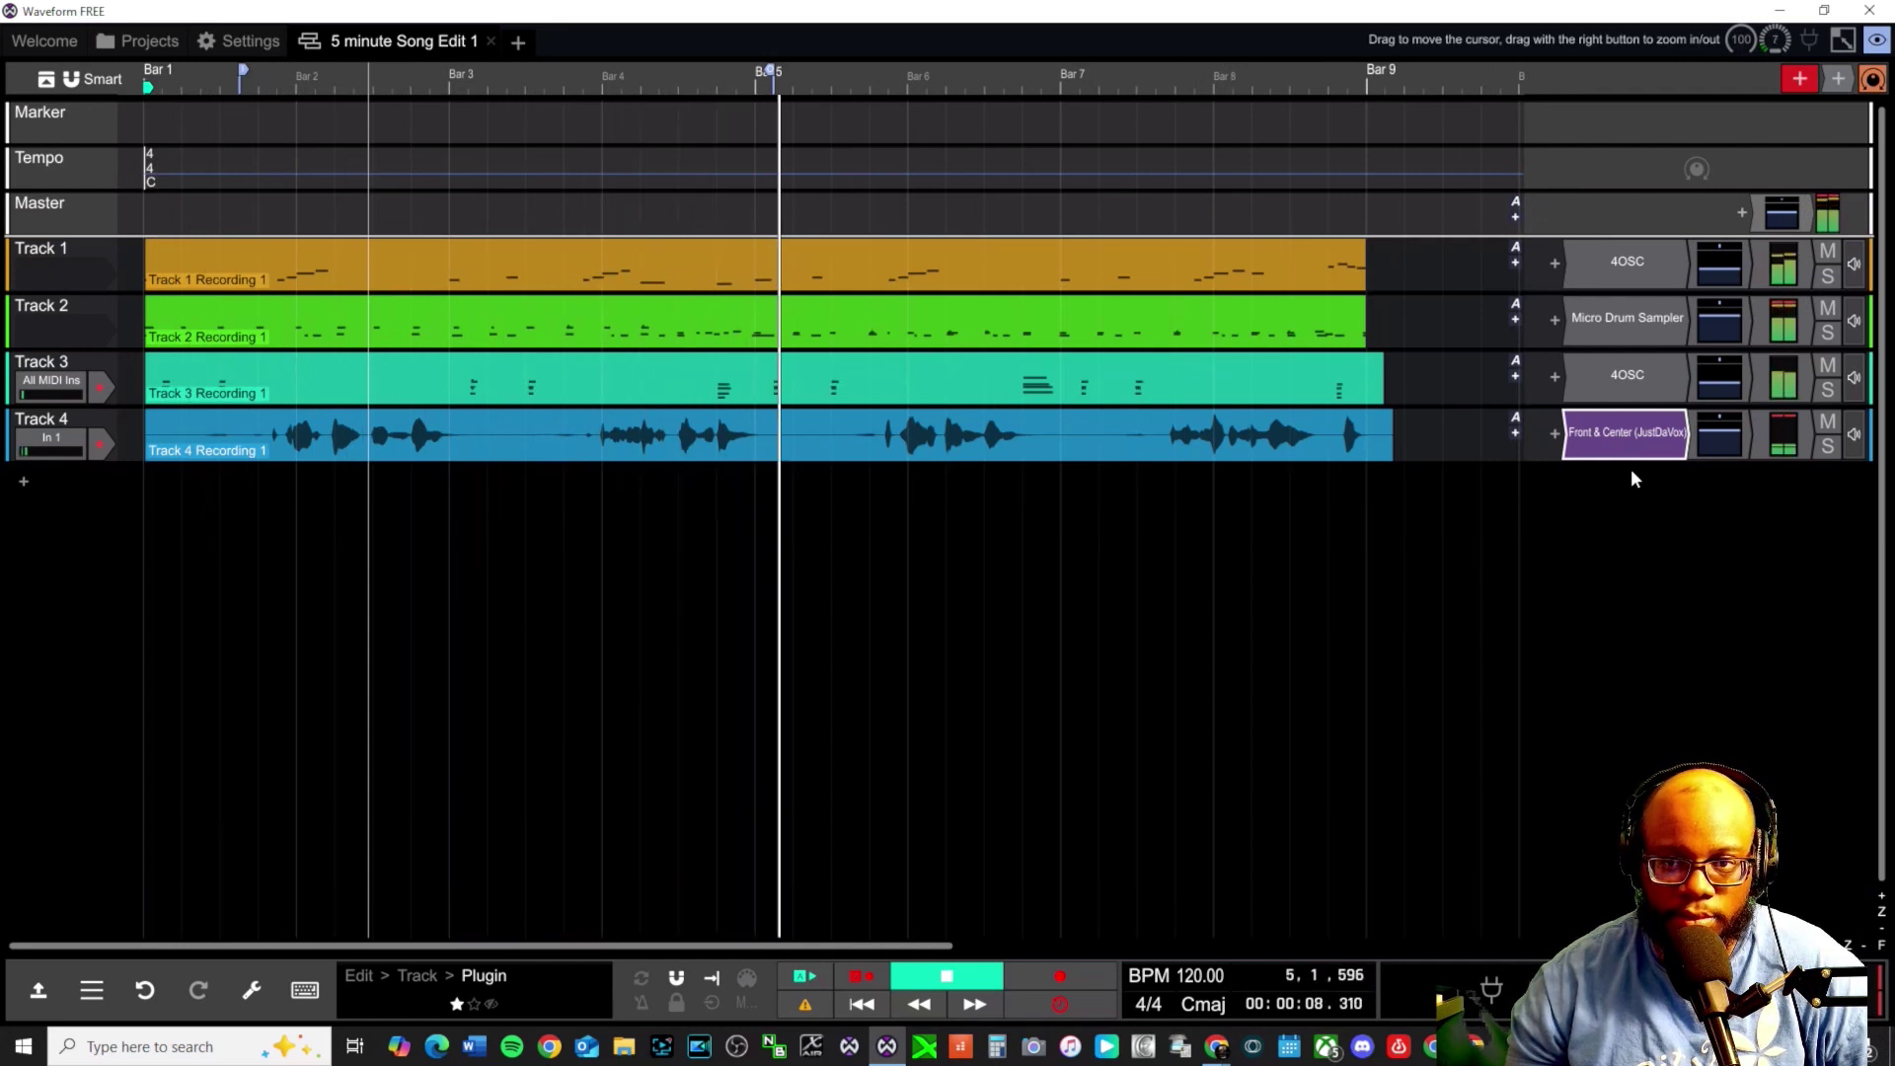
{"action": "key", "text": "space"}
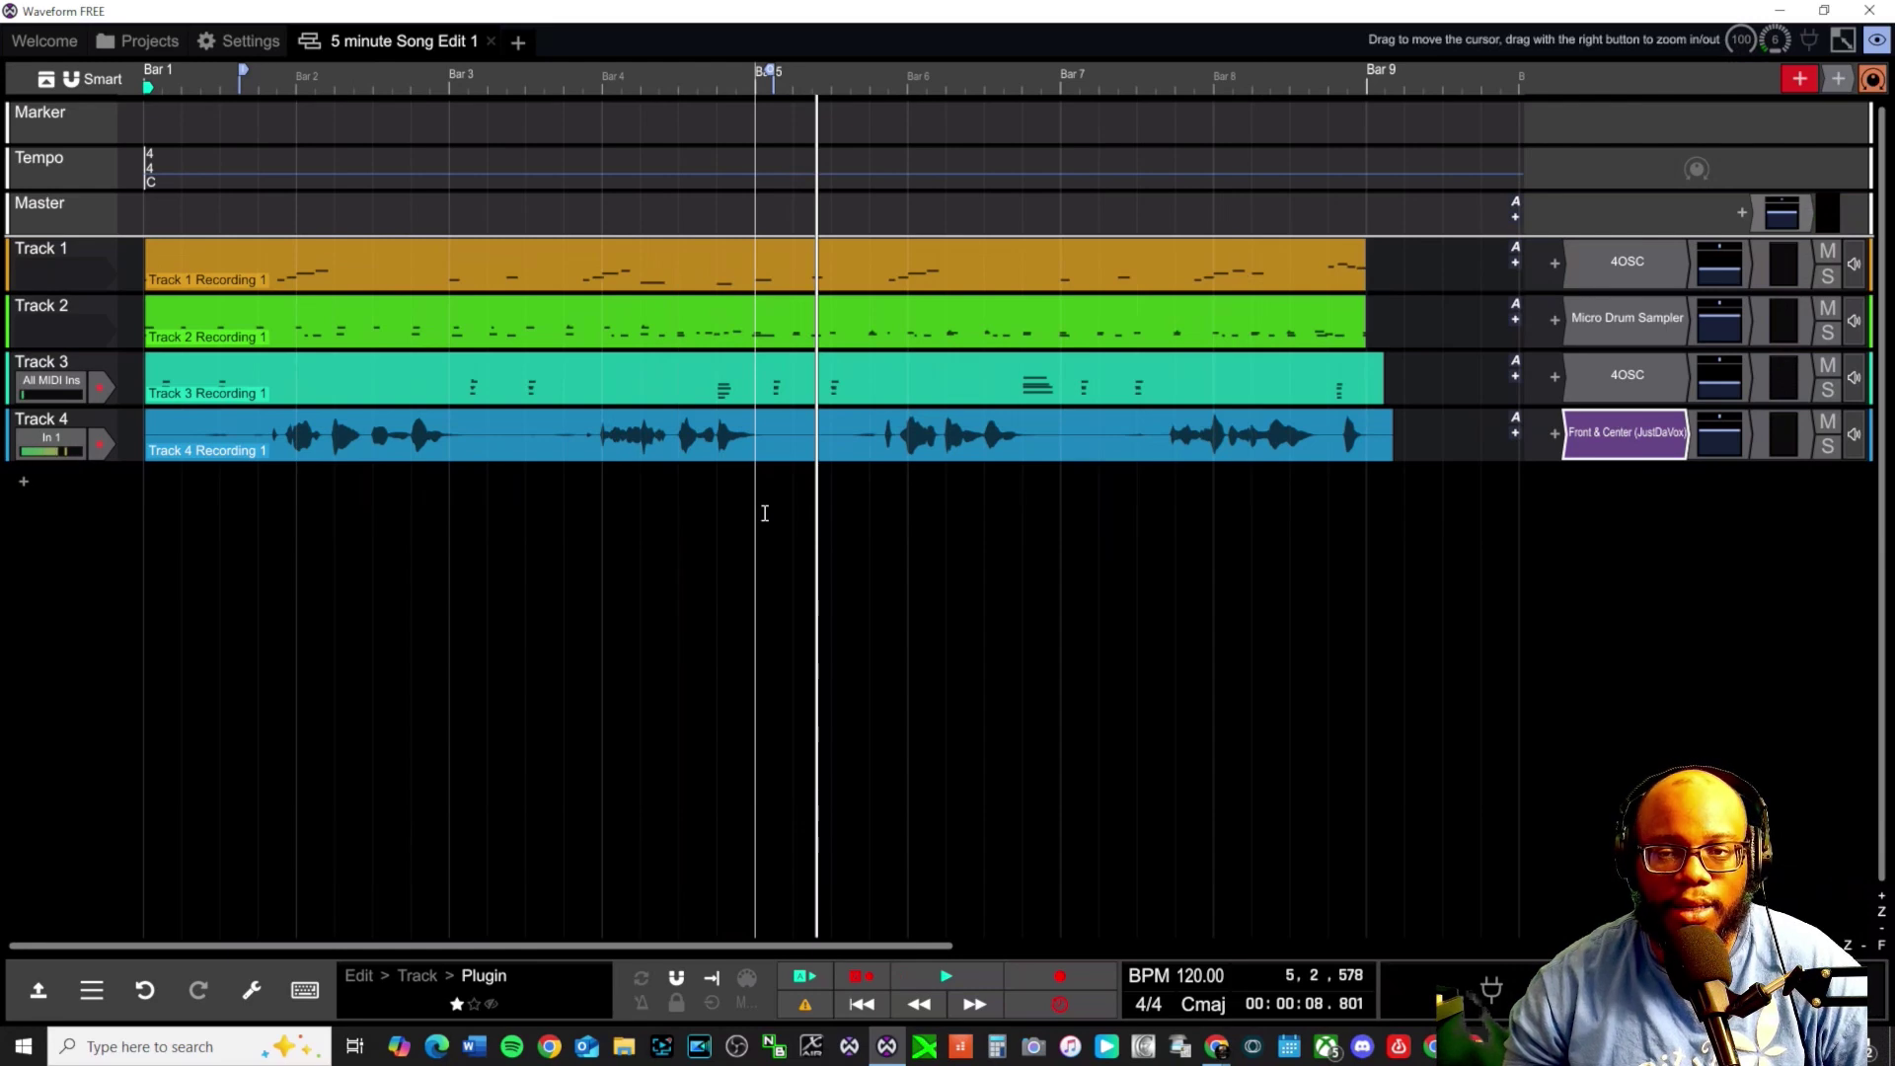
{"action": "left_click", "coordinate": [1635, 432]}
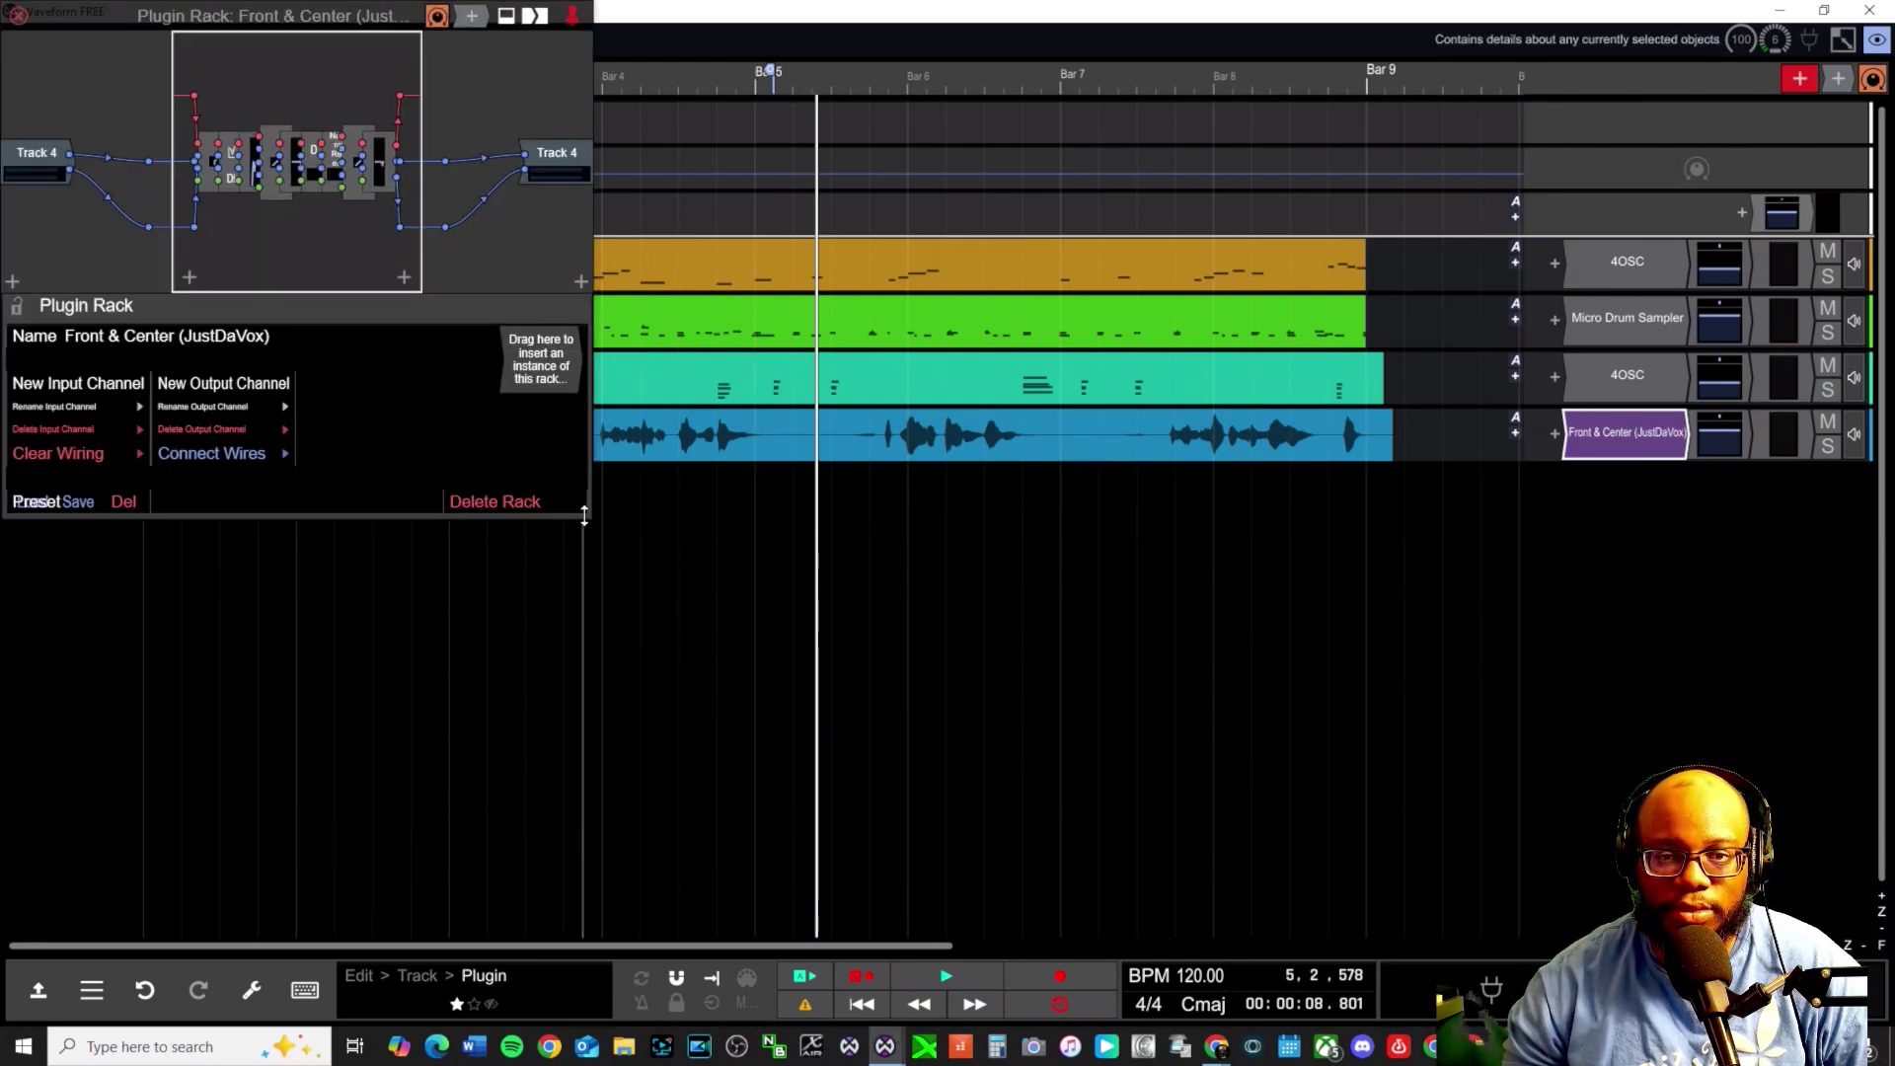
{"action": "left_click_drag", "start_coordinate": [590, 515], "coordinate": [1495, 726]}
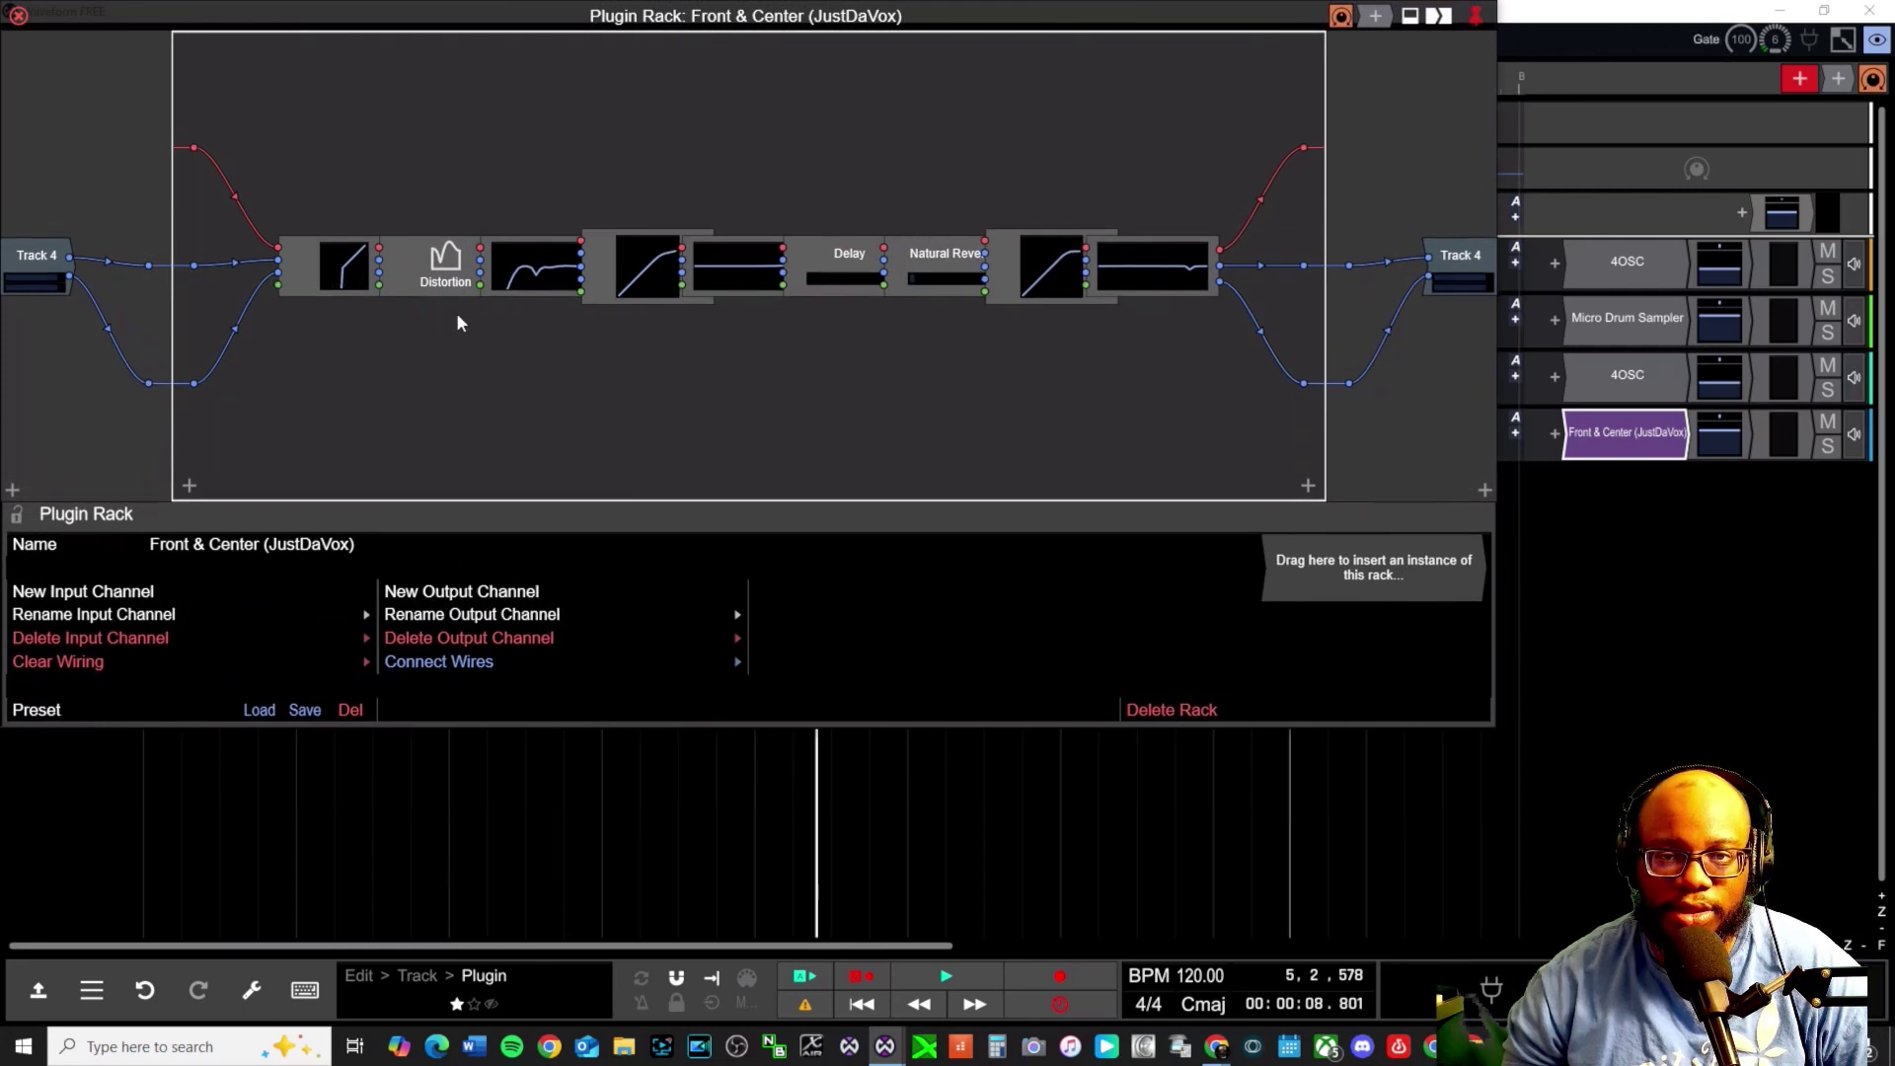
{"action": "double_click", "coordinate": [1190, 262]}
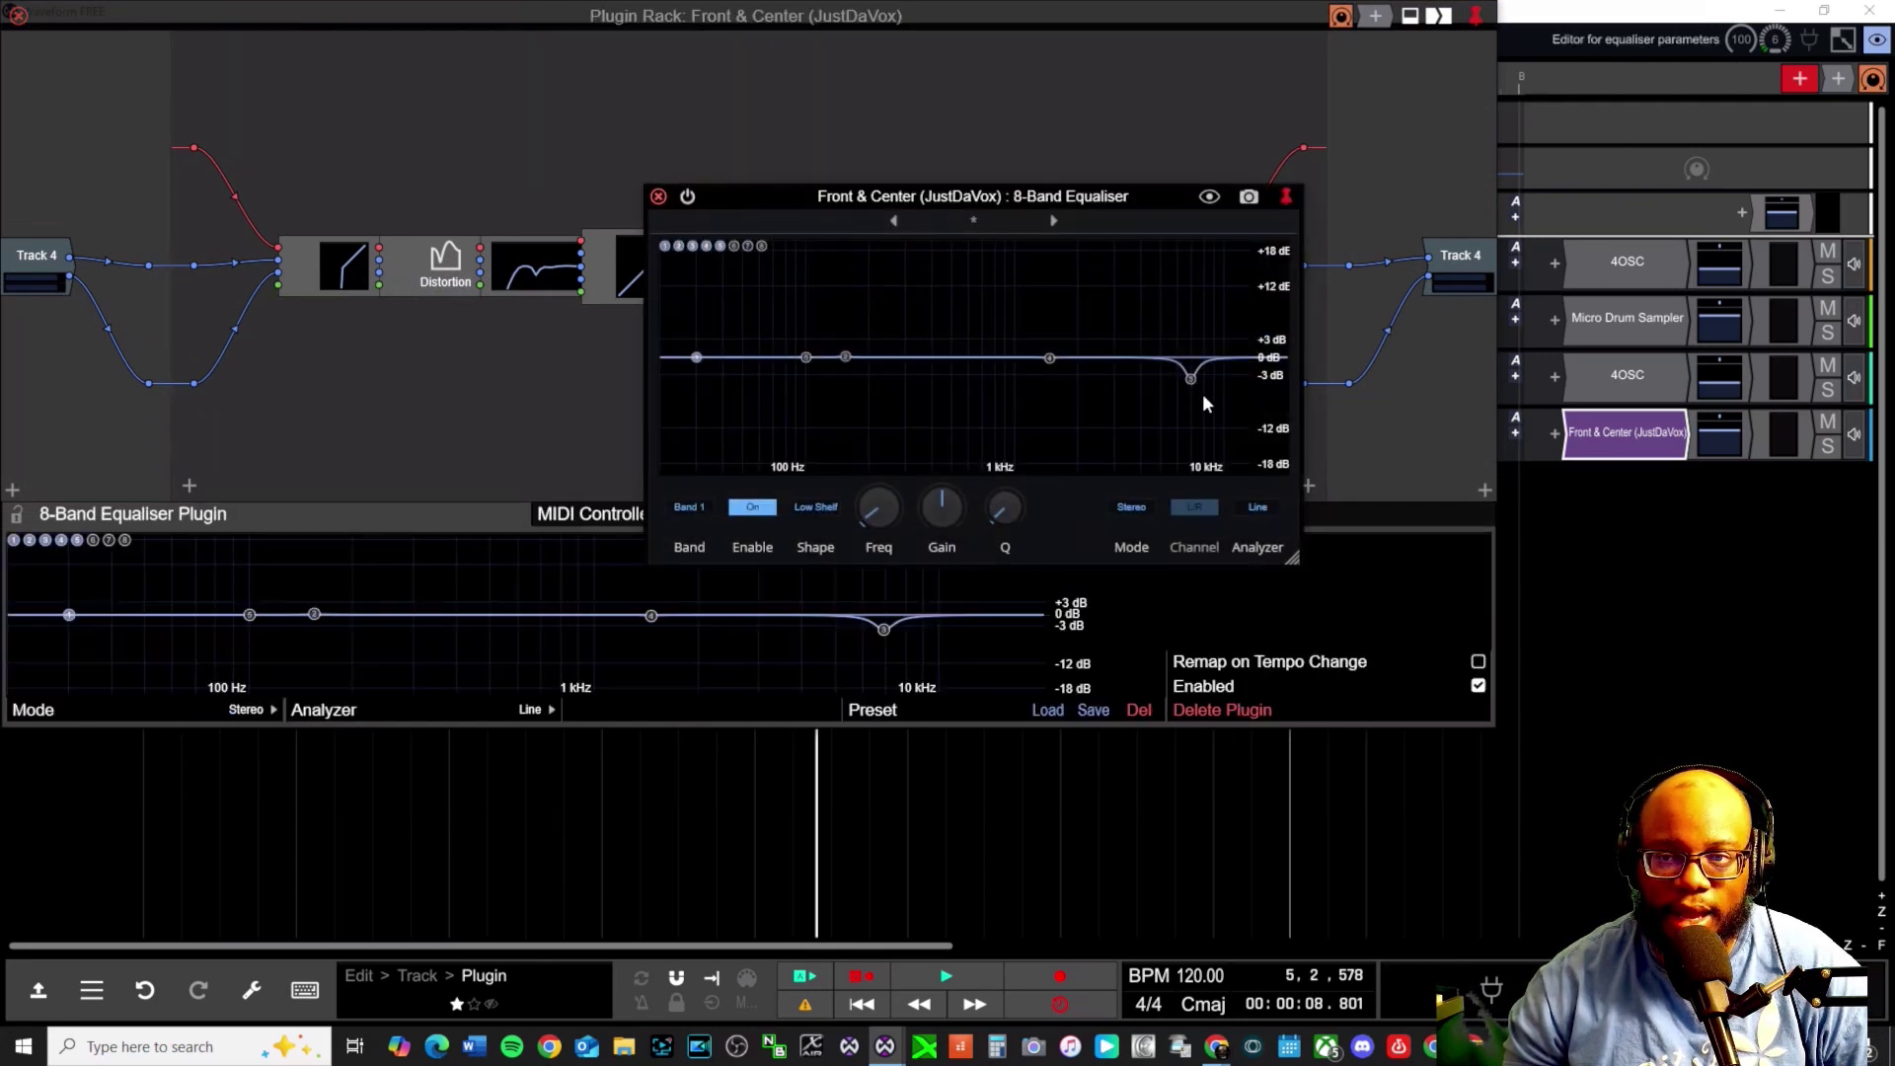
{"action": "left_click", "coordinate": [658, 196]}
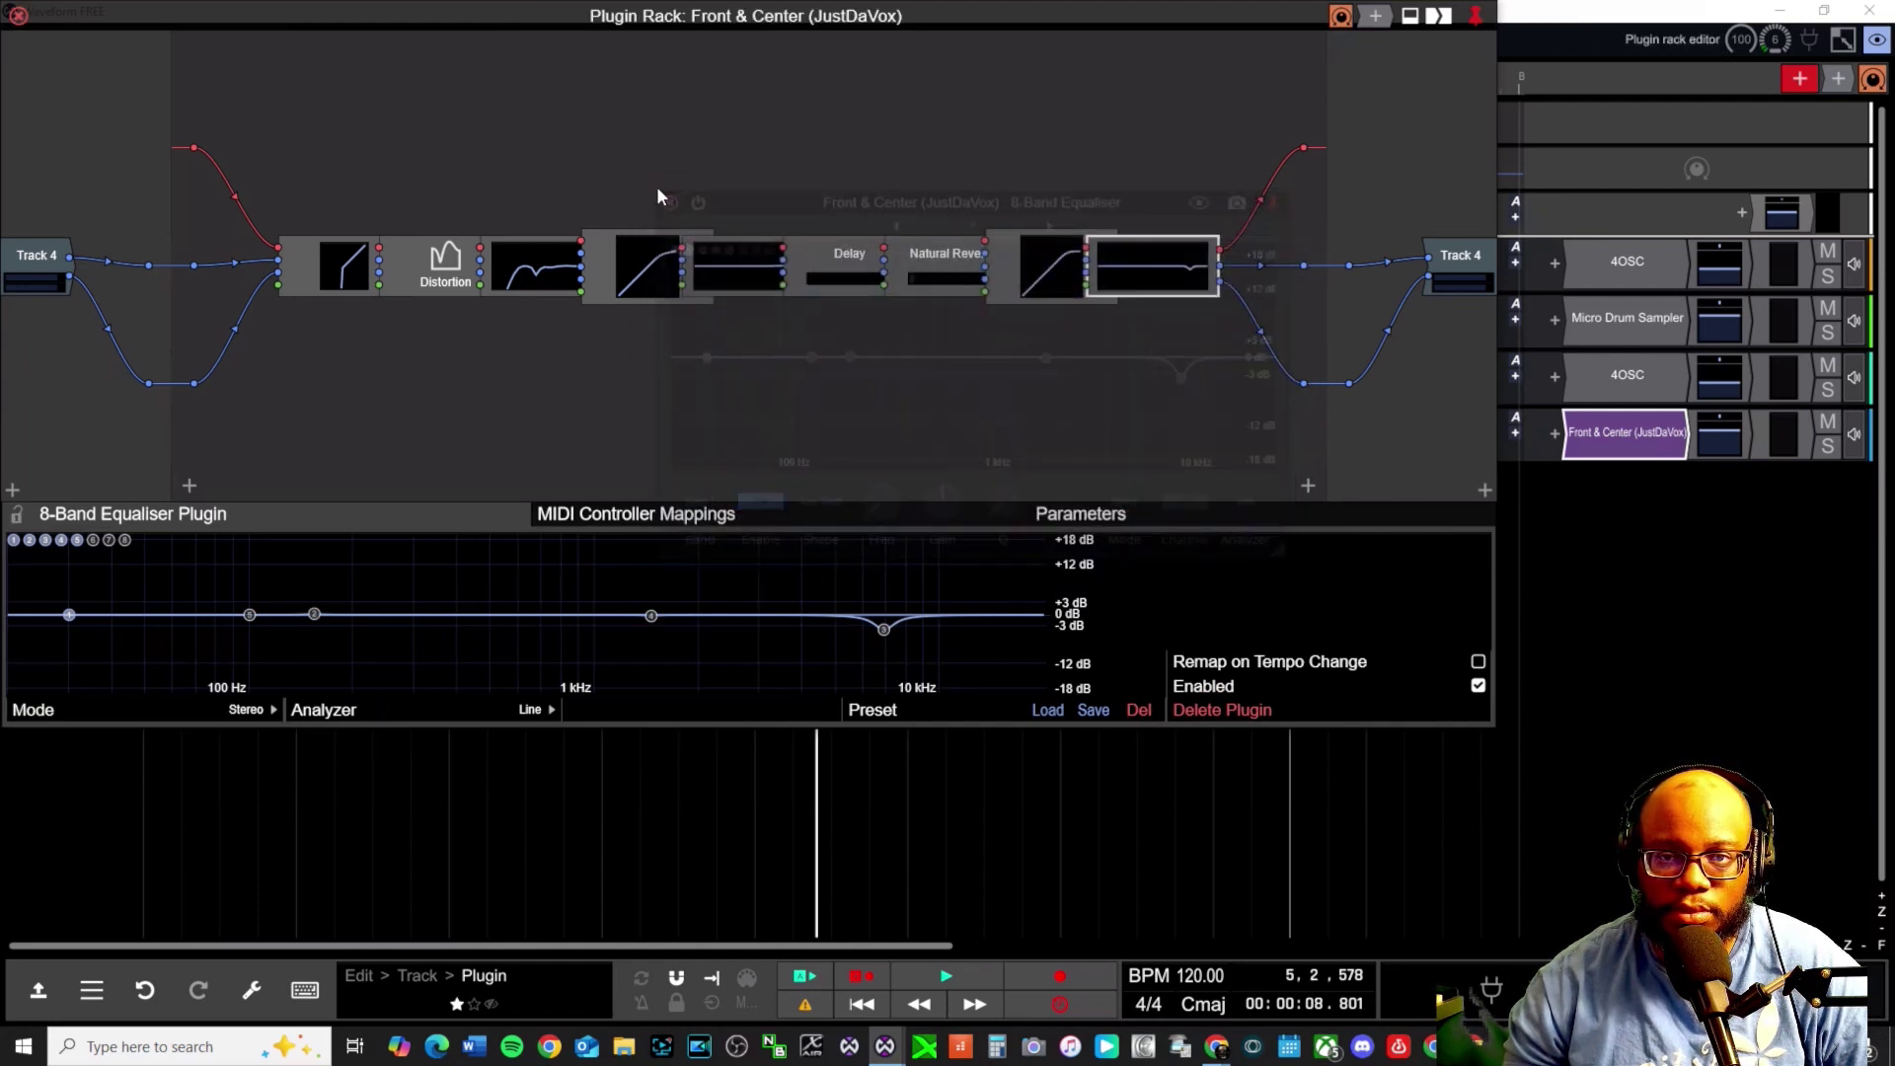
{"action": "double_click", "coordinate": [550, 284]}
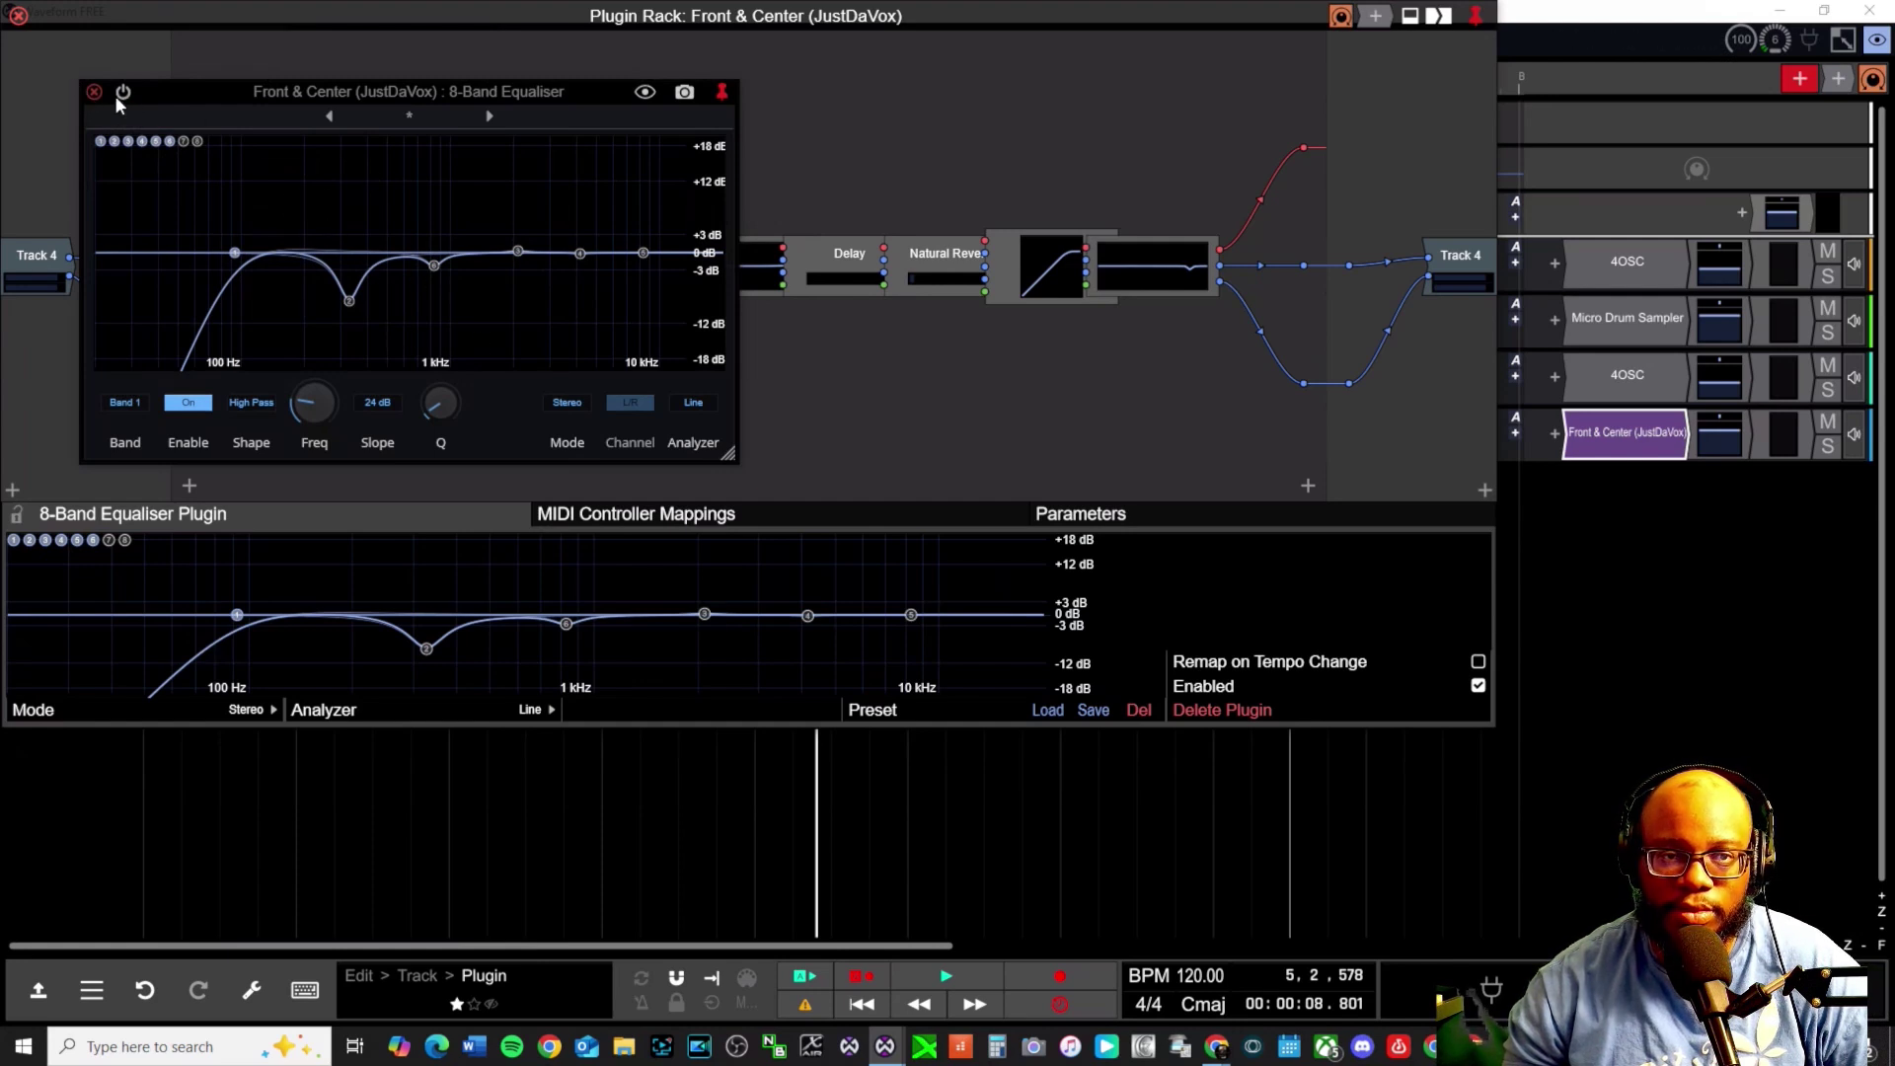
{"action": "left_click", "coordinate": [94, 92]}
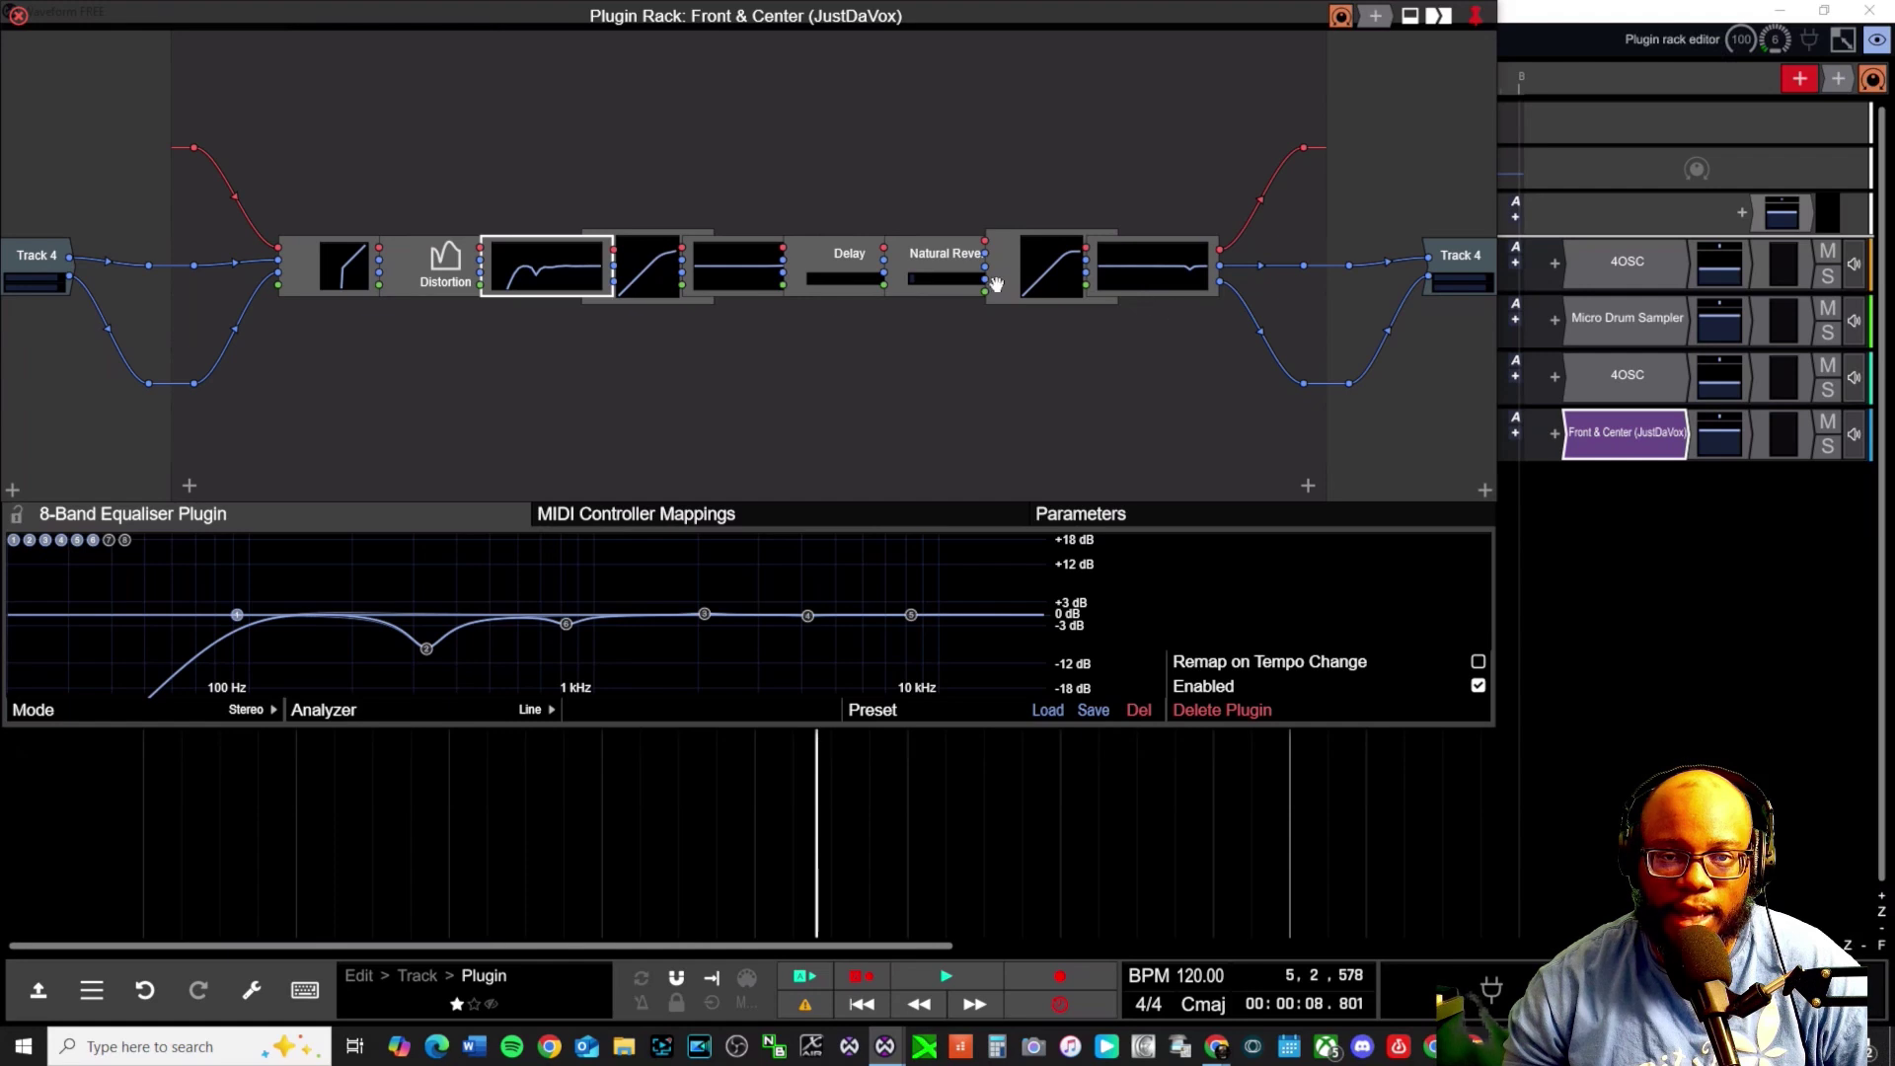
{"action": "left_click", "coordinate": [14, 16]}
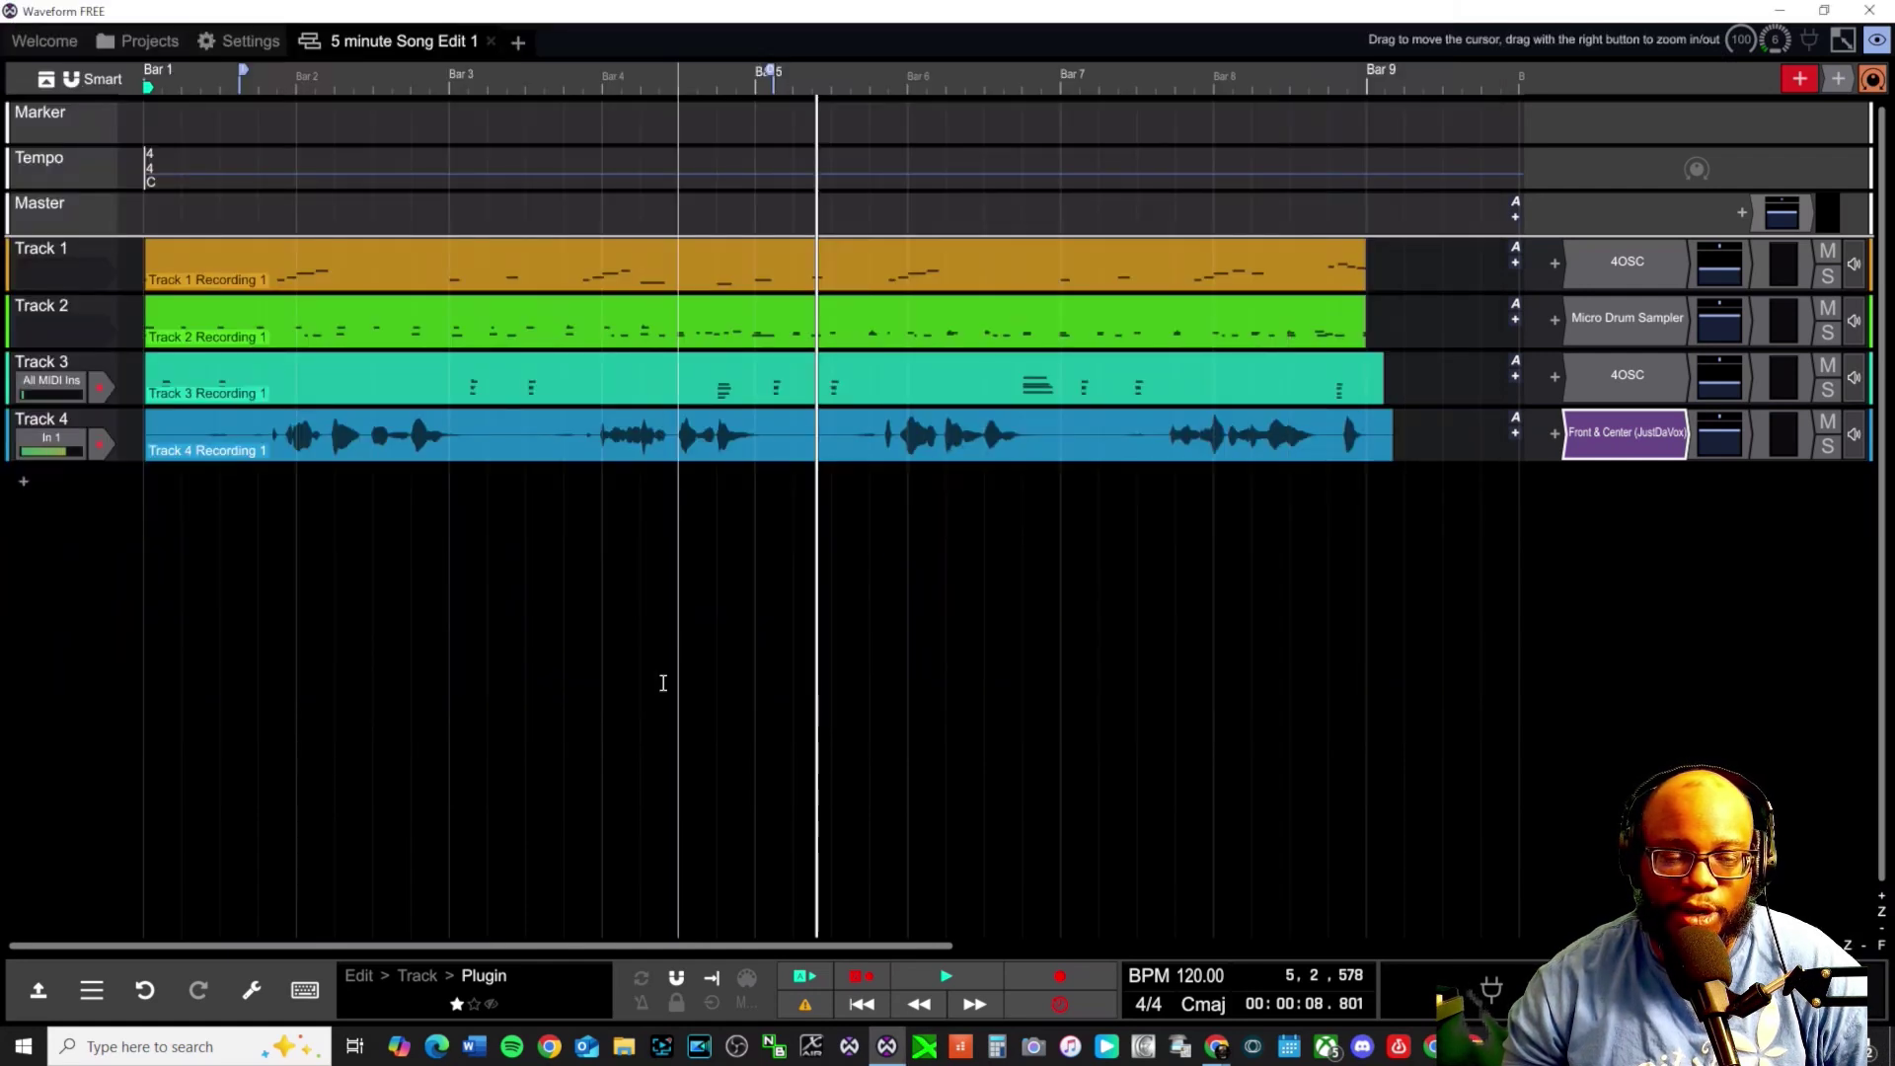